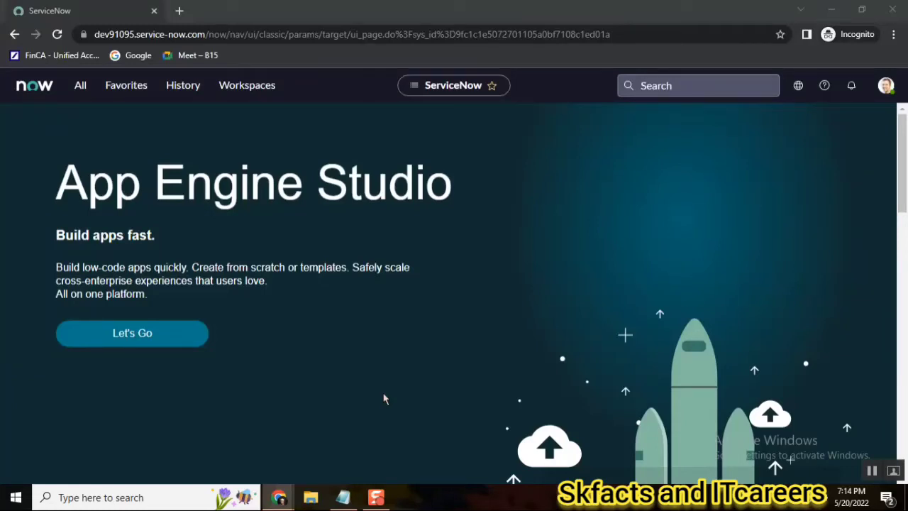
Switch to the Notepad notes and highlight the "Next Experience UI)" text in the Polaris View line.
left_click(342, 497)
left_click(466, 238)
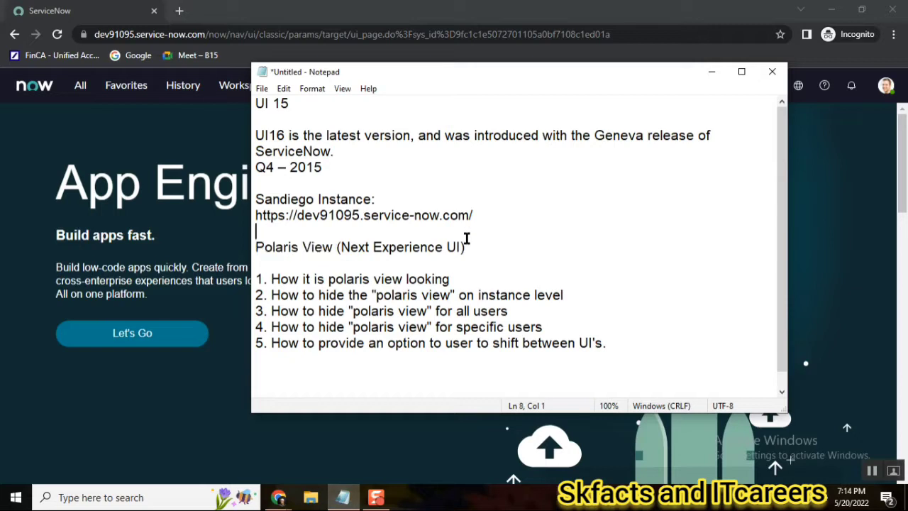
left_click(466, 246)
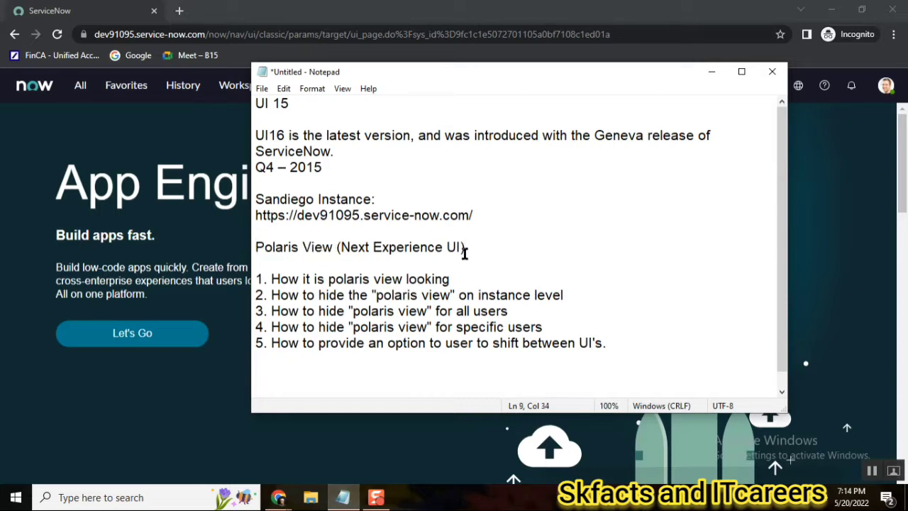
left_click(339, 247, "shift")
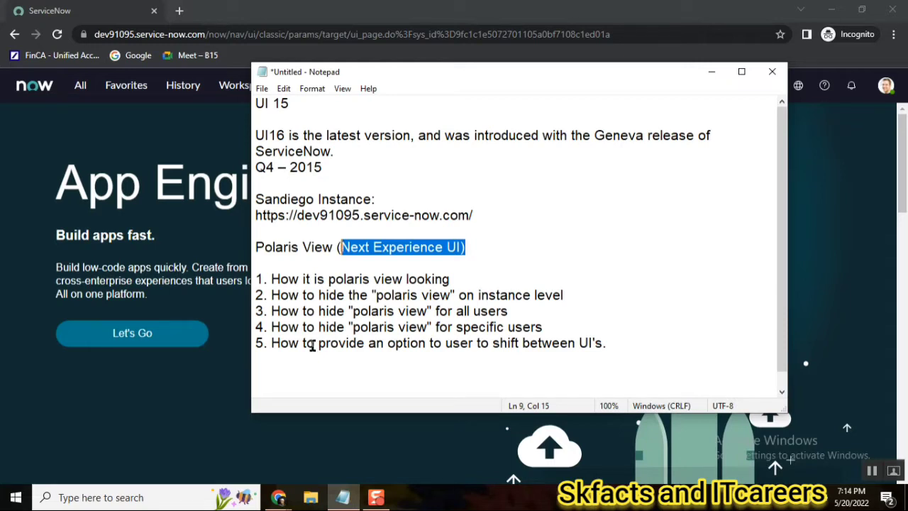
Switch to the other Chrome window, look over the YouTube results for "servicenow polaris ui" and close that page.
left_click(279, 499)
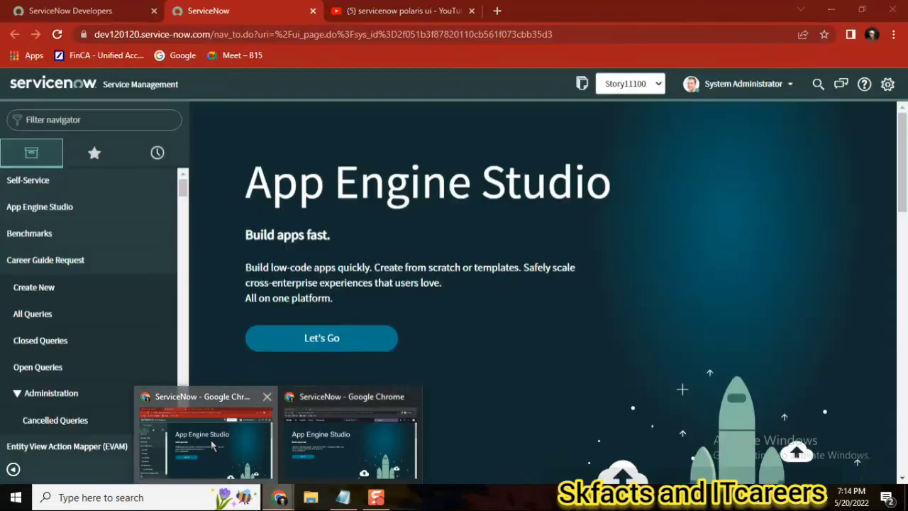
left_click(206, 440)
left_click(431, 15)
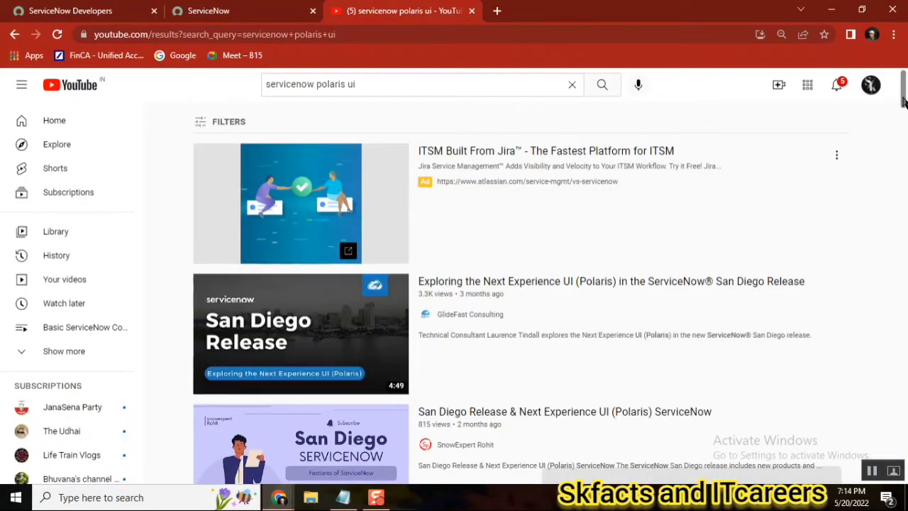
mouse_move(904, 101)
left_mouse_down()
mouse_move(905, 138)
mouse_move(905, 91)
mouse_move(905, 173)
mouse_move(905, 91)
left_mouse_up()
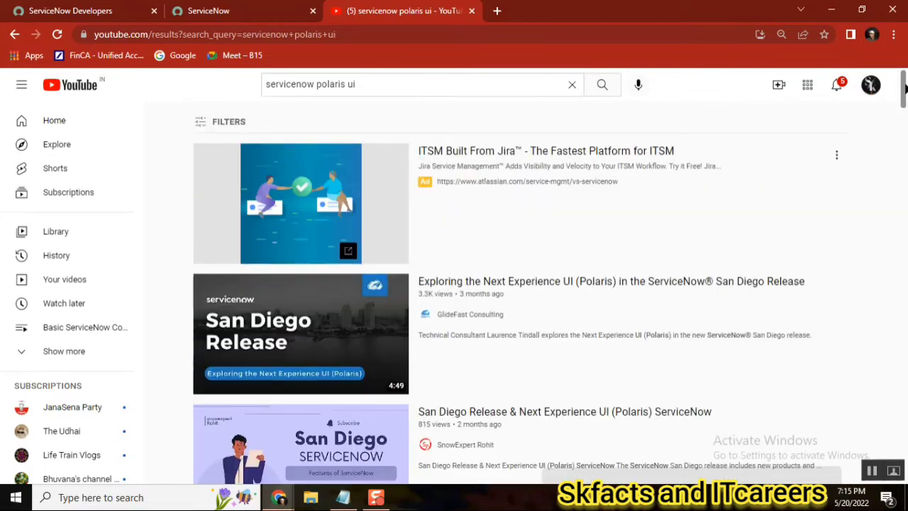
left_click(472, 10)
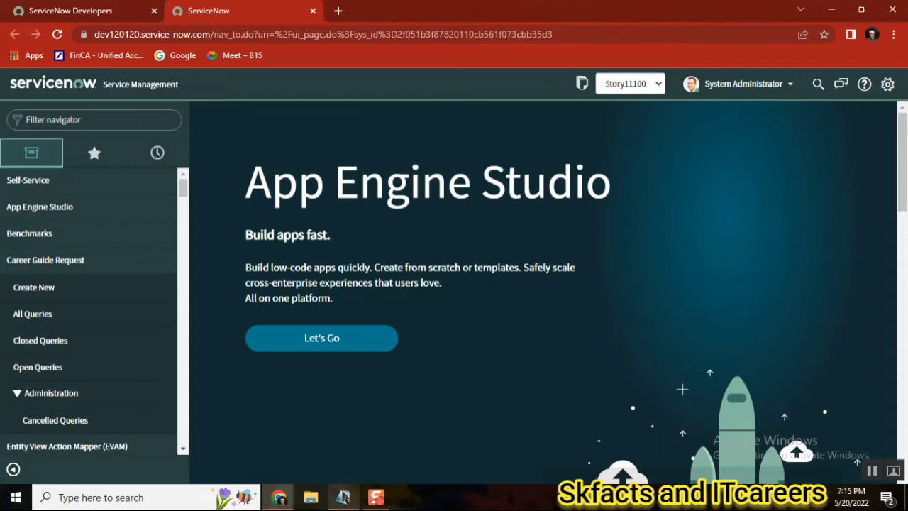
Return to the Notepad notes, review the first agenda topic and highlight "How to hide the "polaris view" on instance level".
left_click(344, 496)
left_click(470, 247)
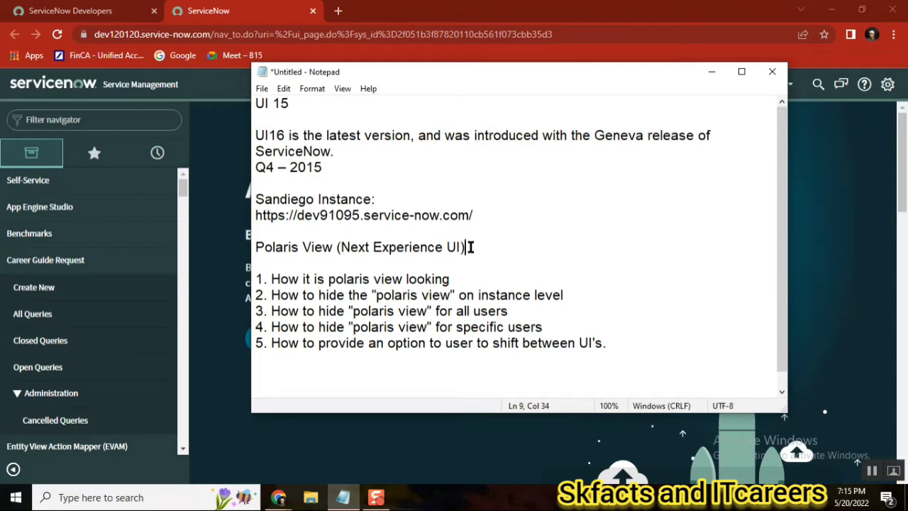
double_click(349, 282)
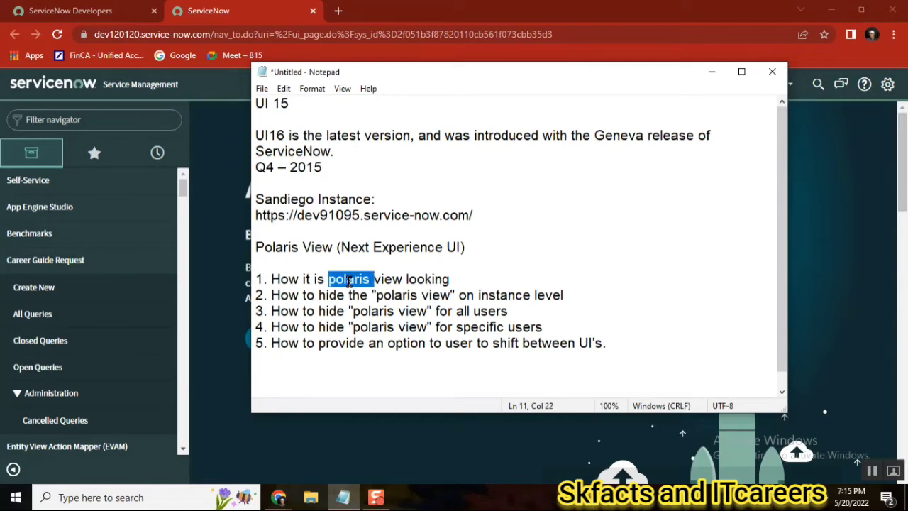
left_click(273, 295)
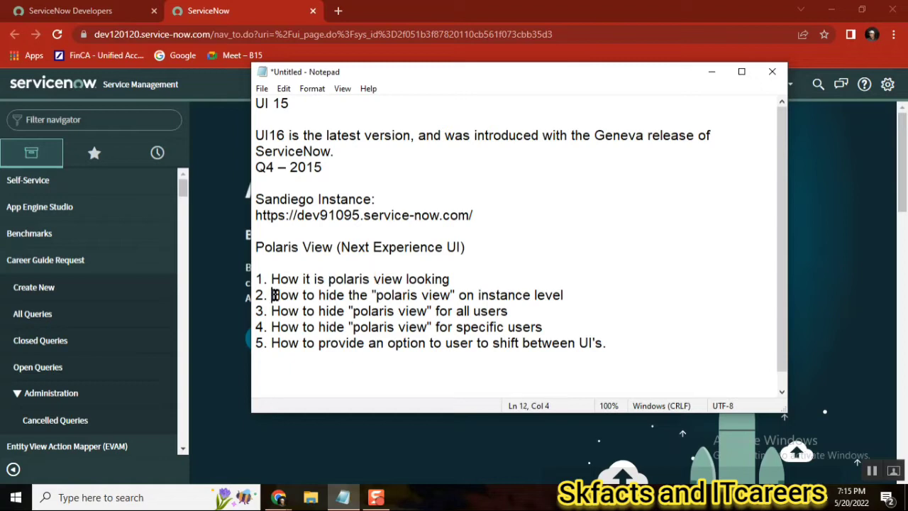
left_click(566, 295, "shift")
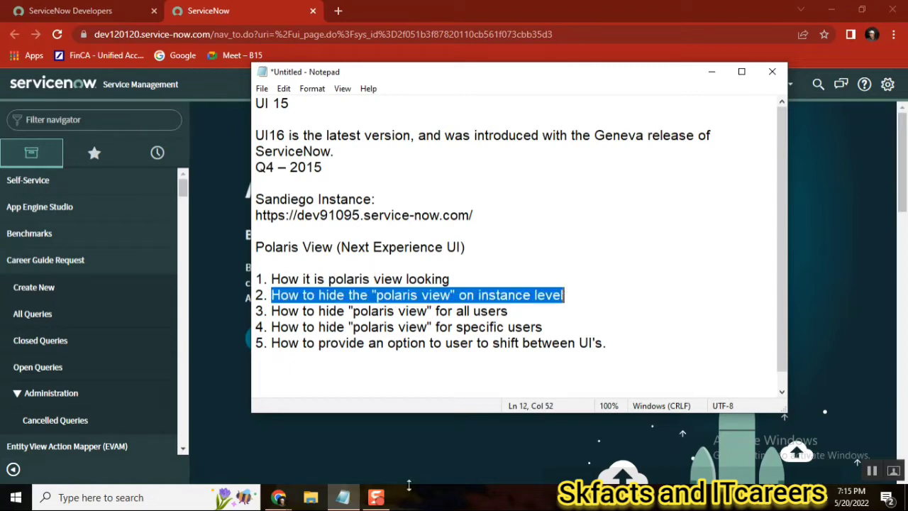
View the dev91095 instance's Polaris home page, and review the notes' topics on hiding the Polaris view at instance level and for all users.
mouse_move(278, 497)
left_click(349, 444)
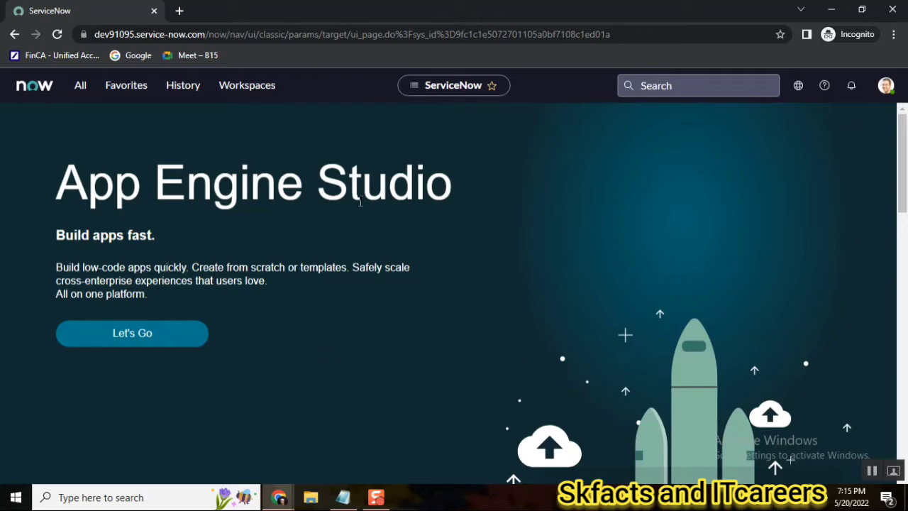
mouse_move(343, 497)
left_click(355, 447)
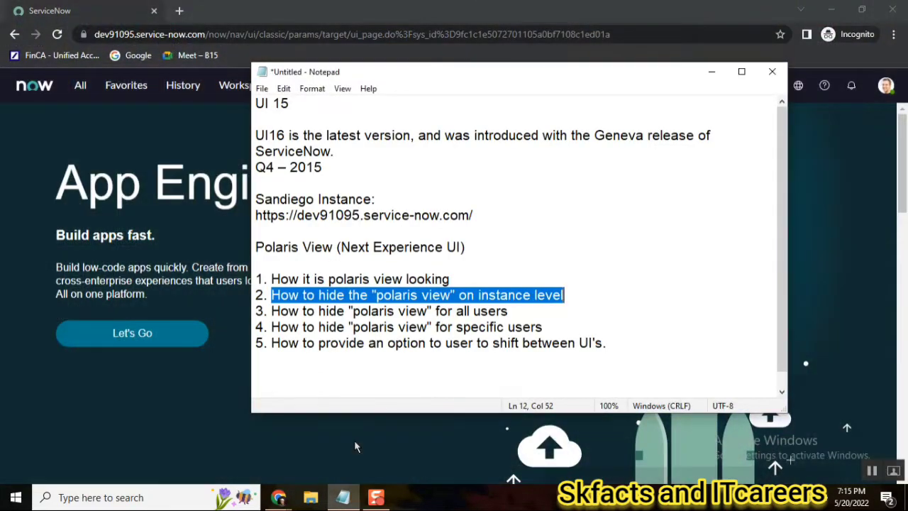
double_click(378, 295)
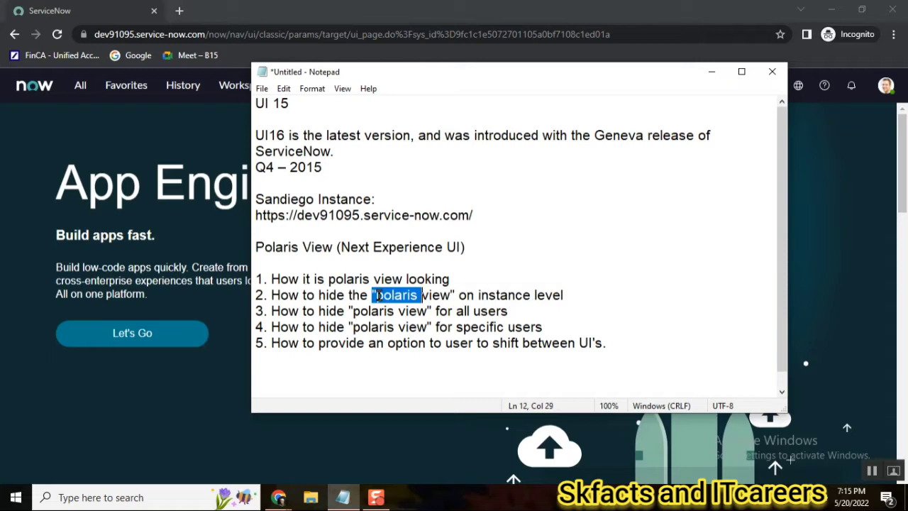
double_click(334, 311)
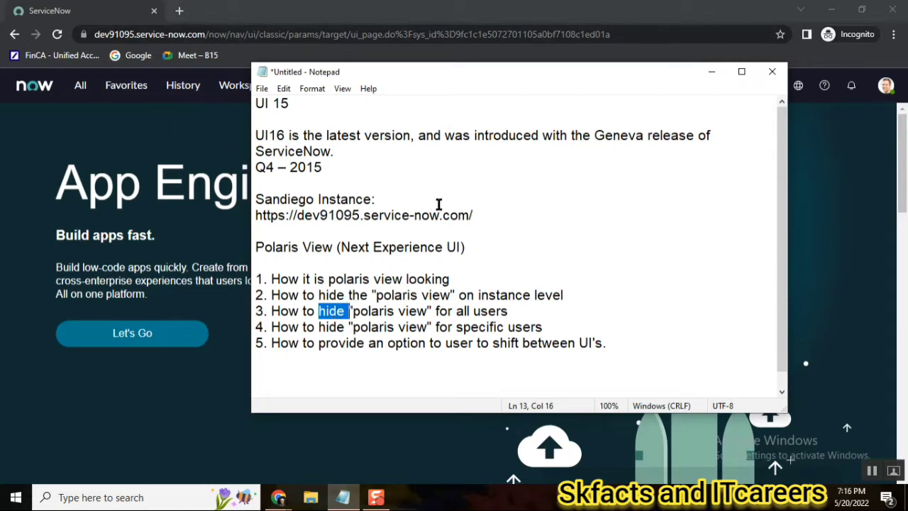
double_click(482, 309)
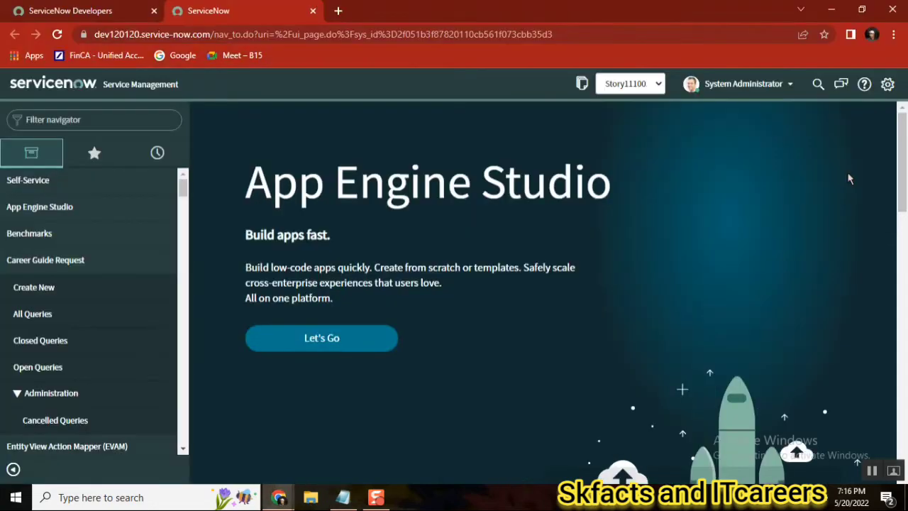
Examine the General system settings of the dev120120 instance, close them and return to the Notepad notes.
left_click(887, 84)
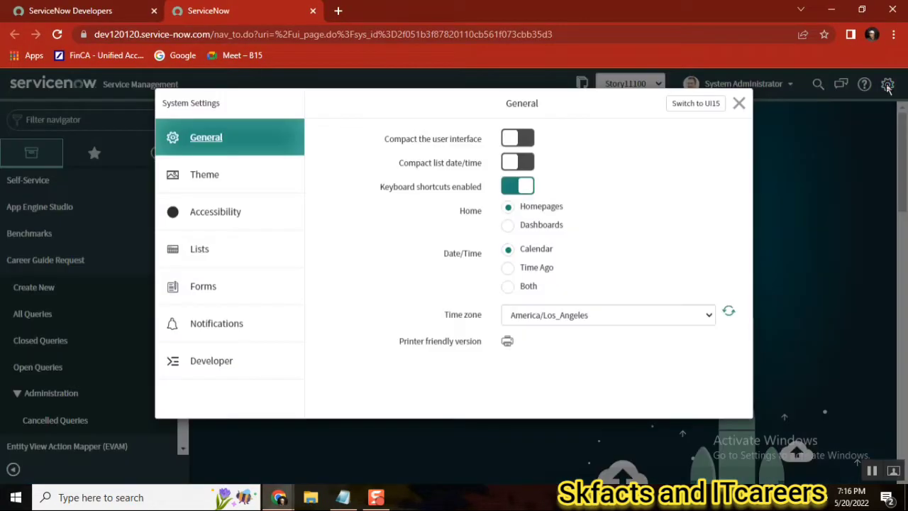
left_click(738, 105)
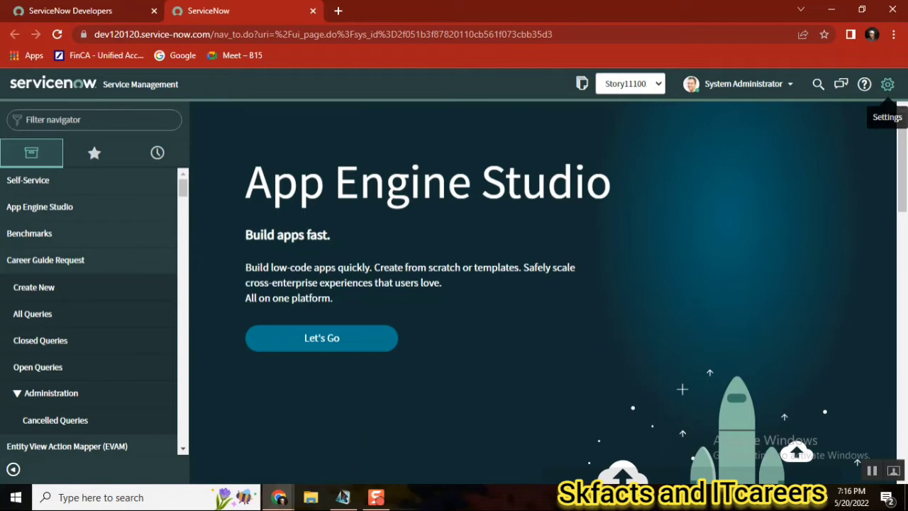
left_click(343, 496)
left_click(514, 274)
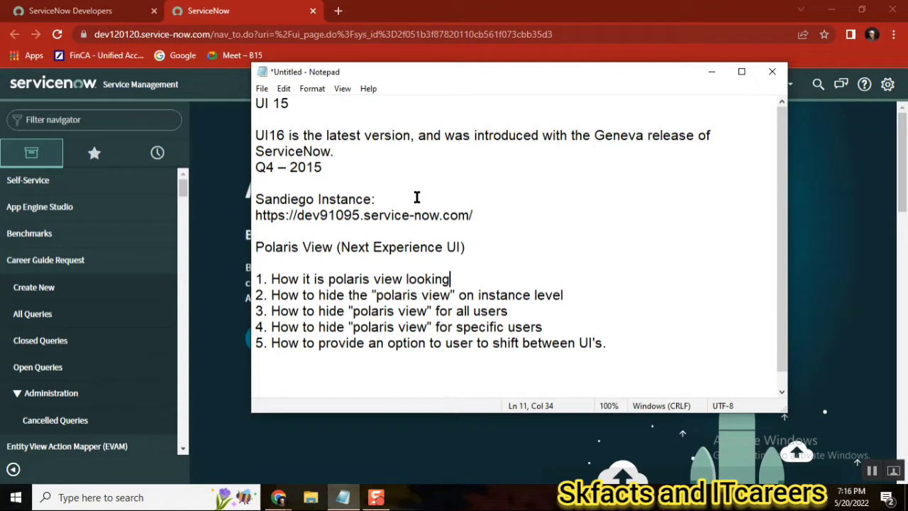
Switch the dev120120 instance's interface to UI15 and back to UI16 from its settings.
left_click(383, 19)
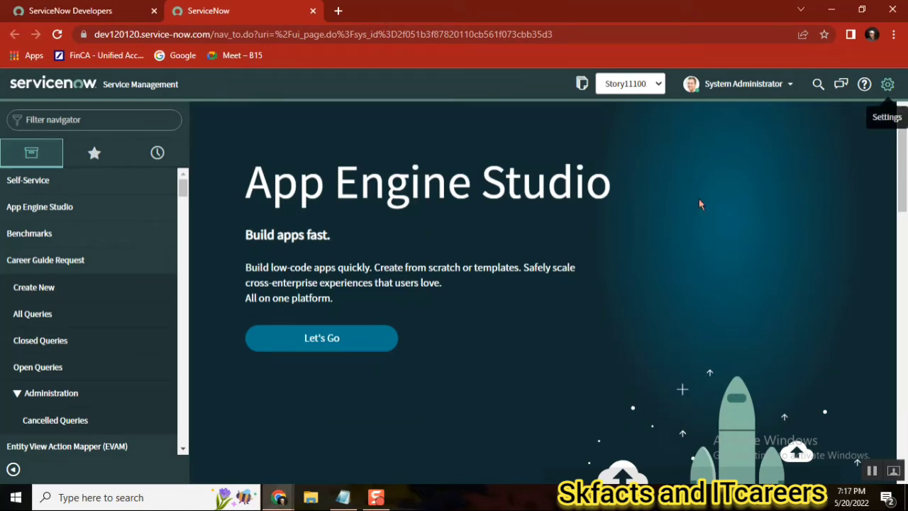
left_click(274, 36)
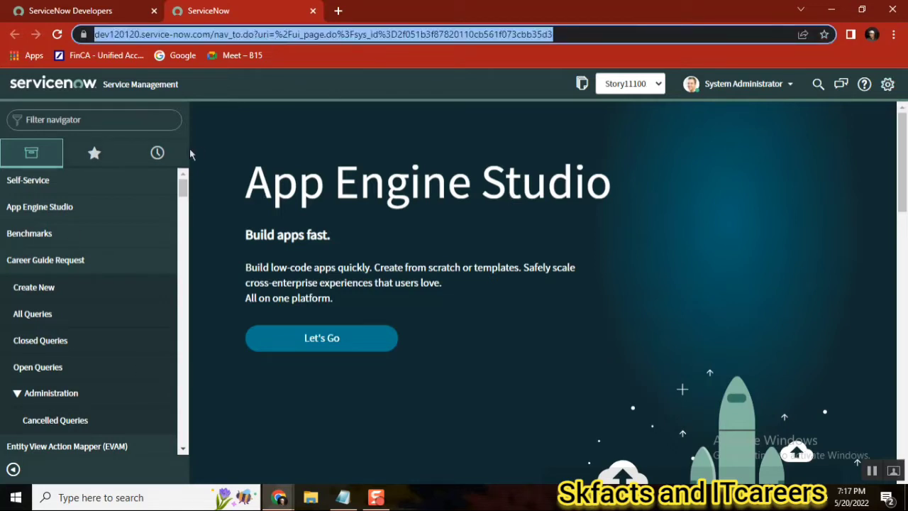
left_click(887, 84)
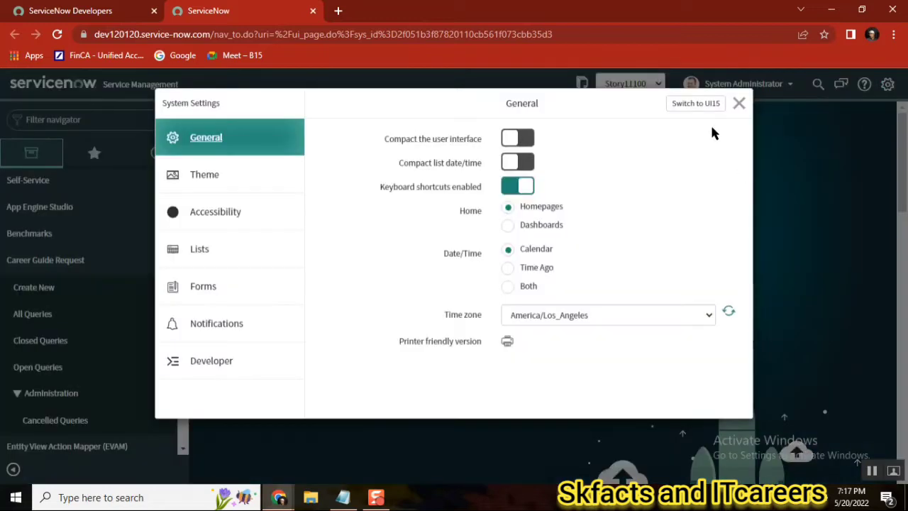
left_click(695, 107)
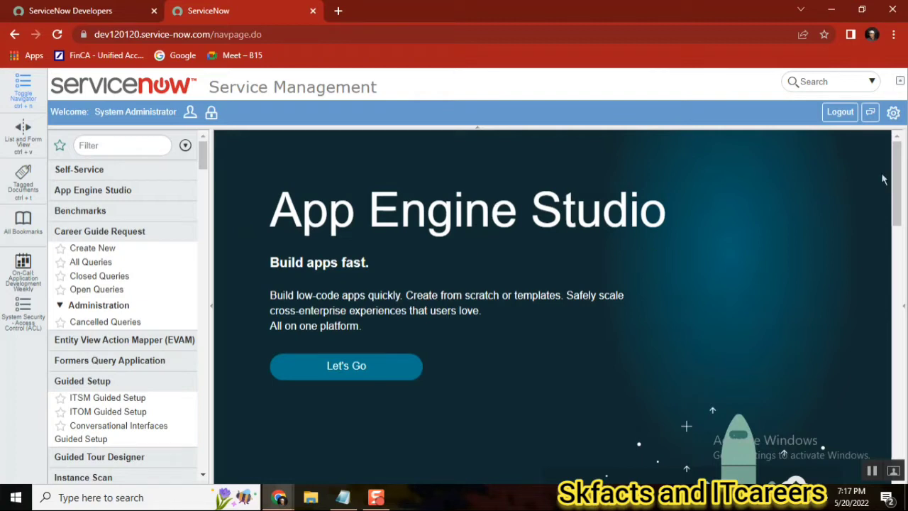
left_click(893, 115)
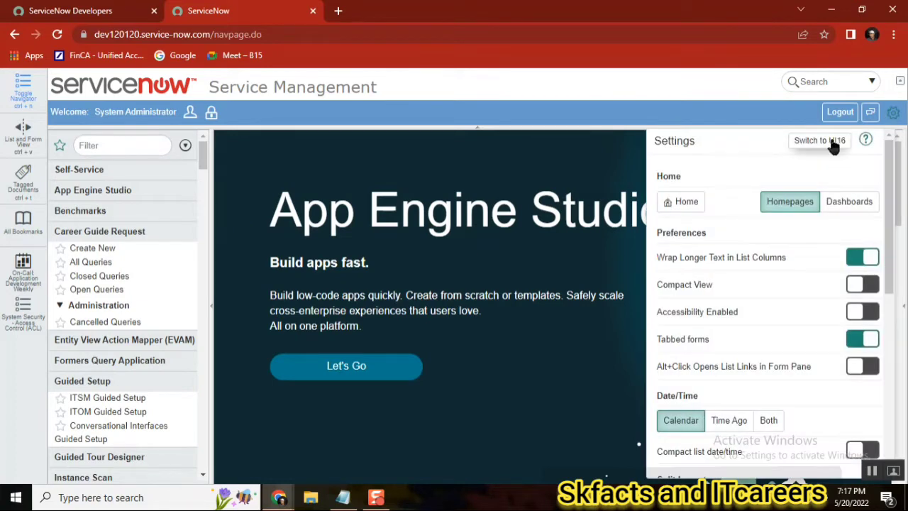
left_click(832, 143)
Review the Notepad lines on UI16's introduction with the Geneva release, highlighting UI16 and its Q4 release quarter.
left_click(343, 498)
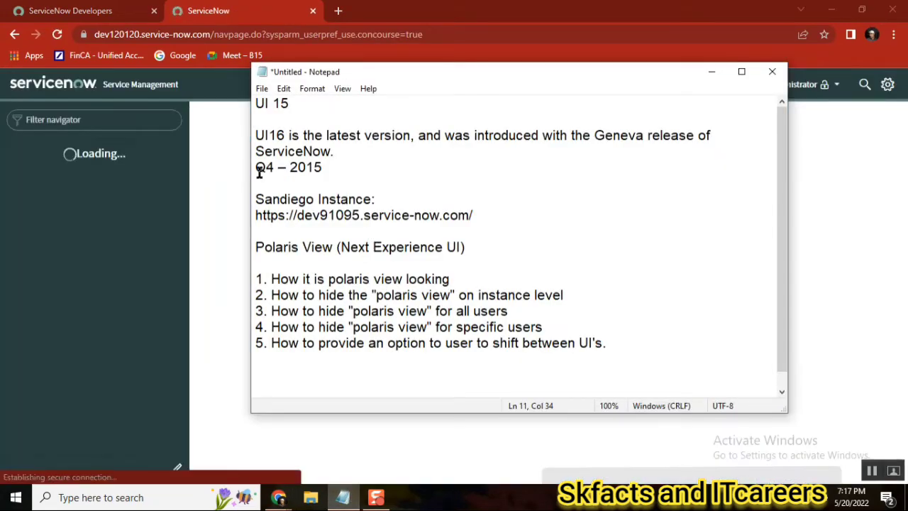
double_click(258, 168)
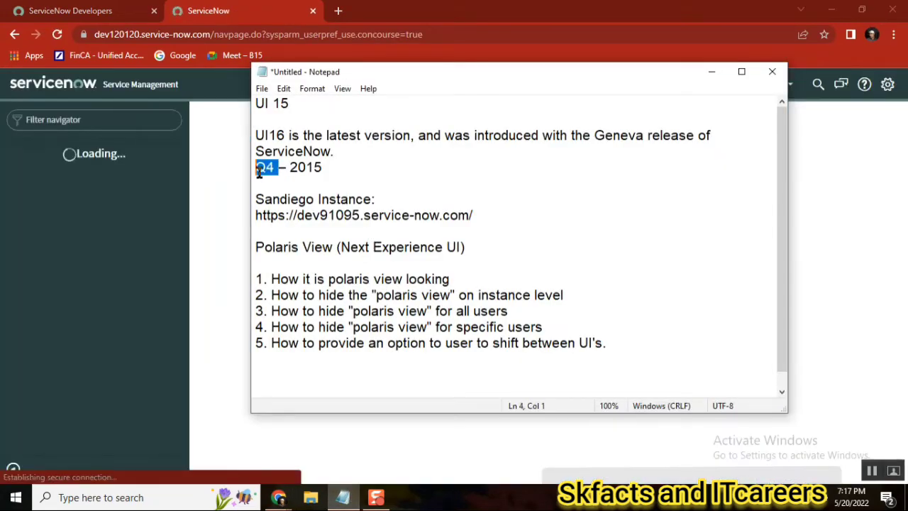
double_click(283, 169)
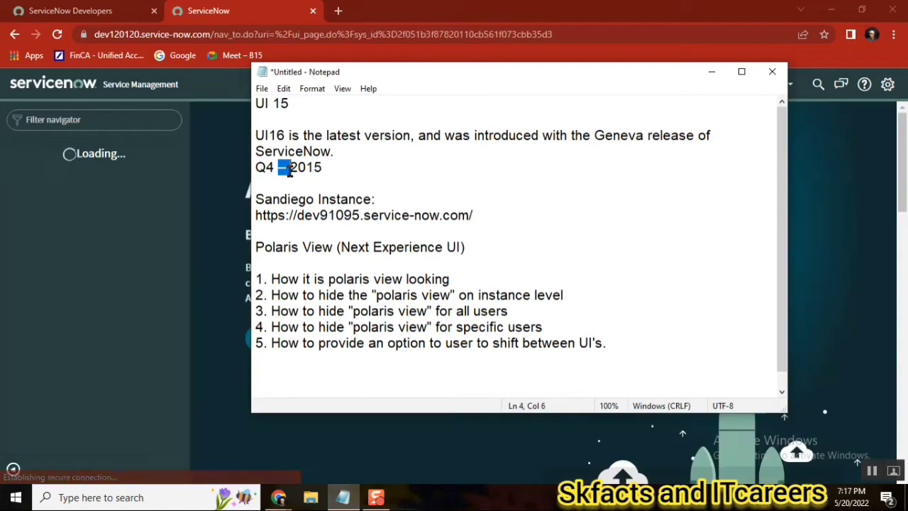
left_click_drag(482, 73, 469, 121)
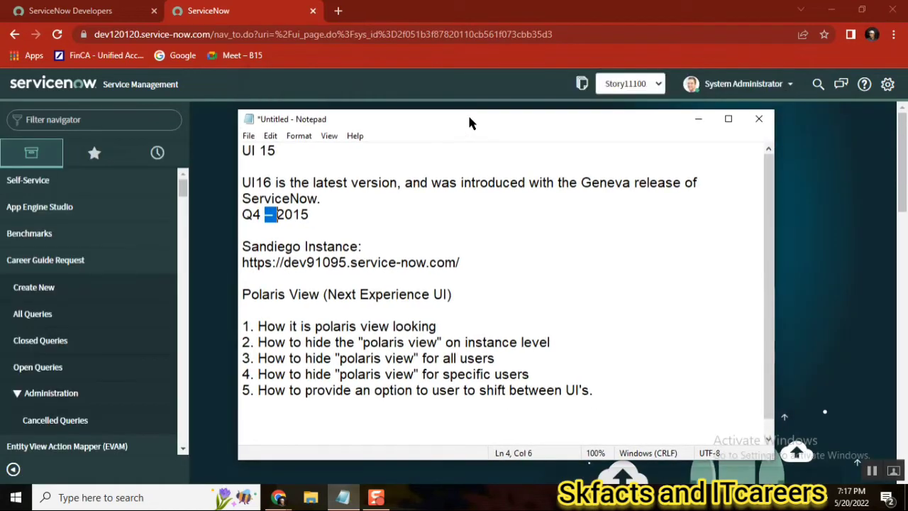
double_click(259, 184)
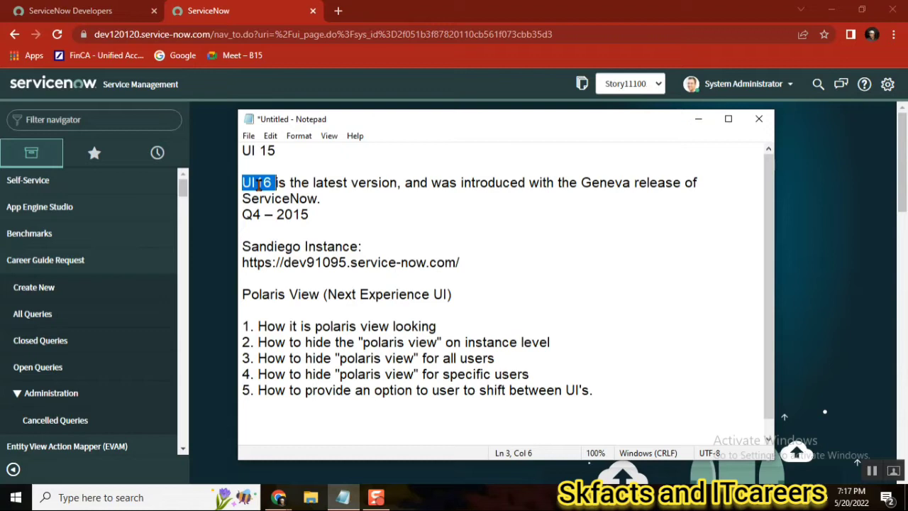
double_click(253, 213)
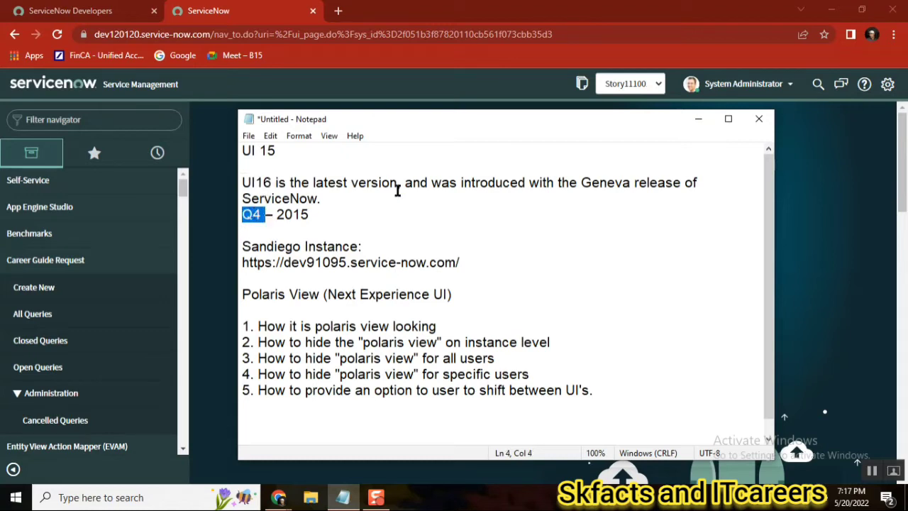
View the dev120120 home page in UI16, and review the notes' UI16 and "Polaris View (Next Experience UI)" lines.
left_click(400, 17)
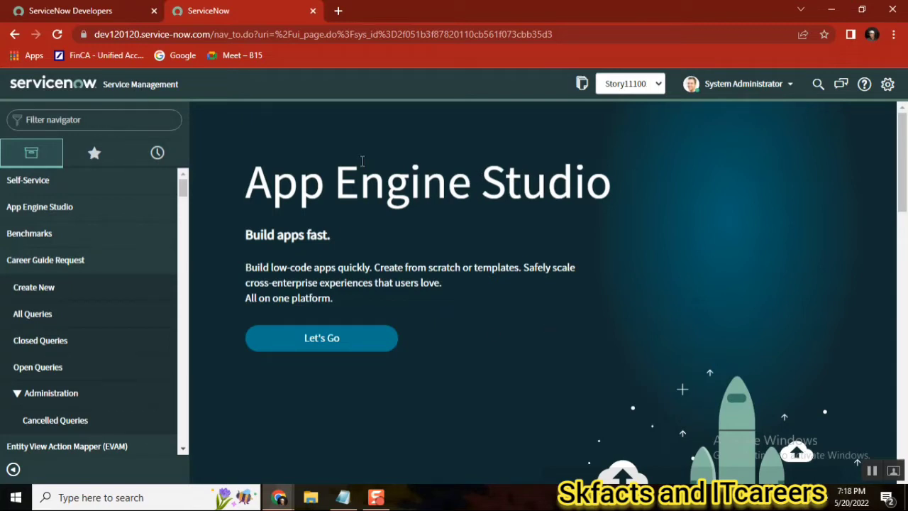
left_click(343, 497)
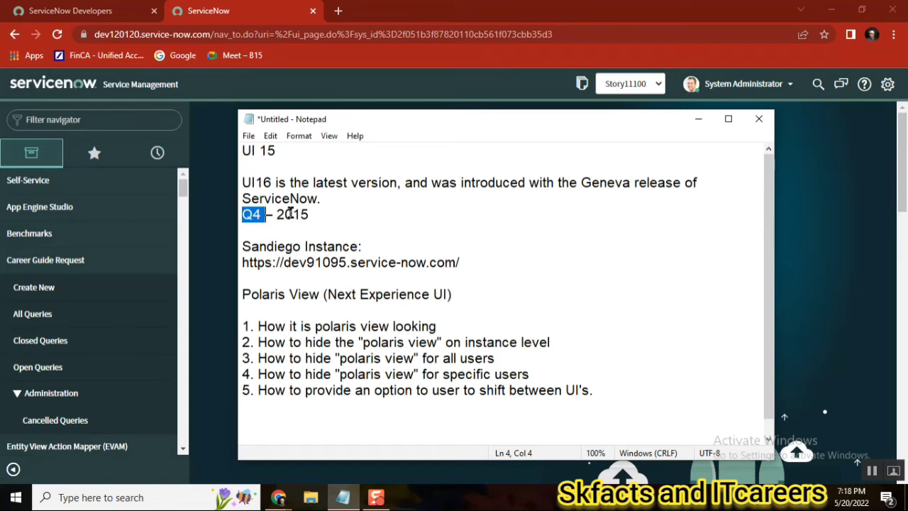
double_click(254, 182)
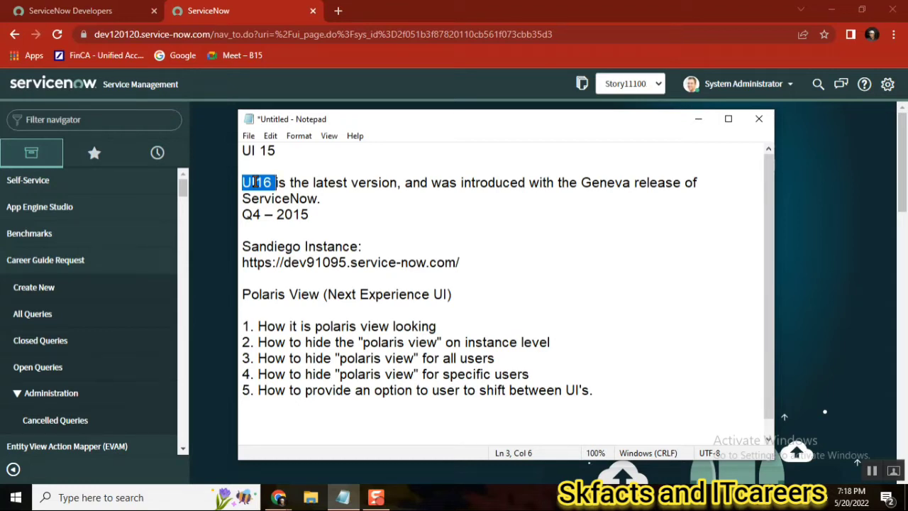
left_click(332, 216)
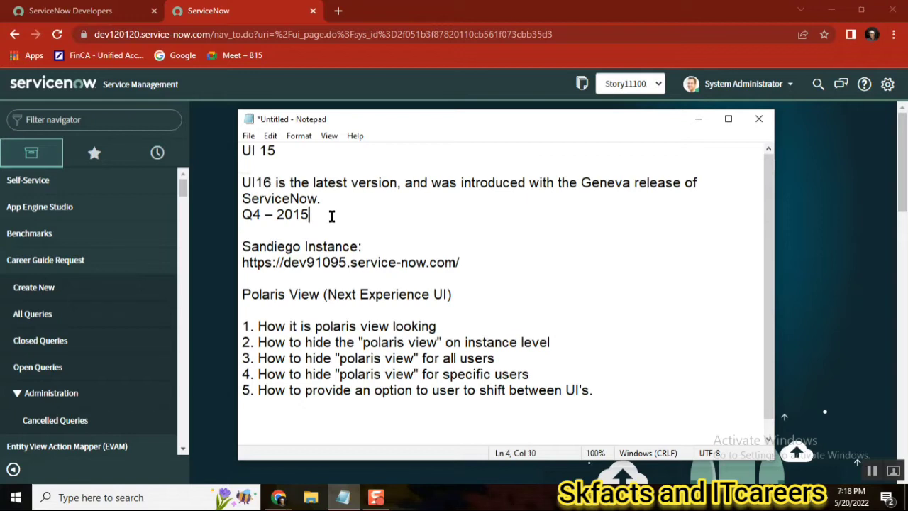
double_click(377, 297)
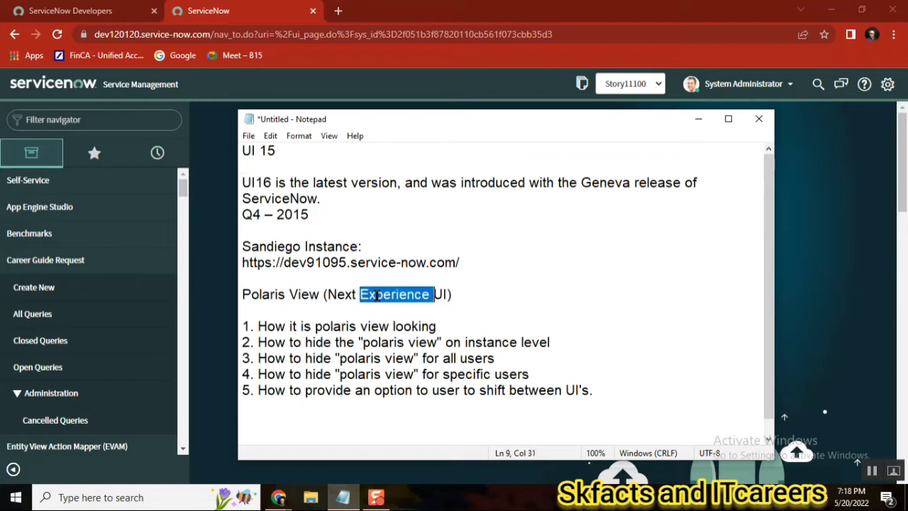
Highlight "Polaris" in the Notepad notes and switch to the browser window showing the dev91095 instance.
double_click(269, 294)
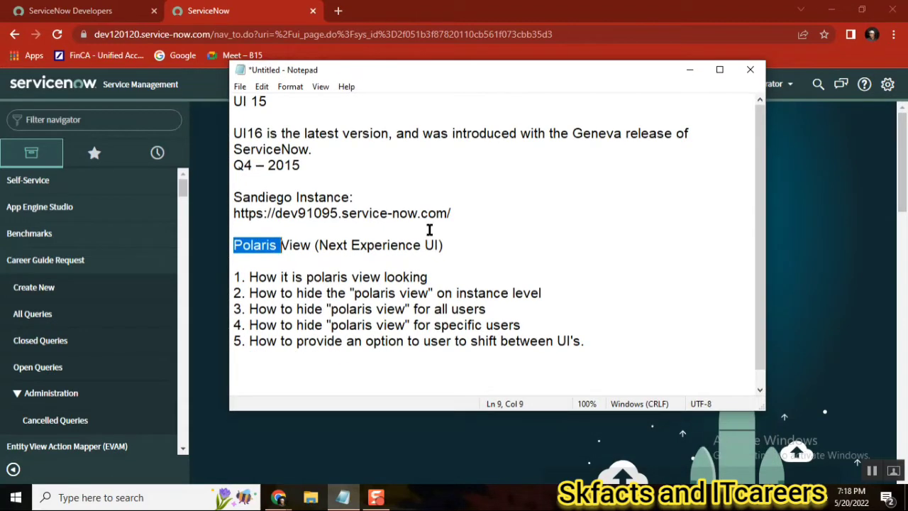
left_click(254, 246)
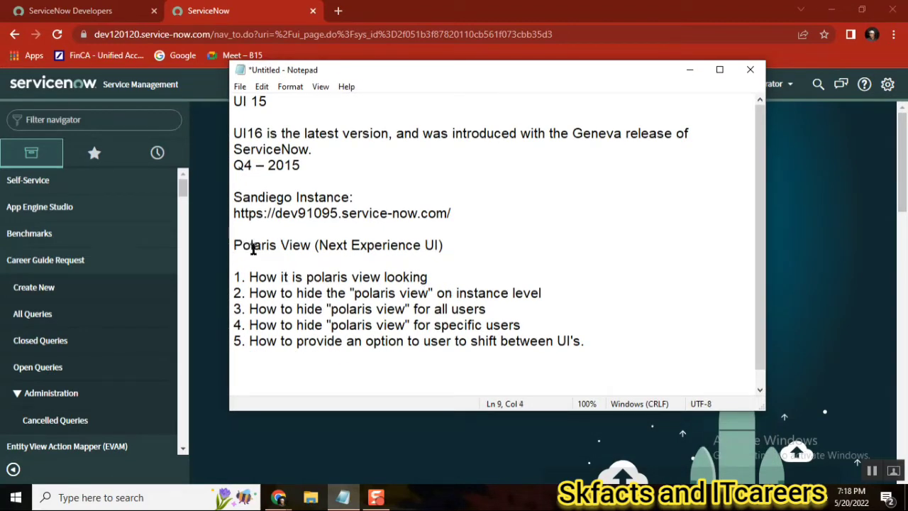
mouse_move(278, 496)
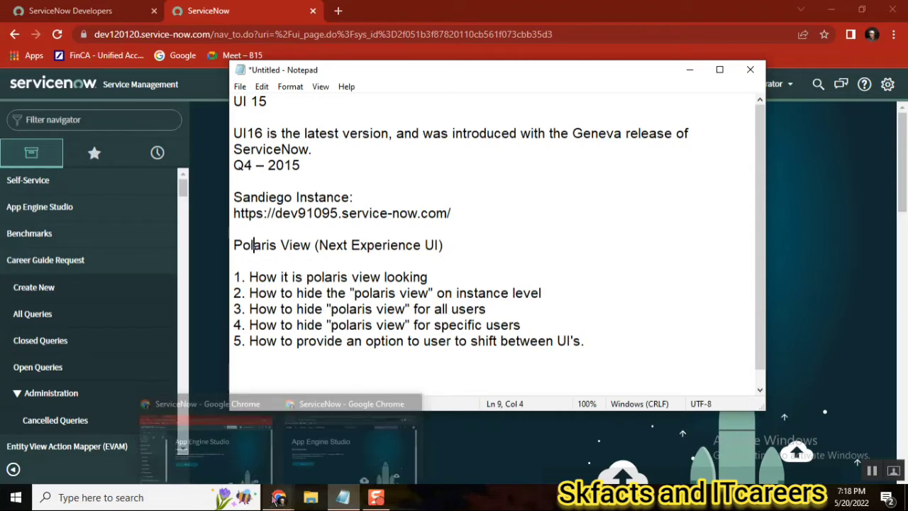
left_click(337, 437)
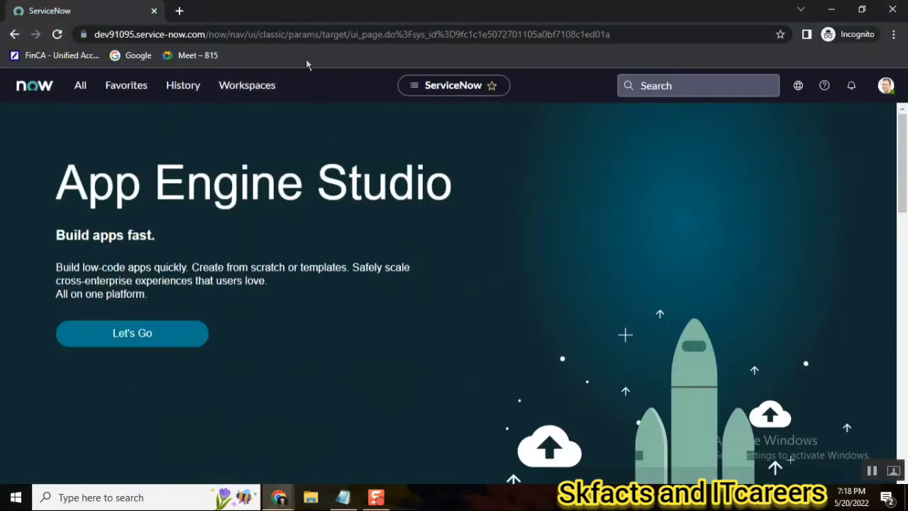
Filter the dev91095 navigator for "incident" and open a new incident form.
left_click(82, 86)
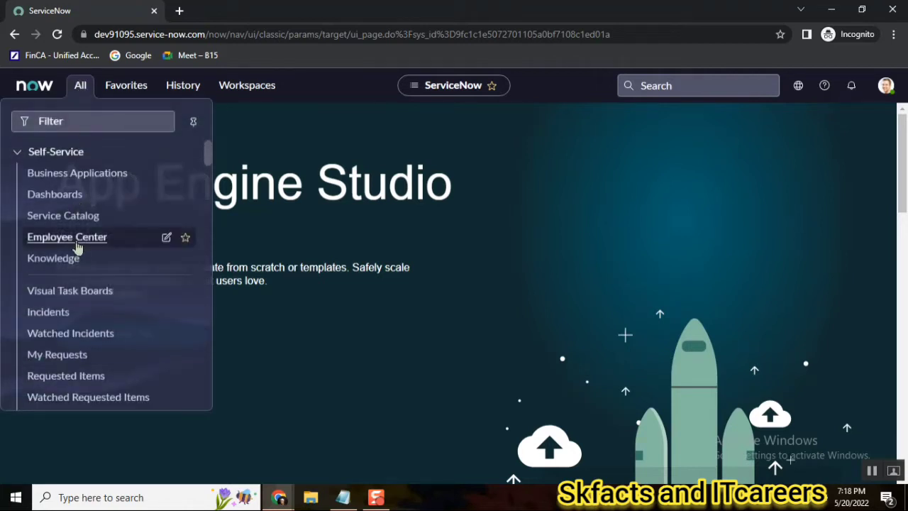
left_click(78, 122)
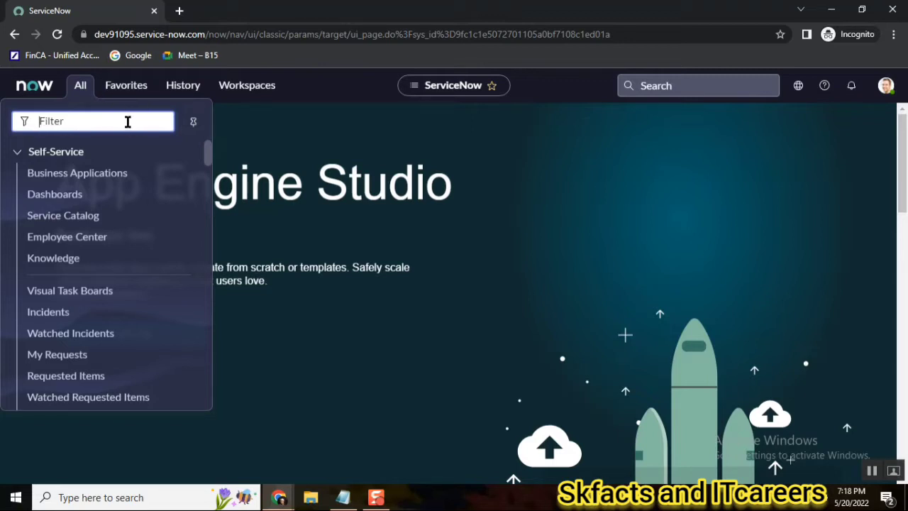
type("incident")
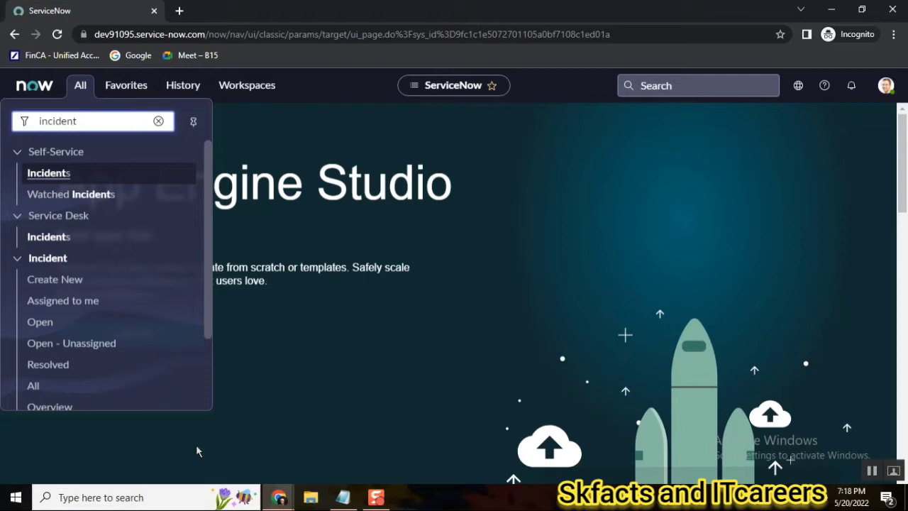
left_click(55, 280)
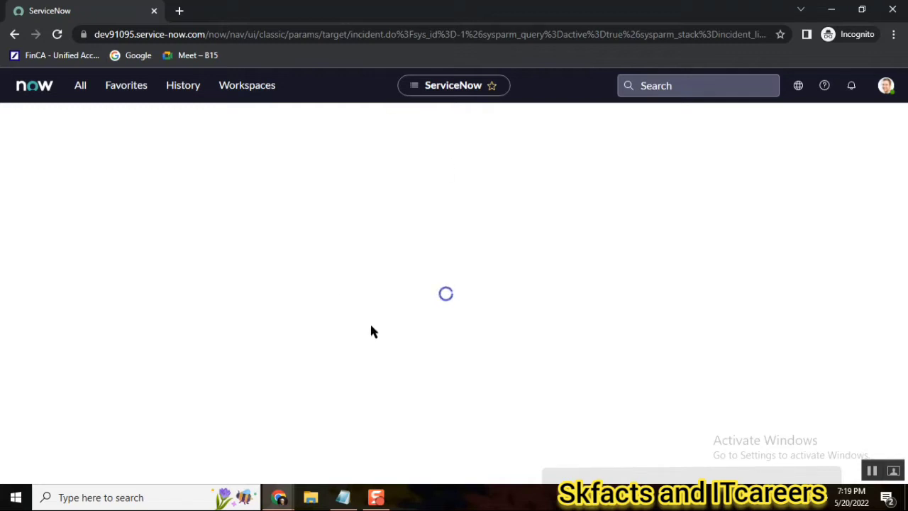
Review the "How it is polaris view looking" line in the Notepad notes and return to the new incident form.
left_click(343, 498)
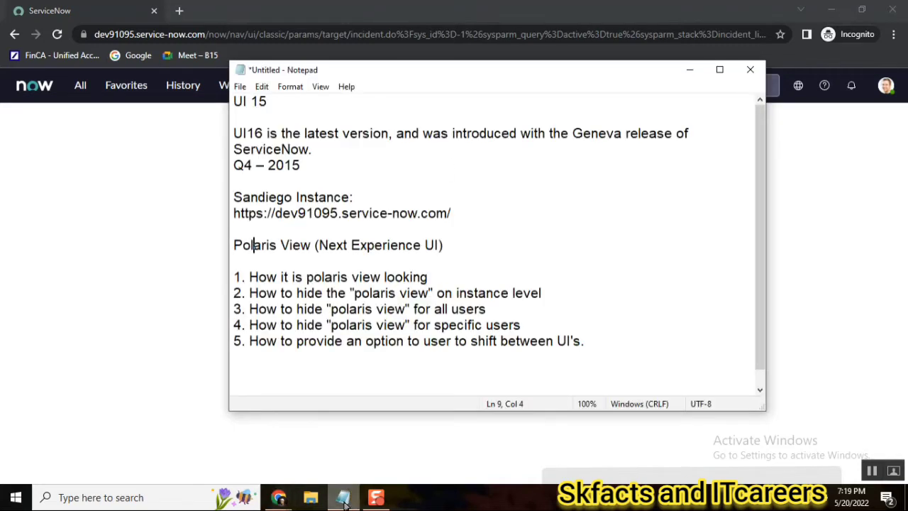
left_click(444, 193)
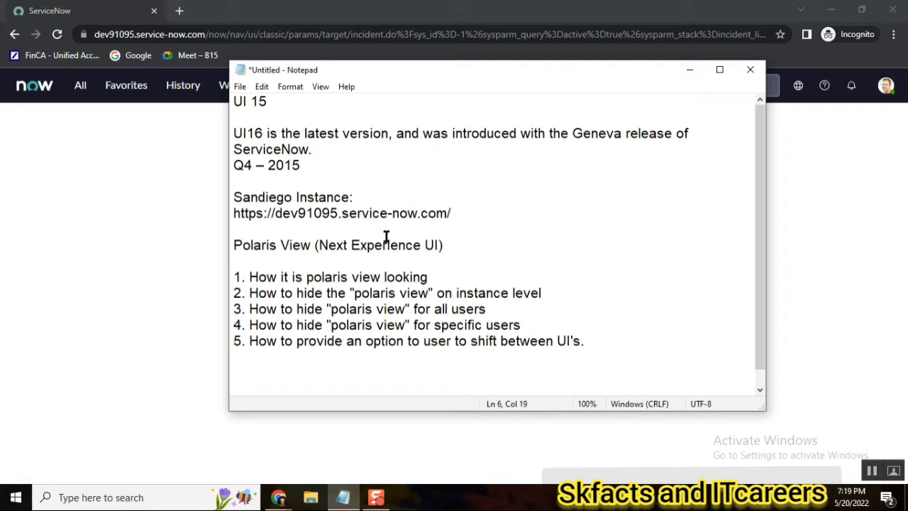
double_click(289, 278)
double_click(363, 277)
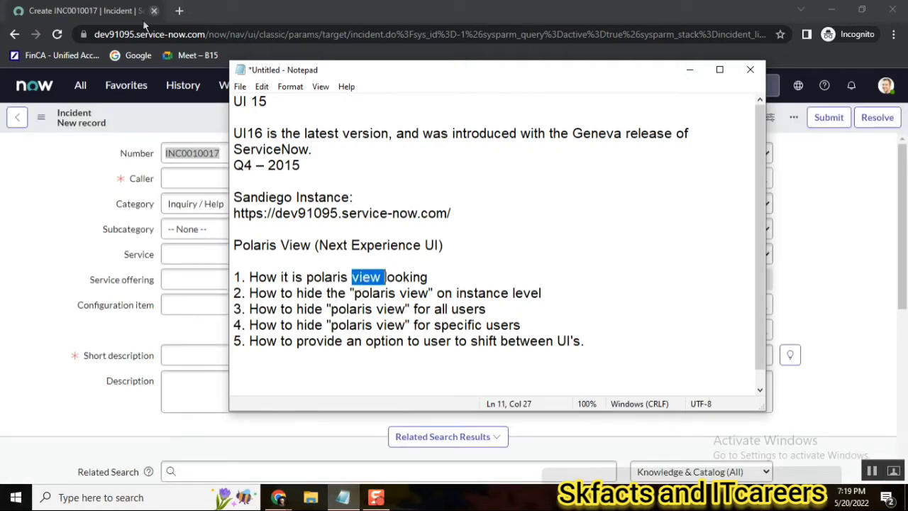
left_click(69, 221)
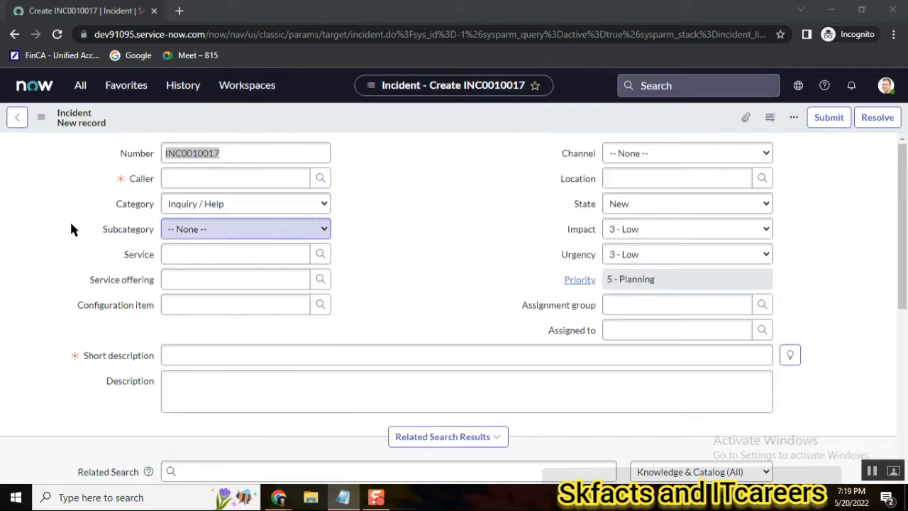
Examine the Polaris view's All, Favorites and History lists on the dev91095 instance.
left_click(75, 85)
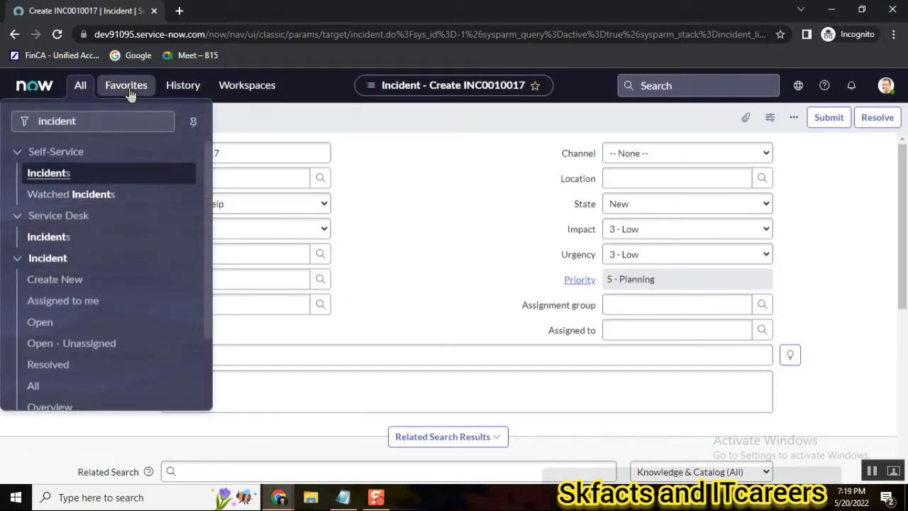
left_click(129, 91)
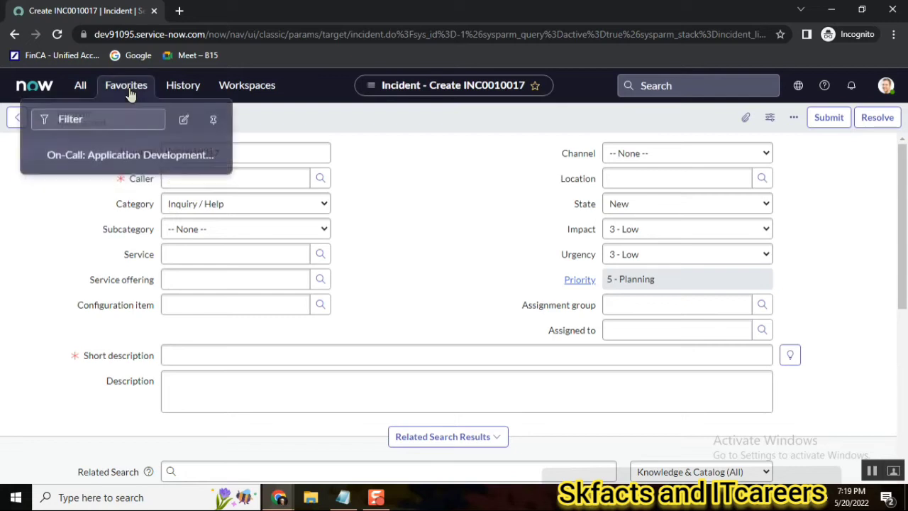
left_click(183, 85)
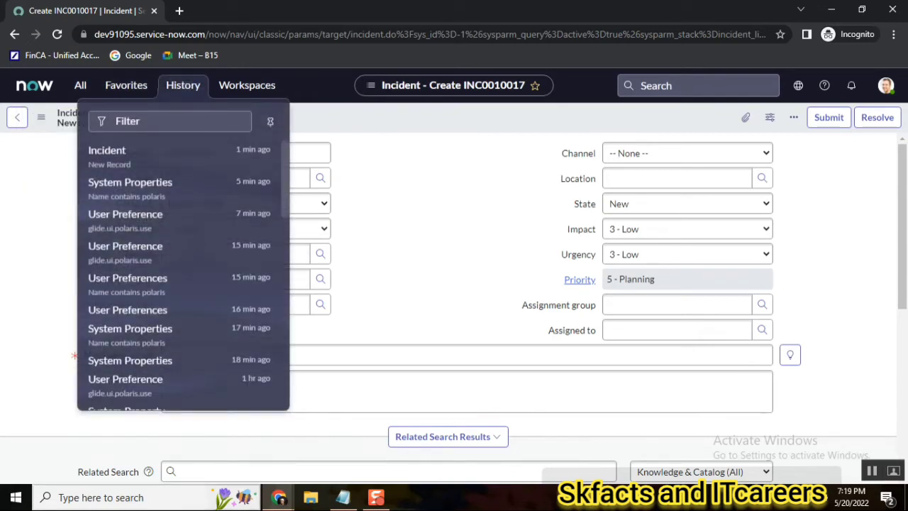
Compare with the Favorites and History lists of the dev120120 instance in UI16, and return to the dev91095 window.
left_click(278, 497)
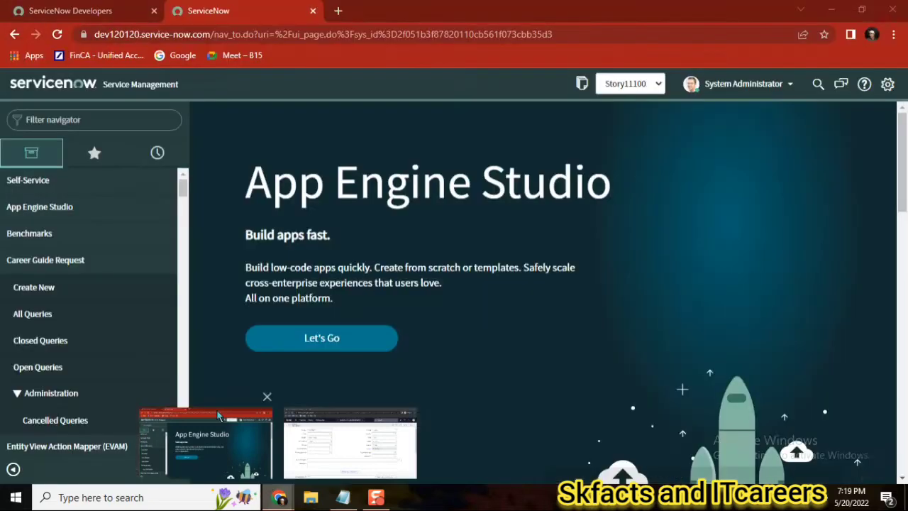
left_click(218, 415)
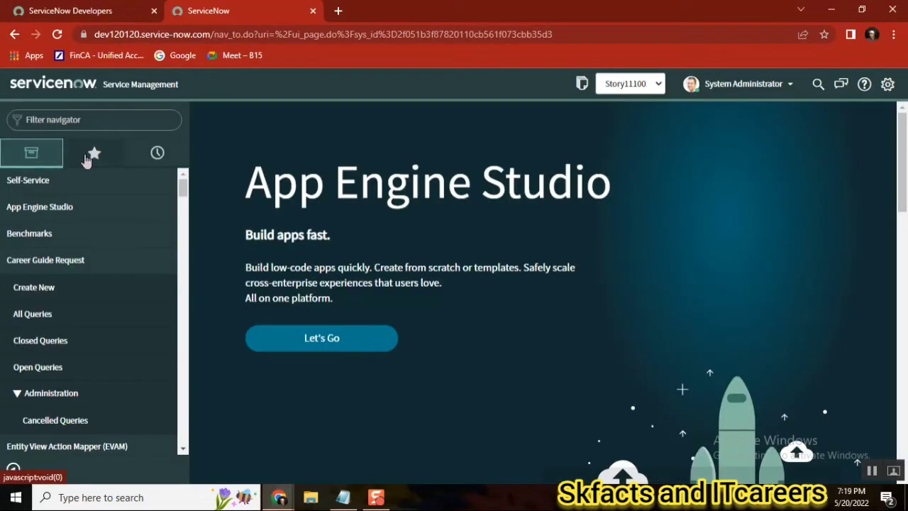
left_click(86, 156)
left_click(161, 154)
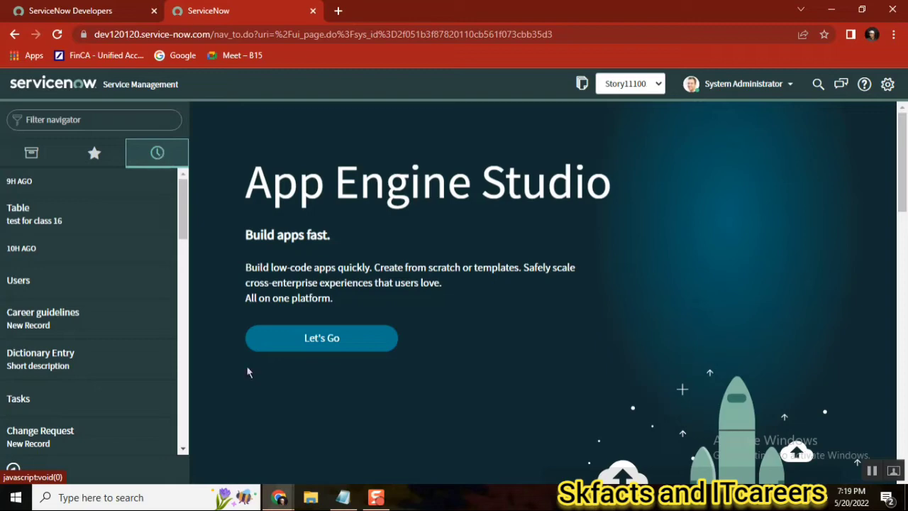
left_click(279, 497)
left_click(349, 436)
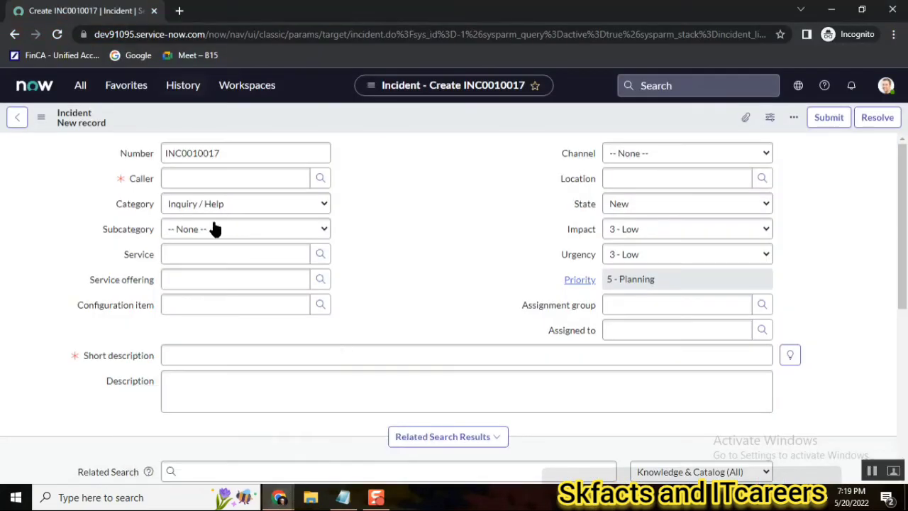
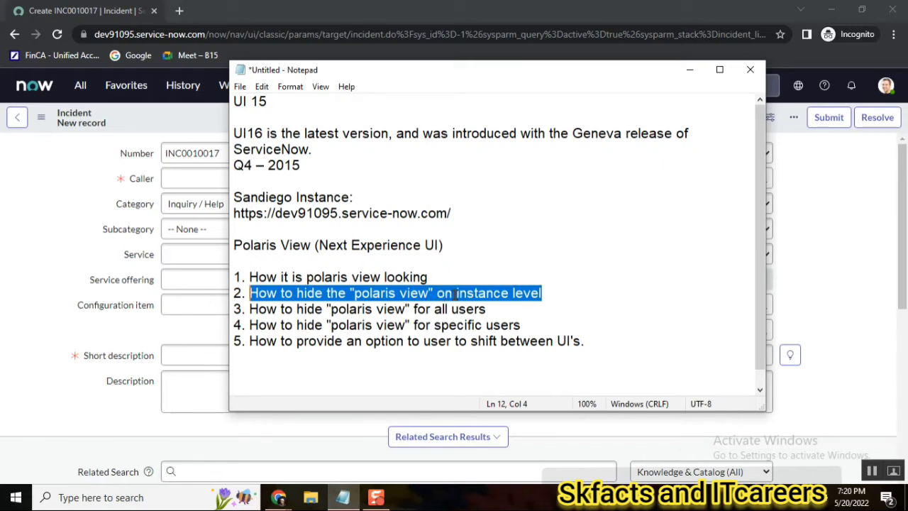
Open the dev91095 system properties list with sys_properties.LIST and filter its names by *polaris.
left_click(560, 293)
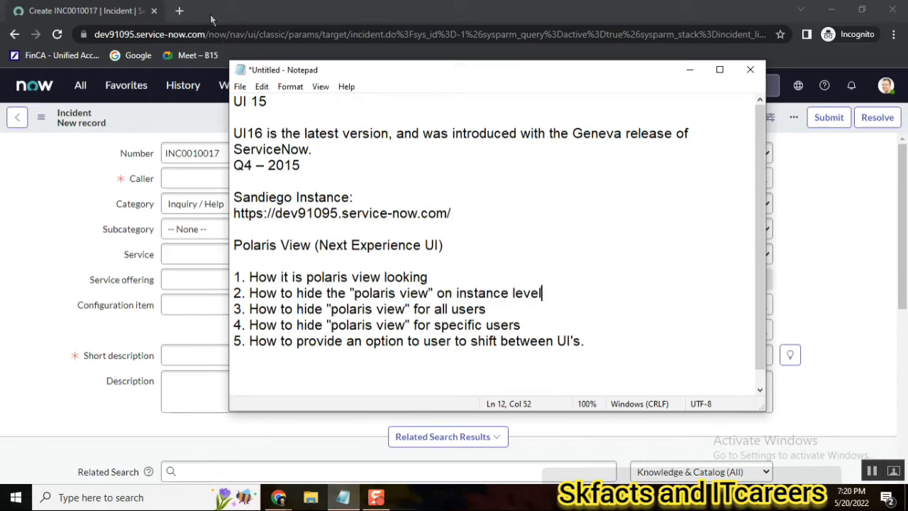
left_click(81, 88)
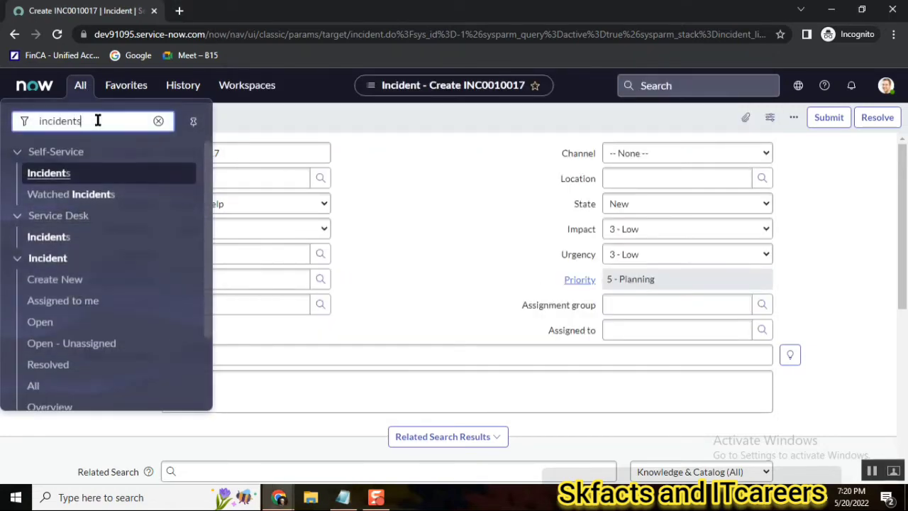
type("sys_properties.LIST")
key("Return")
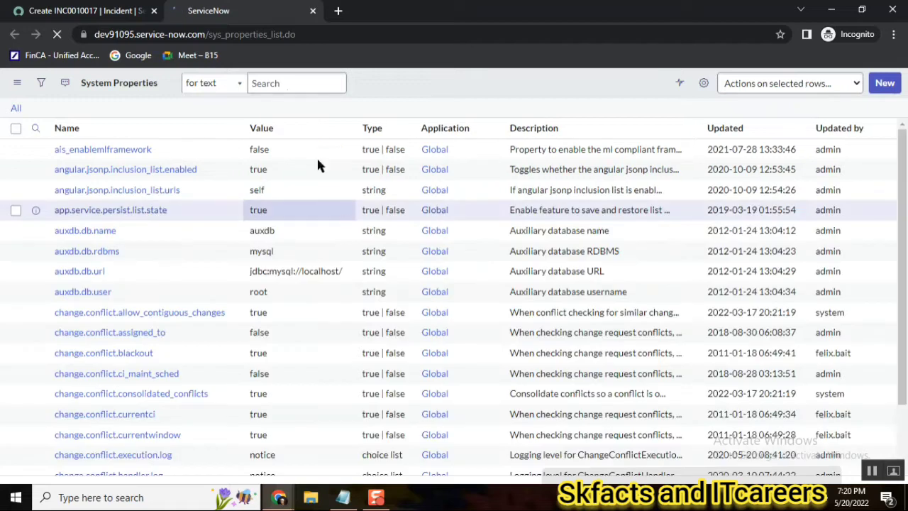
left_click(136, 149)
type("*")
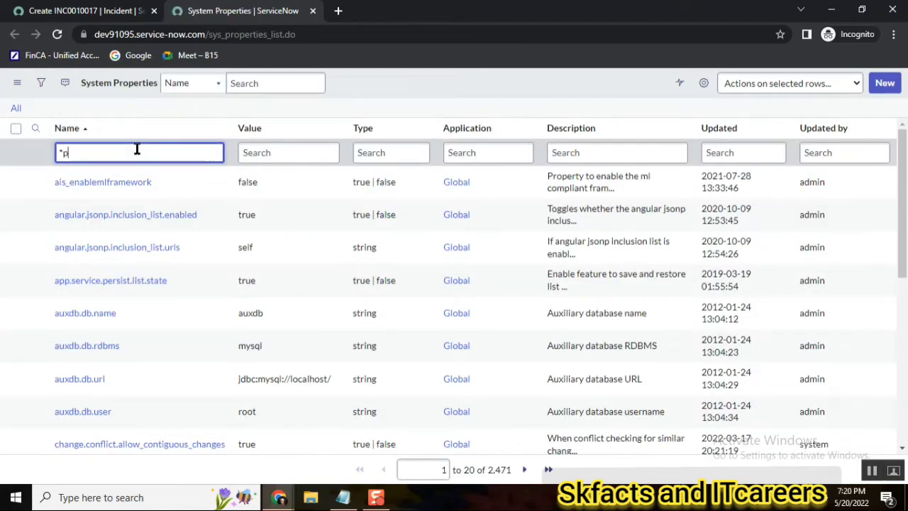
type("polaris")
key("Return")
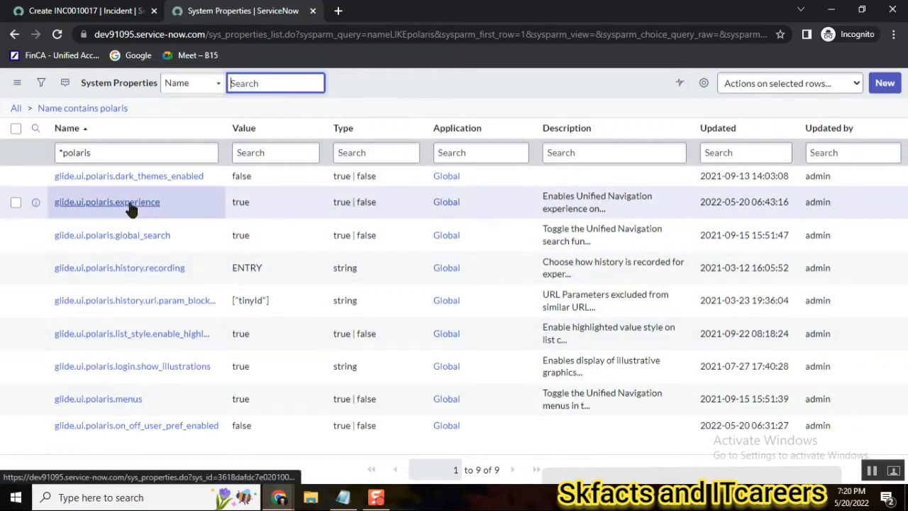
Open the glide.ui.polaris.experience property in a new tab, set its value to false and save the record.
middle_click(129, 203)
left_click(392, 14)
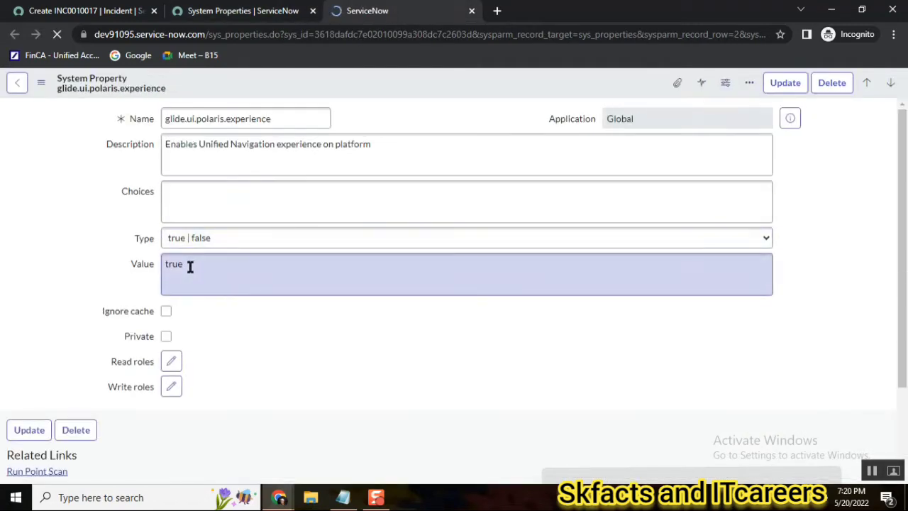
left_click(190, 266)
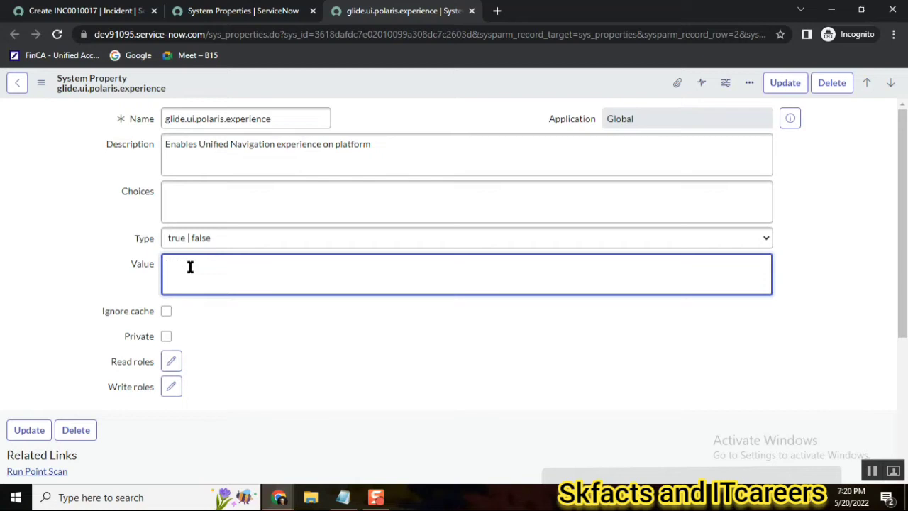
type("false")
right_click(365, 71)
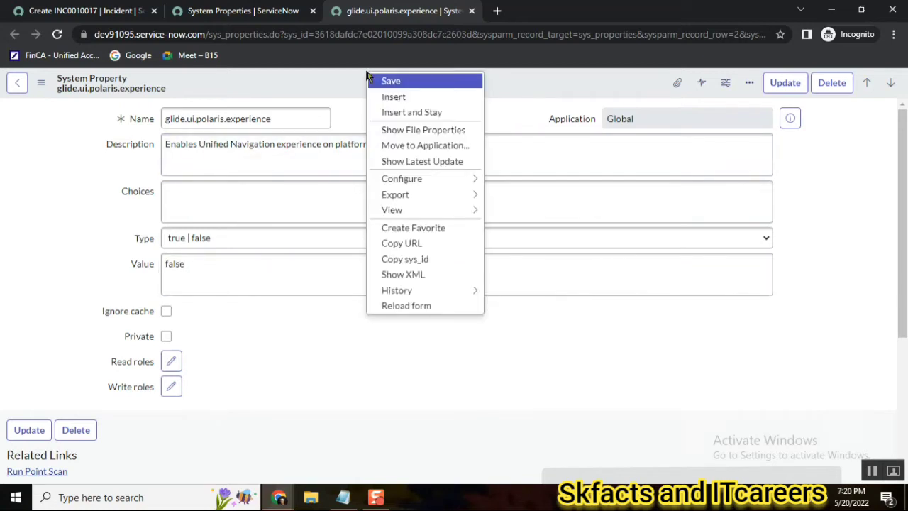
left_click(419, 82)
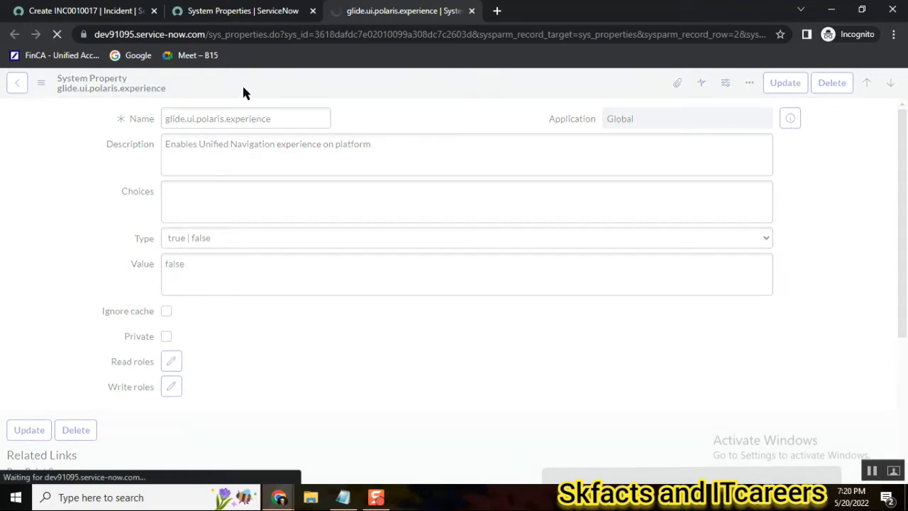
Reload the dev91095 instance from its base URL in the incident's tab to check the interface.
left_click(121, 11)
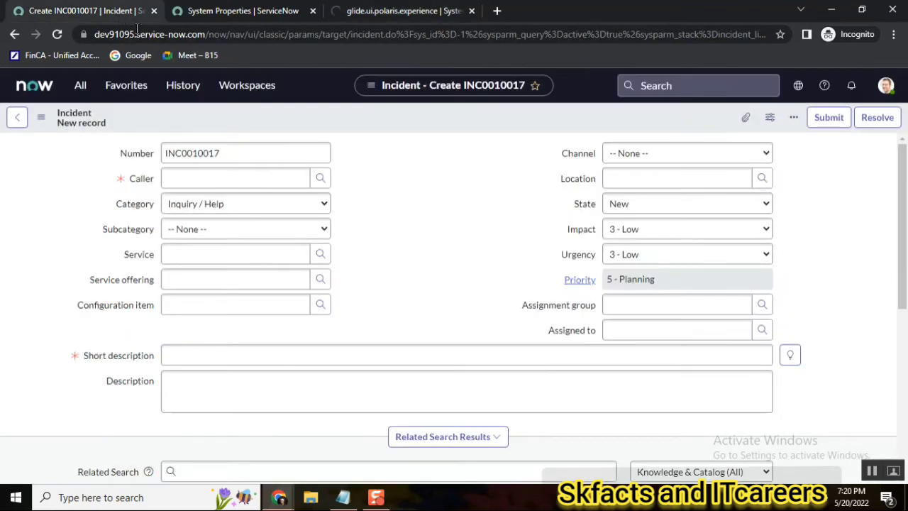
left_click(388, 13)
left_click(105, 12)
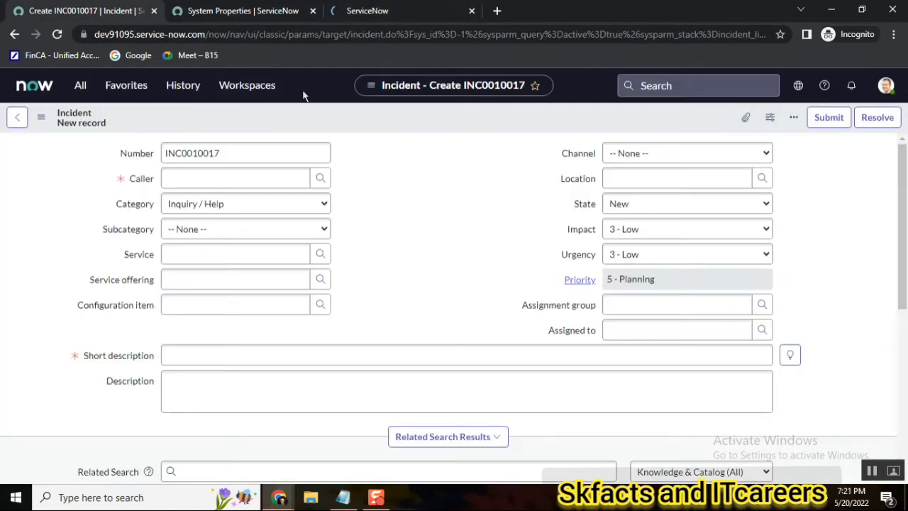
left_click(209, 37)
left_click(207, 35)
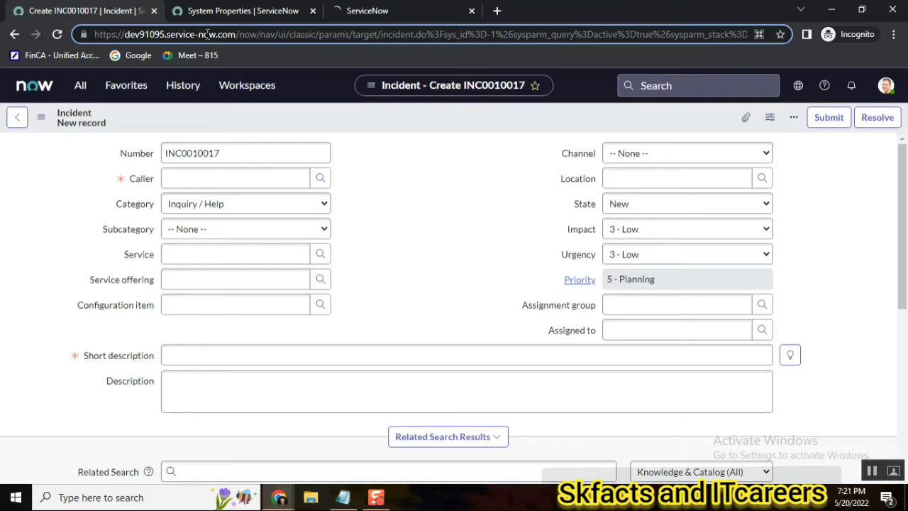
key("shift+End")
key("Delete")
key("Return")
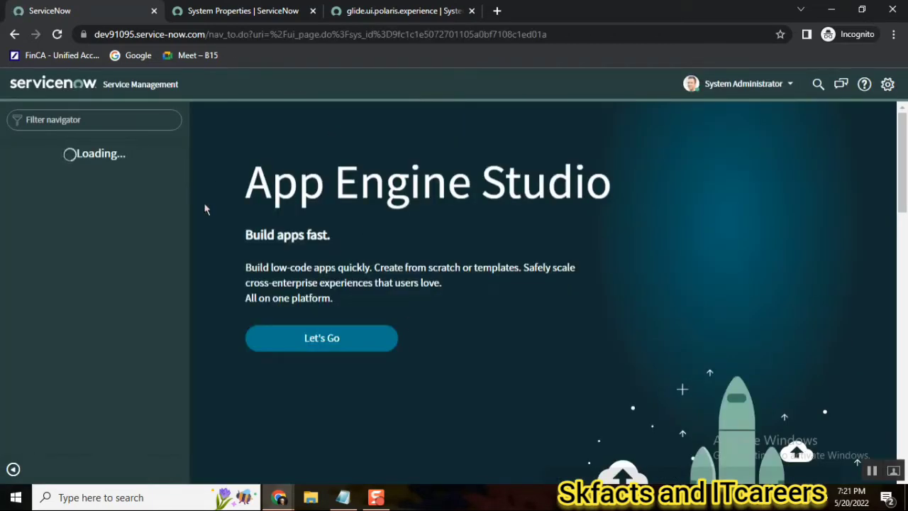
Copy the property name glide.ui.polaris.experience from its system property record.
left_click(406, 13)
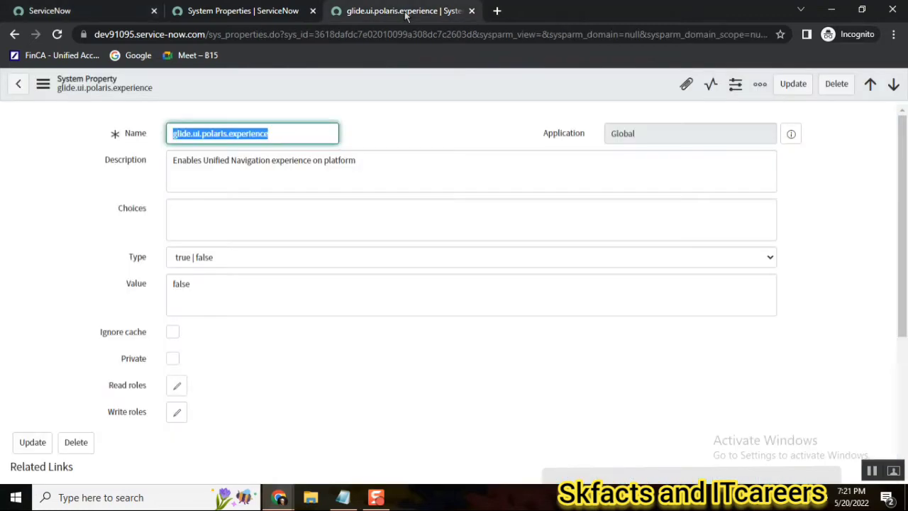
right_click(240, 137)
left_click(283, 181)
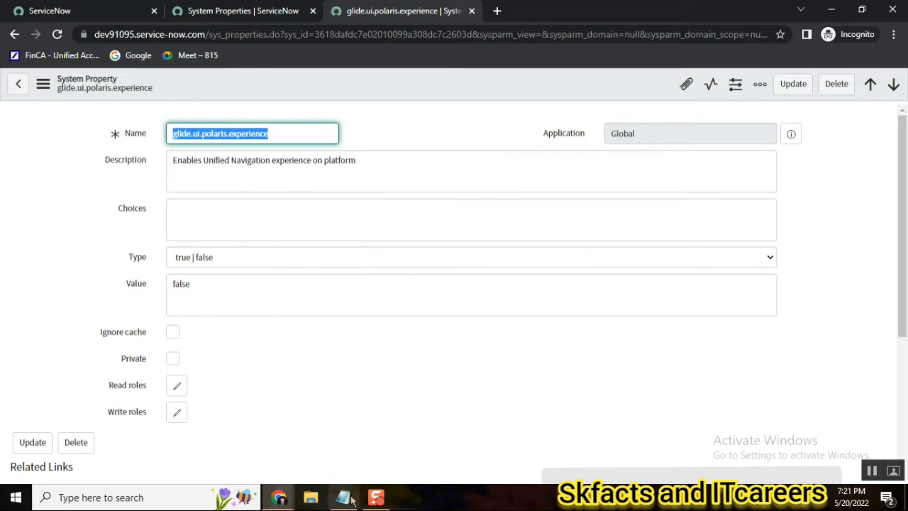
In the Notepad notes, add the line "glide.ui.polaris.experience = false (disable)" under item 2, followed by a blank line.
left_click(343, 499)
key("Return")
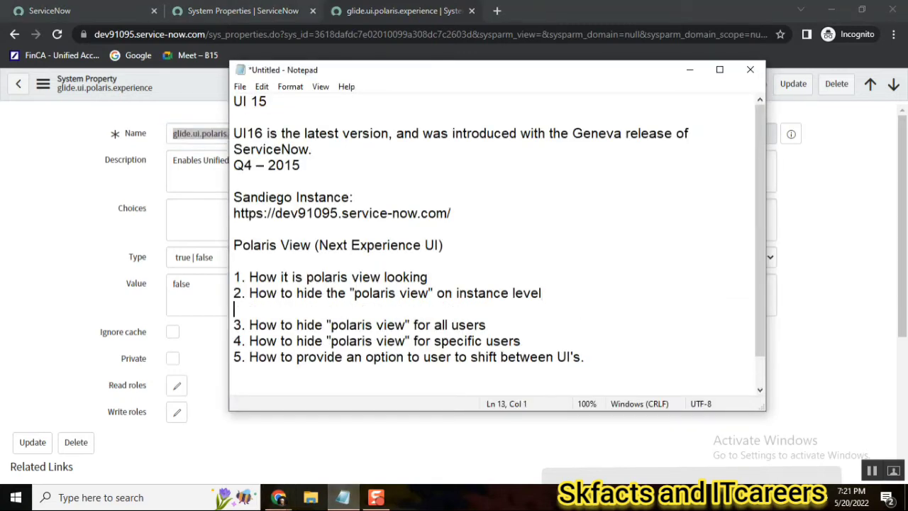
key("ctrl+v")
type("= fa")
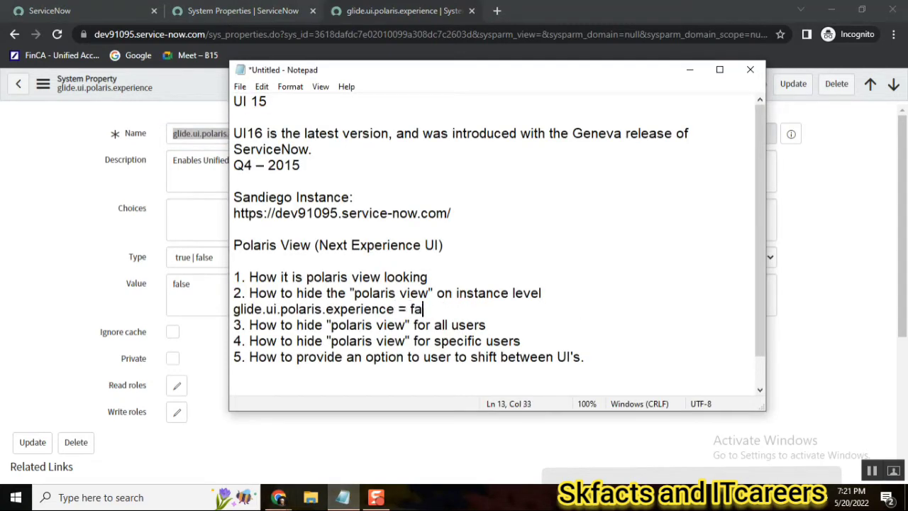
type("lse (disable)")
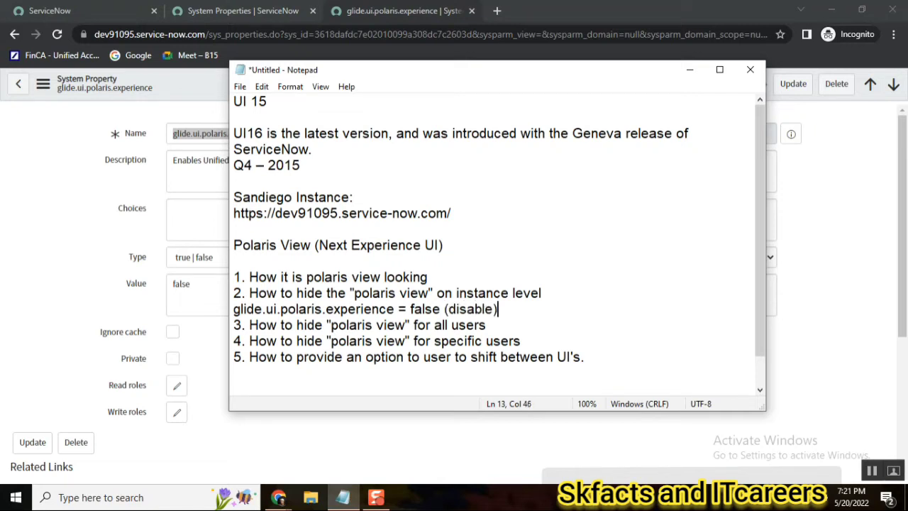
key("Return")
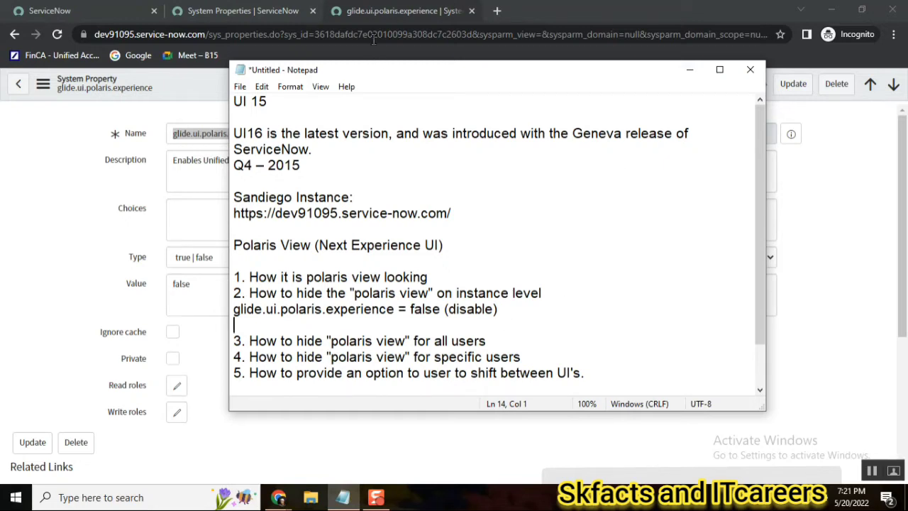
Back in the browser, set the glide.ui.polaris.experience property's value to true and save the record.
left_click(390, 17)
left_click(192, 284)
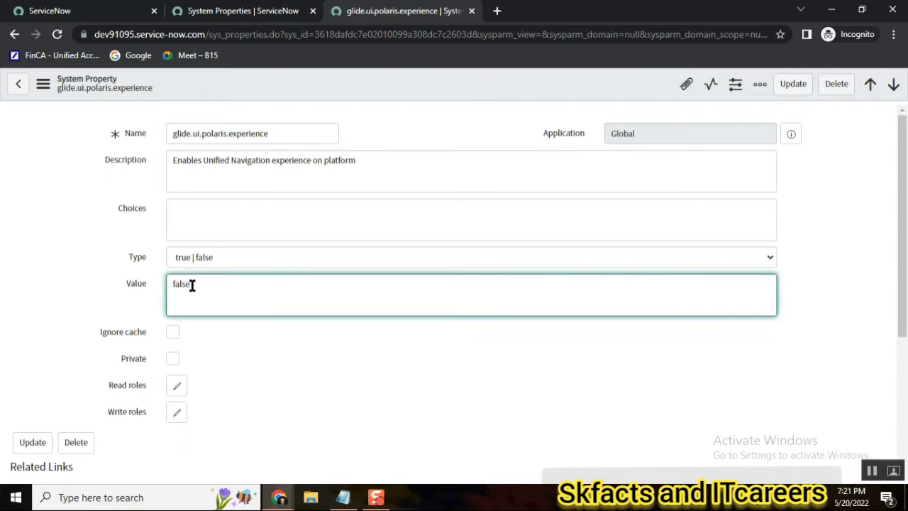
key("BackSpace")
key("BackSpace")
key("BackSpace")
type("true")
right_click(422, 75)
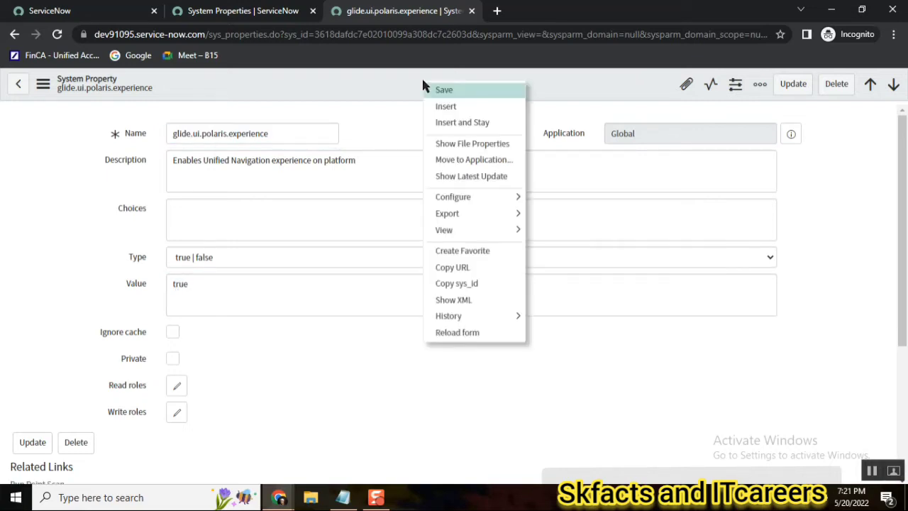
left_click(462, 92)
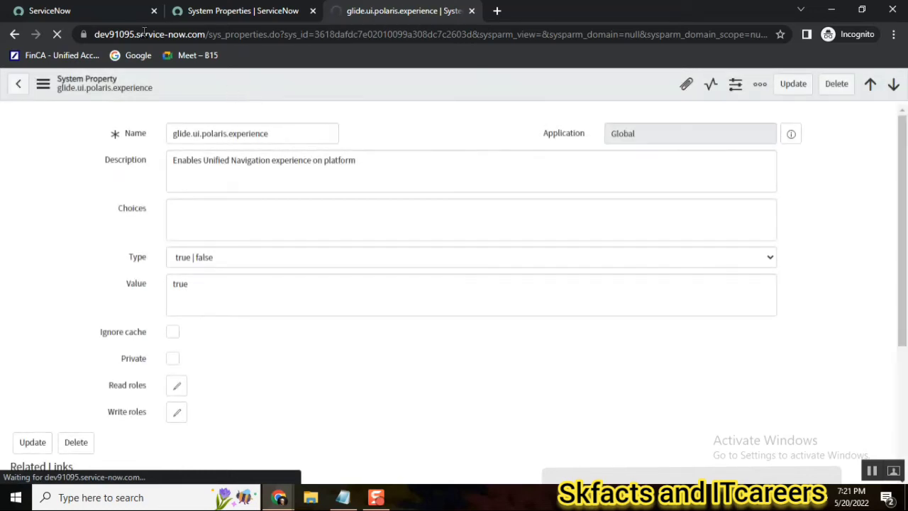
Reload the dev91095 instance from its base URL in the home page's tab to check which interface loads.
left_click(98, 14)
left_click(228, 34)
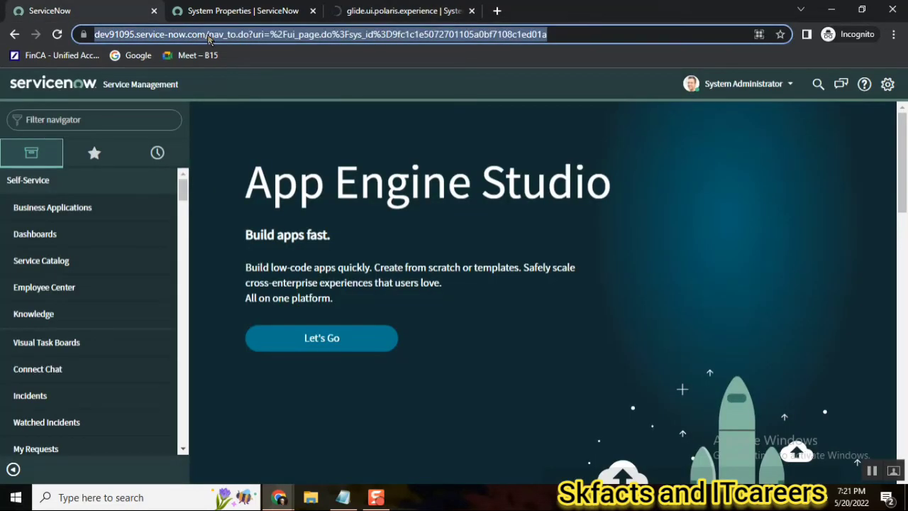
left_click(207, 34)
key("Return")
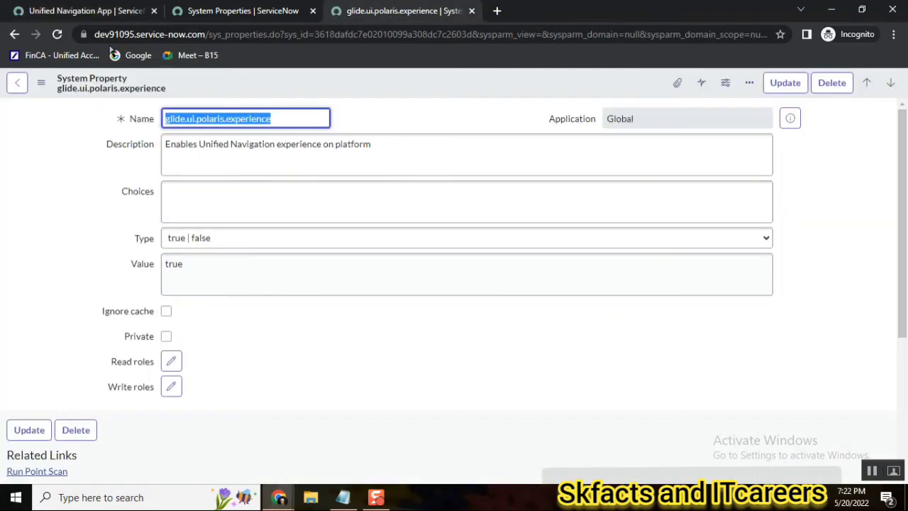
left_click(95, 12)
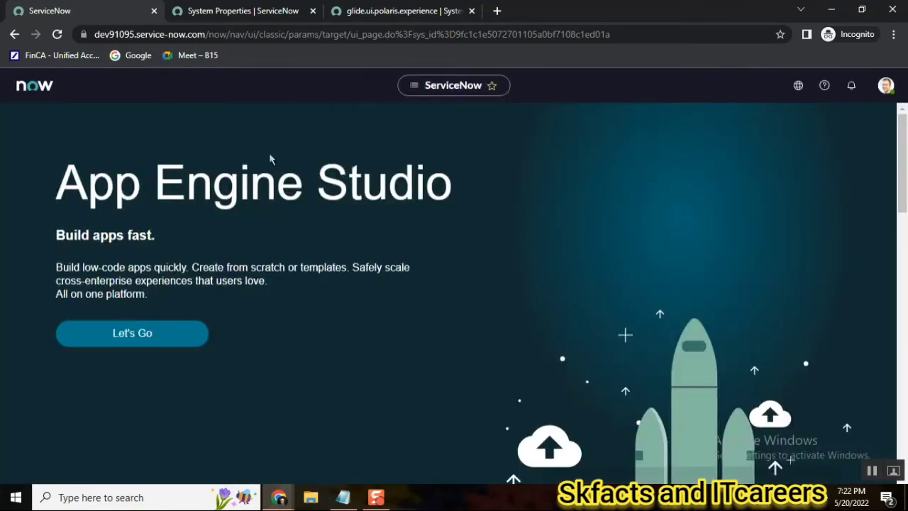
Review the Notepad items on hiding Polaris at instance level and for all users, and recheck the glide.ui.polaris.experience property's value.
mouse_move(346, 504)
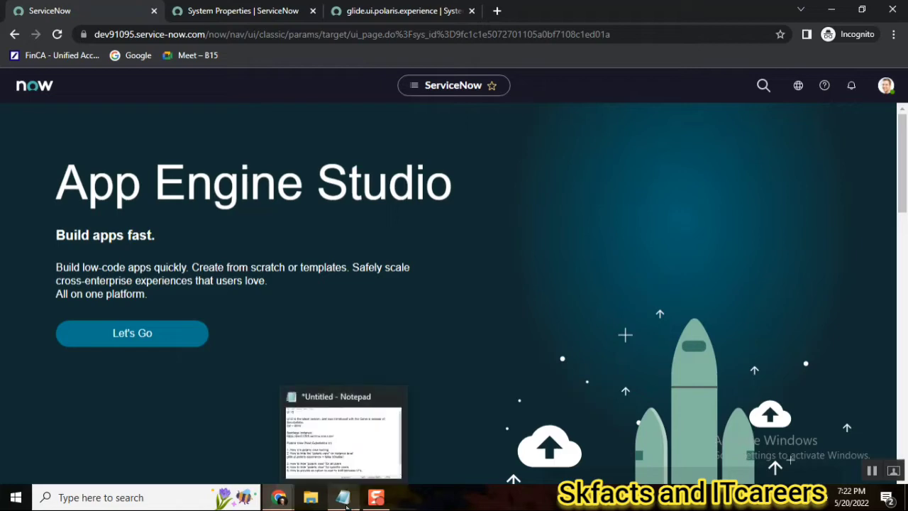
left_click(366, 456)
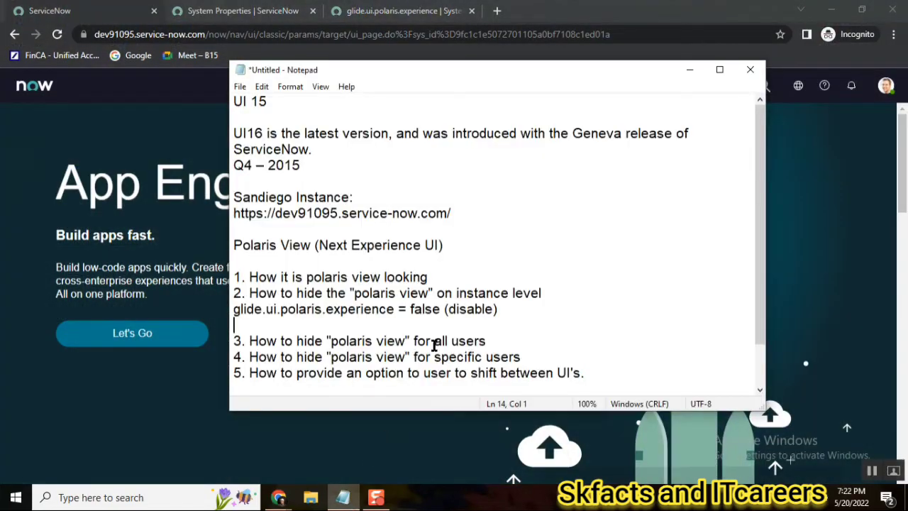
left_click(249, 292)
left_click(549, 291, "shift")
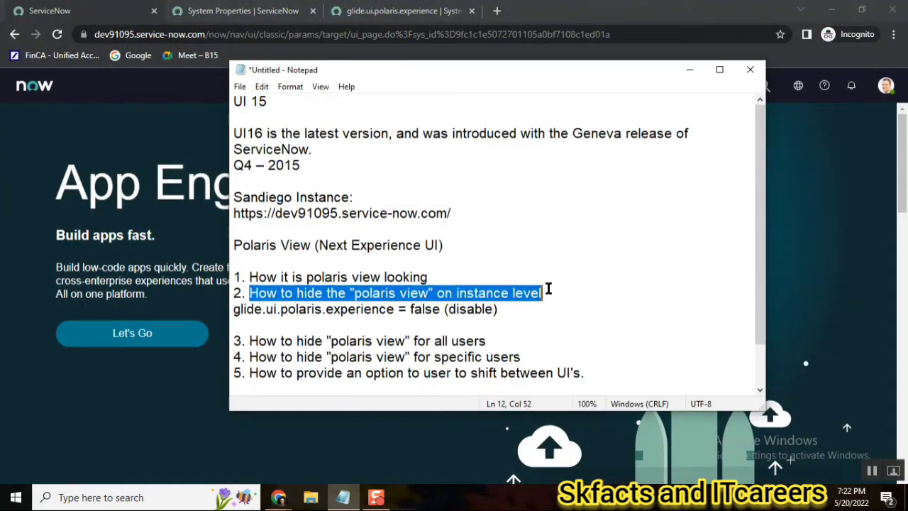
double_click(495, 292)
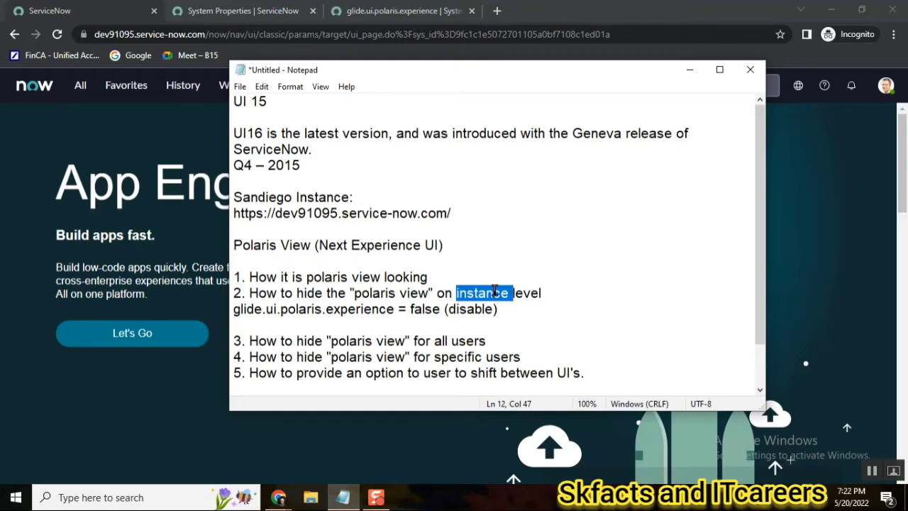
left_click(494, 293)
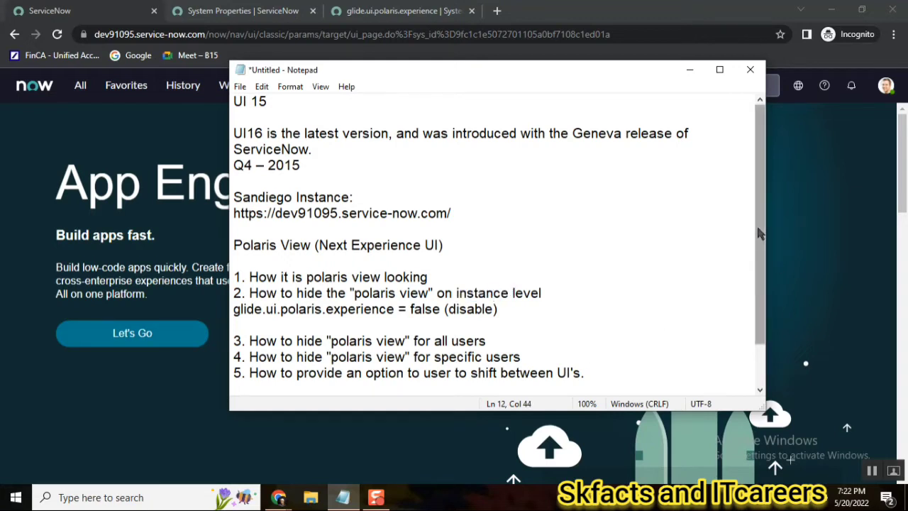
scroll(759, 234, "down", 1)
left_click(502, 293)
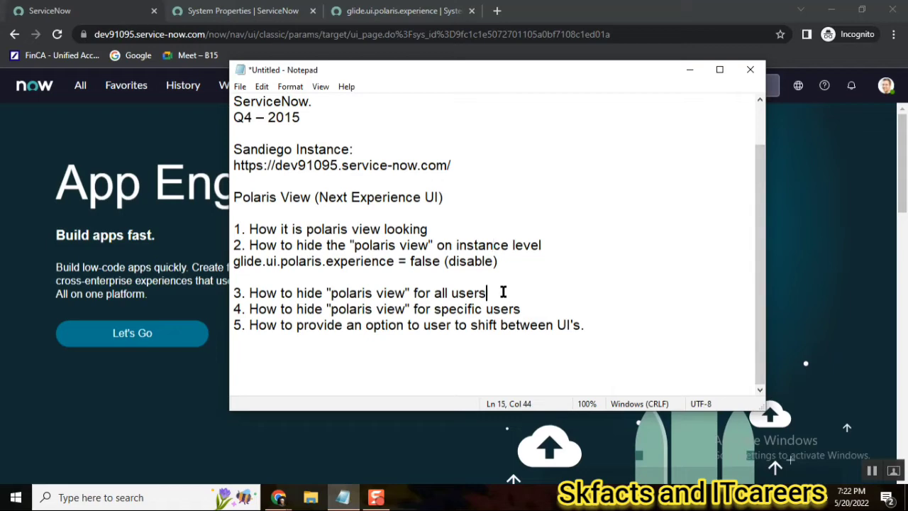
double_click(436, 293)
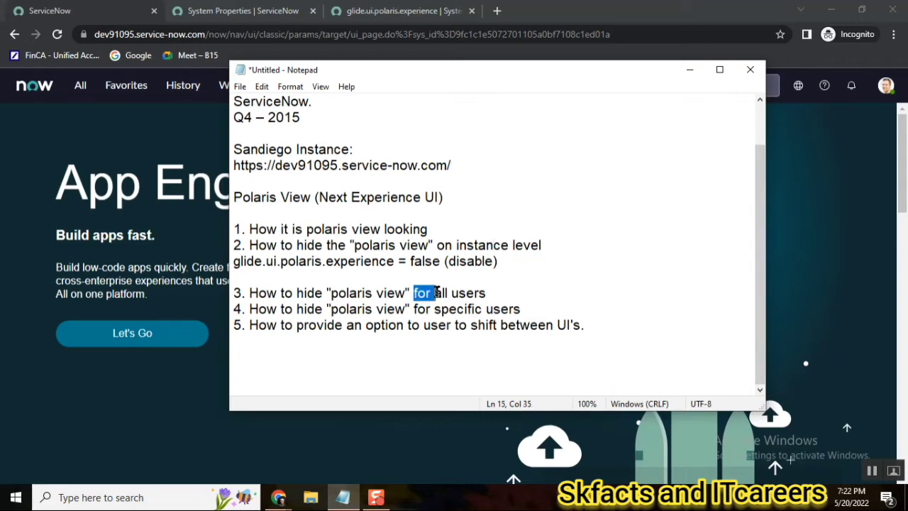
left_click(398, 11)
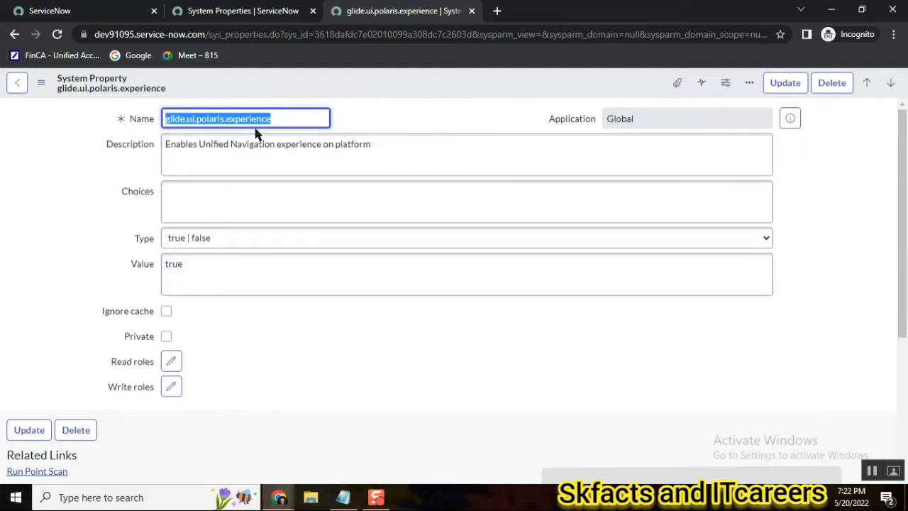
double_click(172, 264)
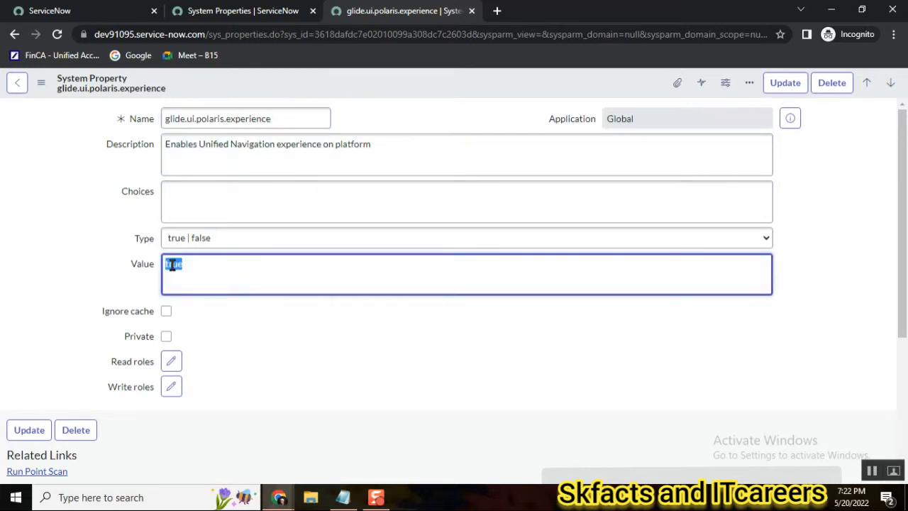
Find User Preferences in the instance's application navigator and open its list.
left_click(93, 12)
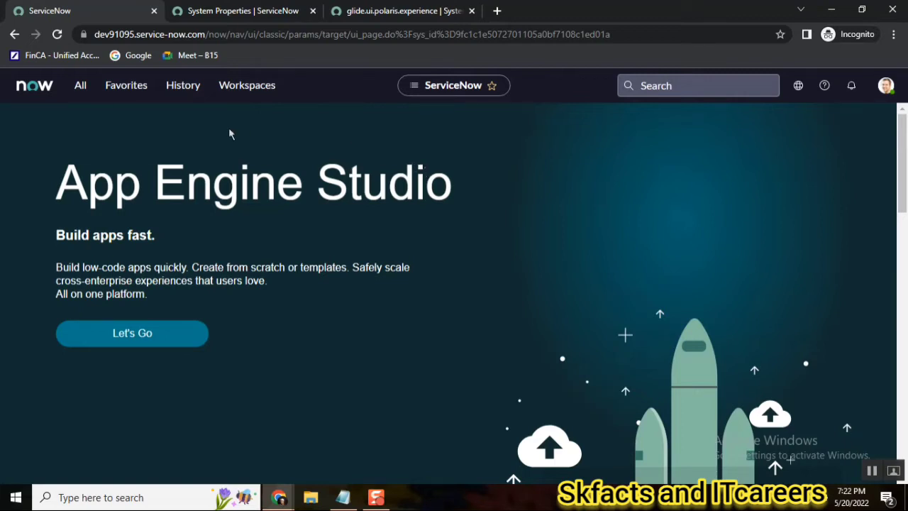
left_click(82, 91)
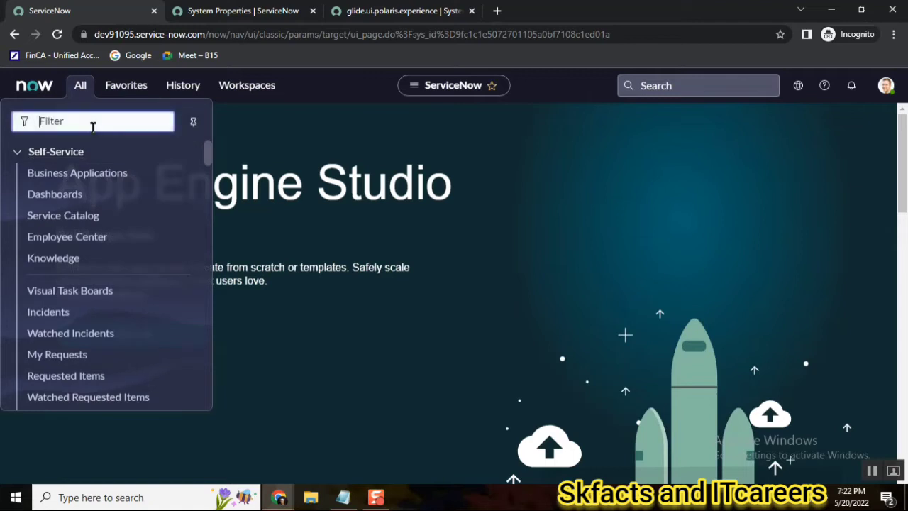
type("users")
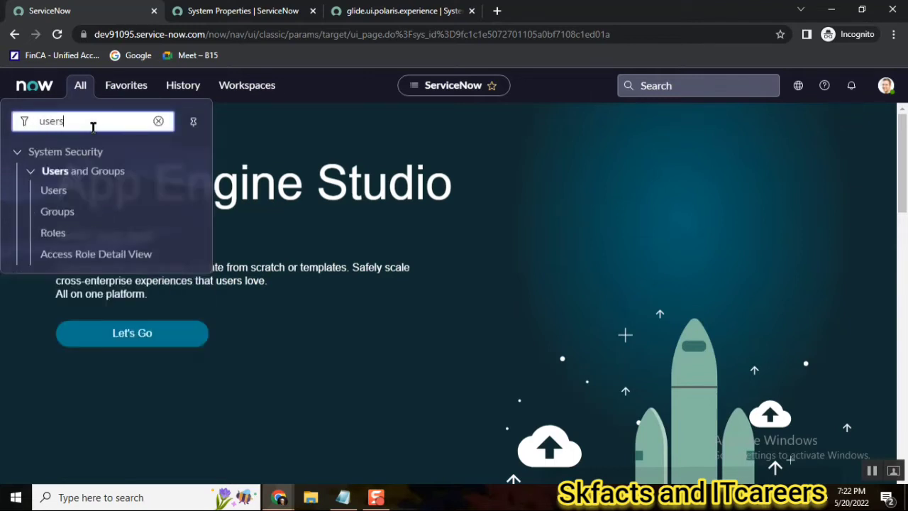
key("BackSpace")
type(" p")
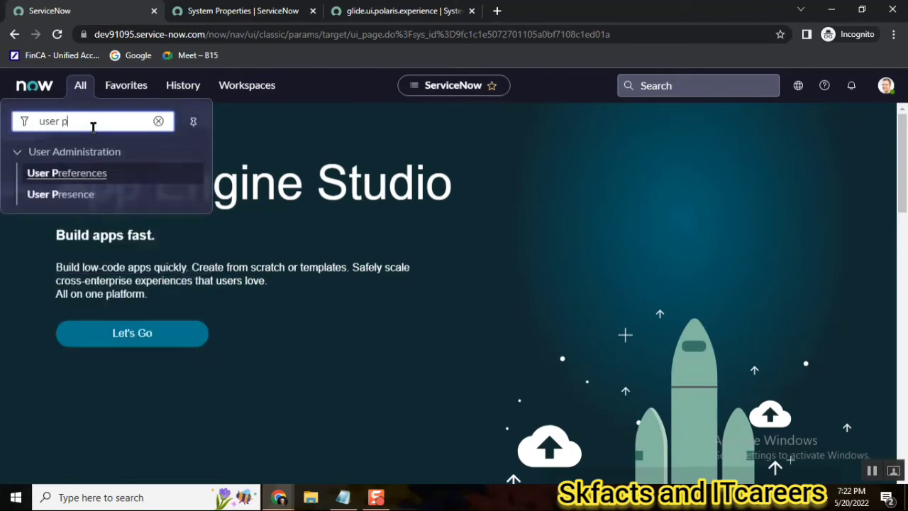
type("roer")
key("BackSpace")
left_click(80, 175)
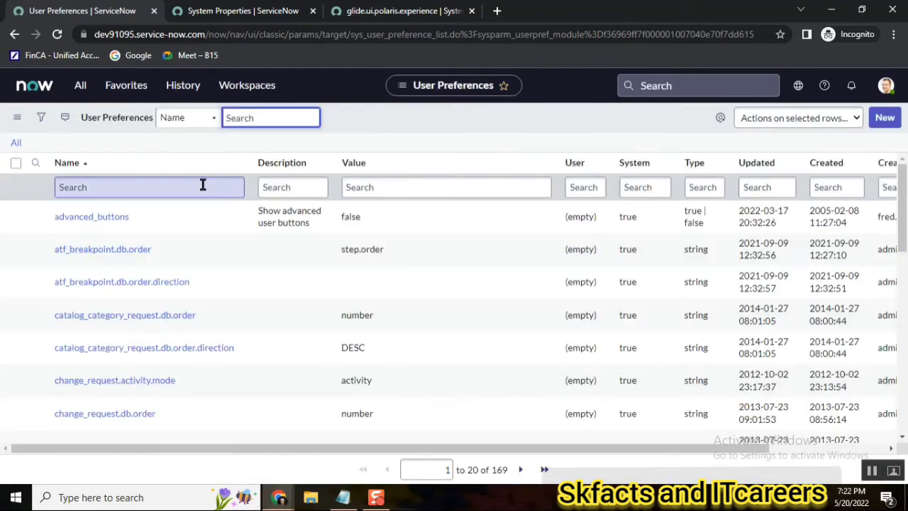
Filter the user preferences by name with *polaris.
left_click(197, 183)
type("*pol")
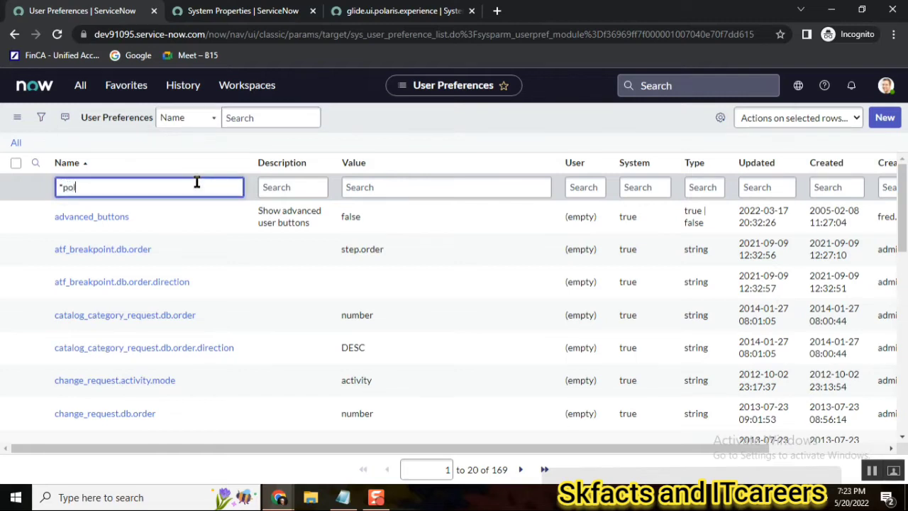
type("aris")
key("Return")
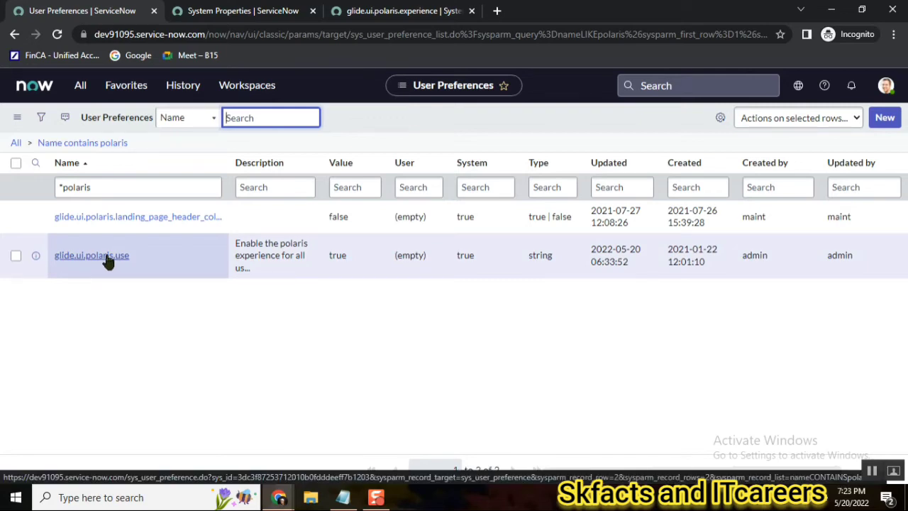
Open the glide.ui.polaris.use preference in a new tab, set its value to false and save the record.
middle_click(107, 262)
left_click(245, 10)
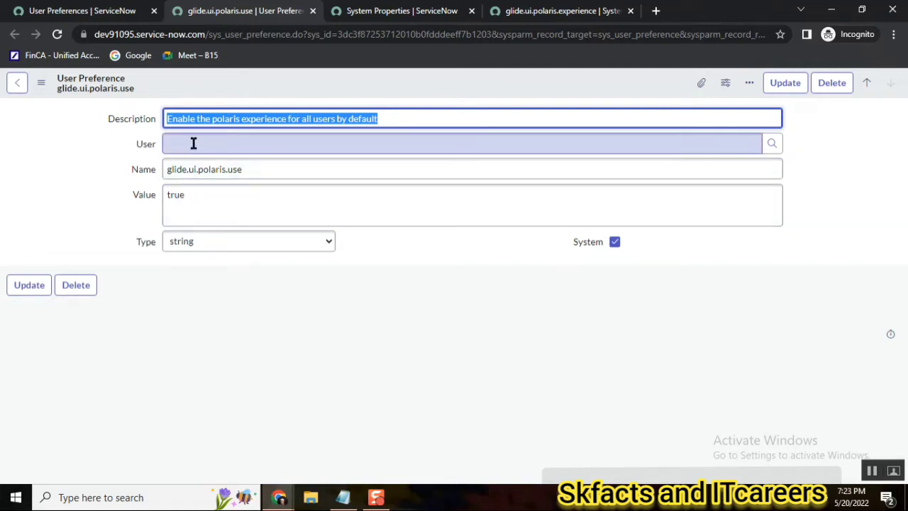
double_click(181, 195)
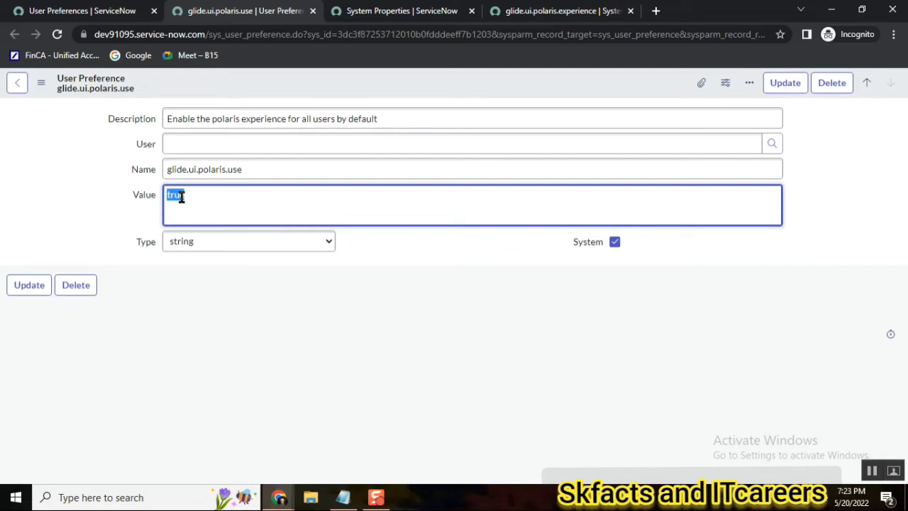
type("false")
right_click(340, 88)
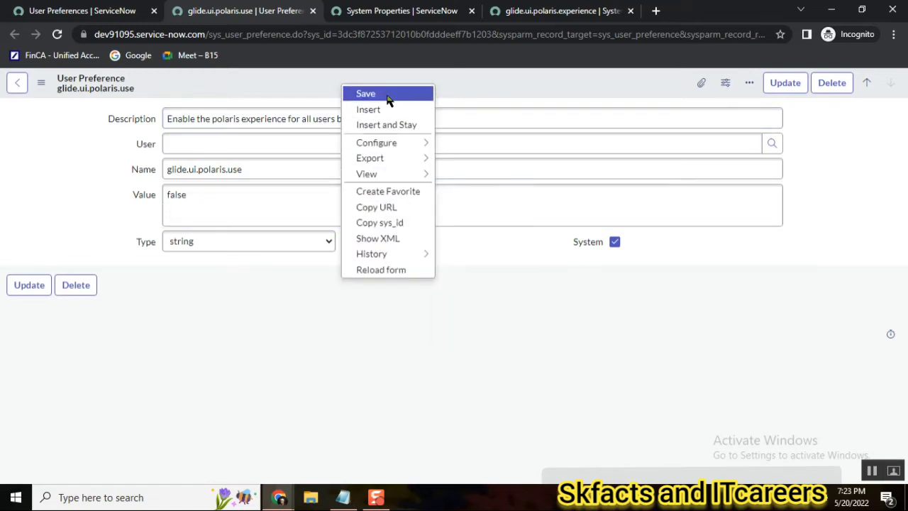
left_click(404, 96)
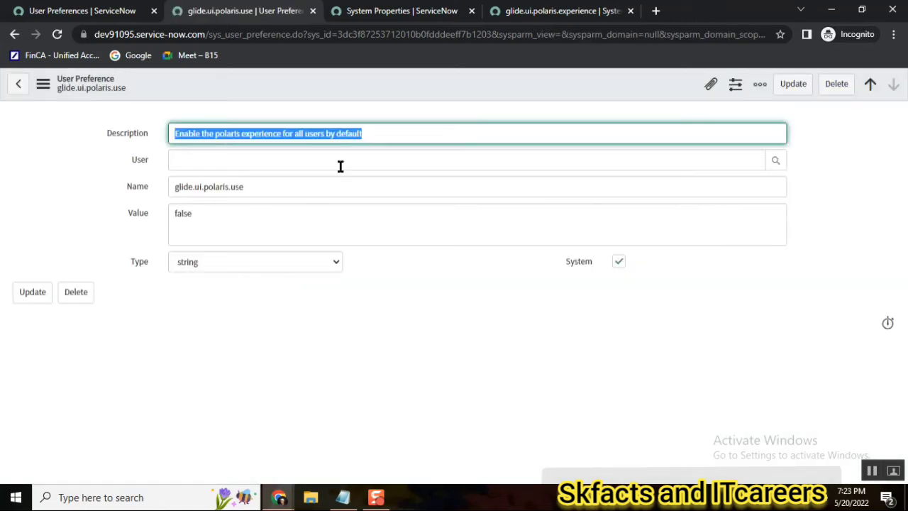
left_click(93, 11)
left_click(211, 35)
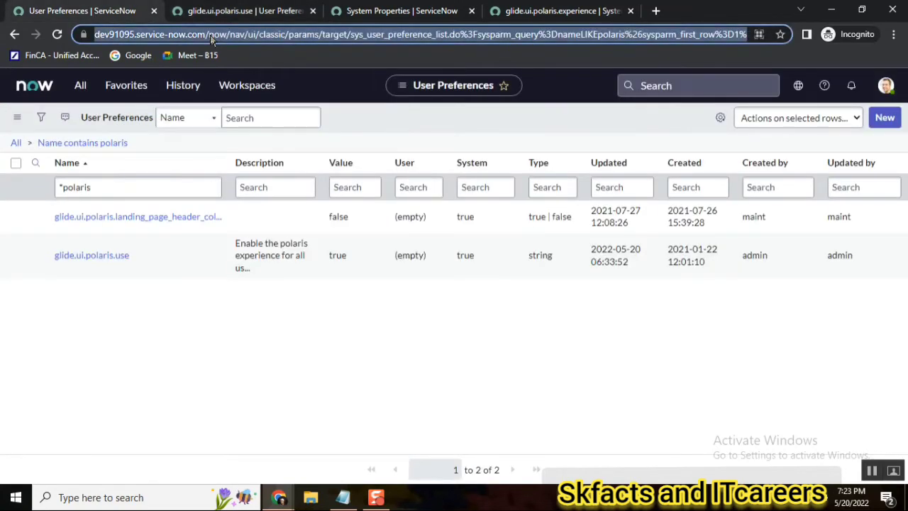
left_click(210, 36)
key("shift+End")
key("BackSpace")
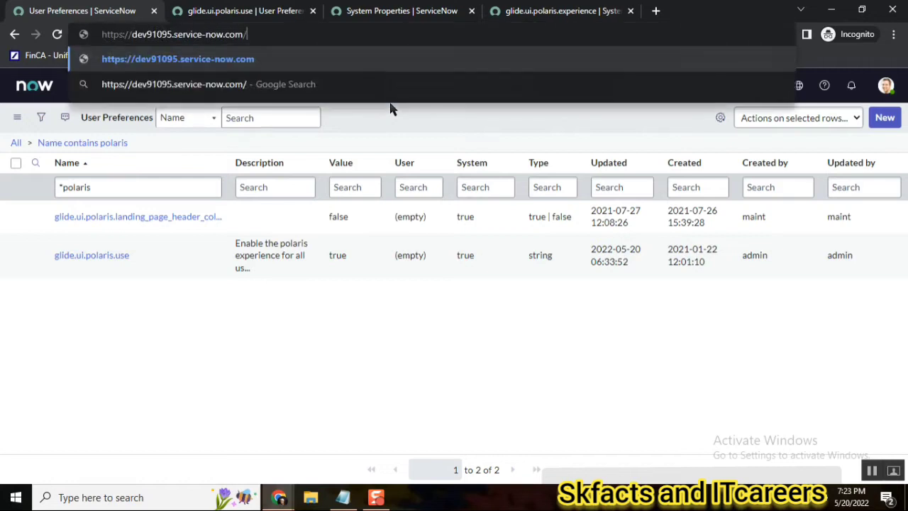
key("Return")
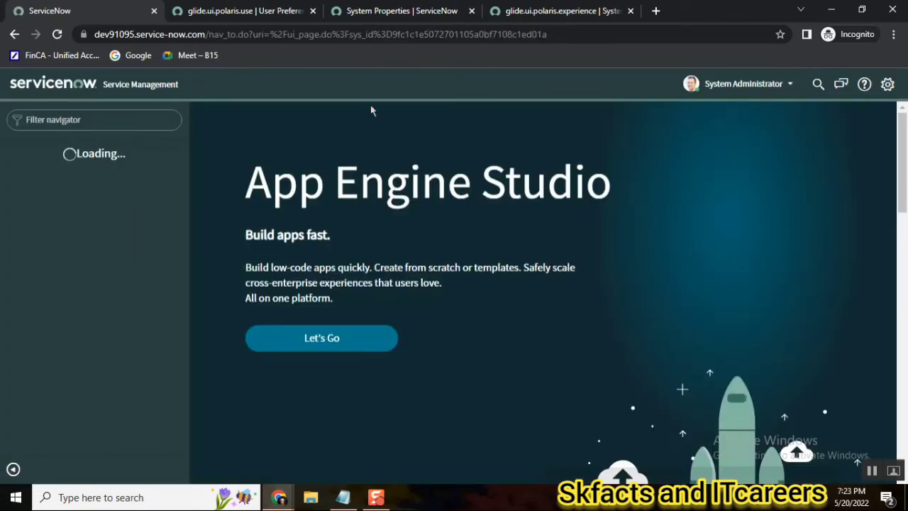
Review the value and description of the glide.ui.polaris.use preference record.
left_click(262, 12)
double_click(185, 211)
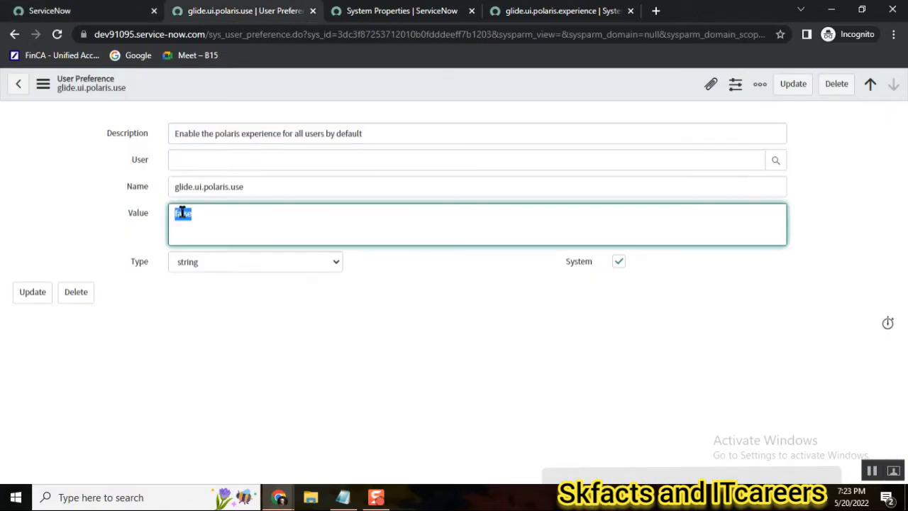
double_click(318, 133)
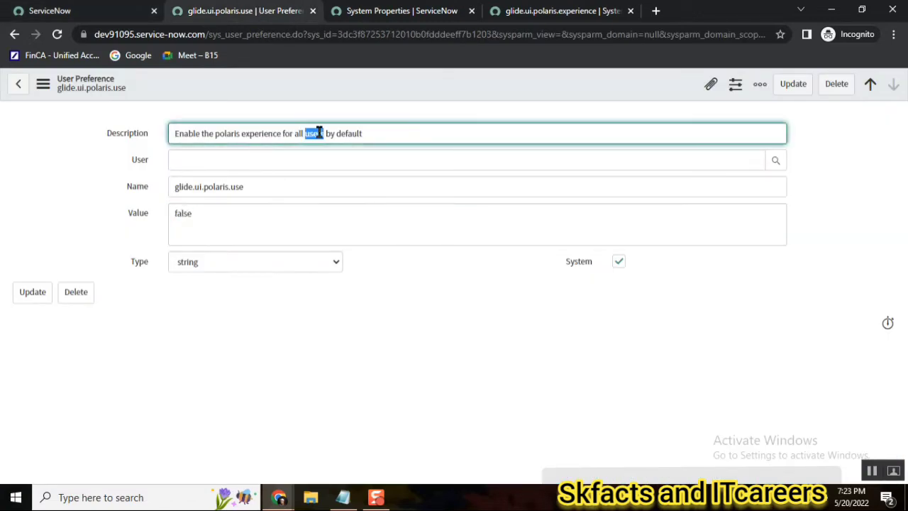
Review the preference's Description and User fields against the instance home page and the note on hiding Polaris view for all users.
double_click(269, 133)
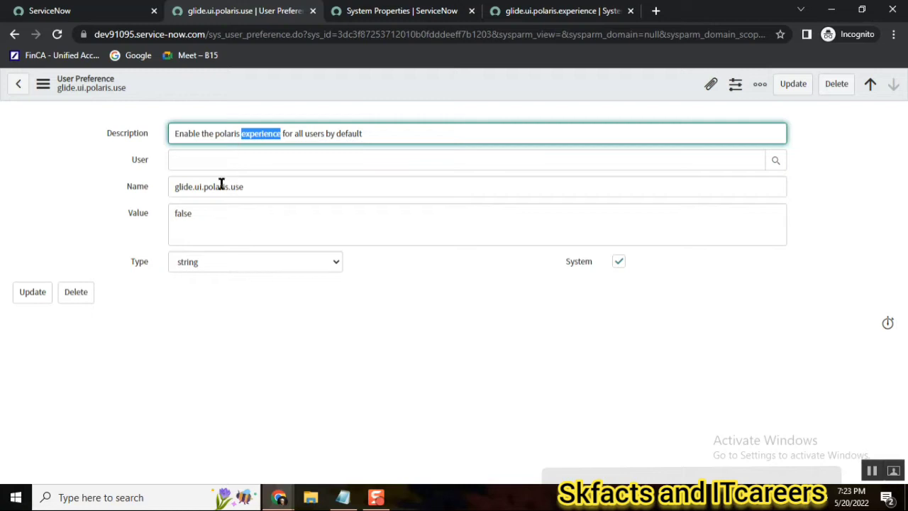
left_click(100, 13)
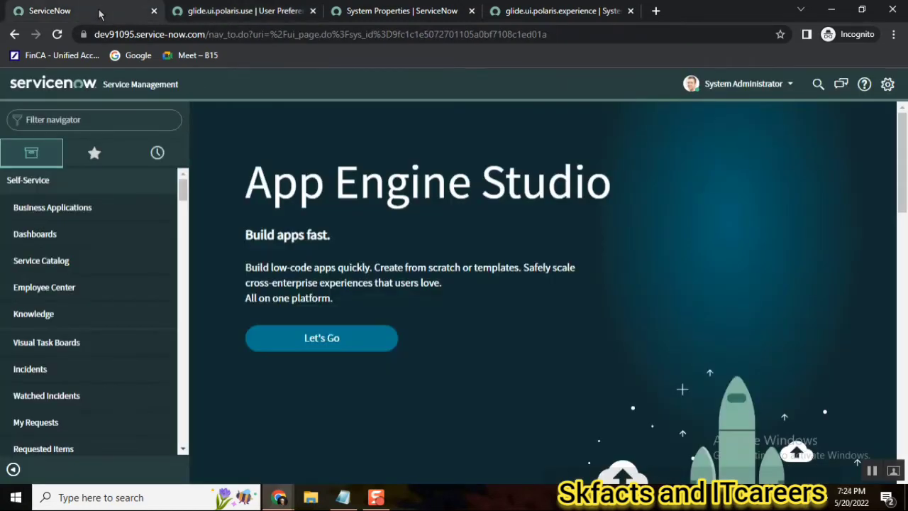
left_click(552, 16)
left_click(263, 16)
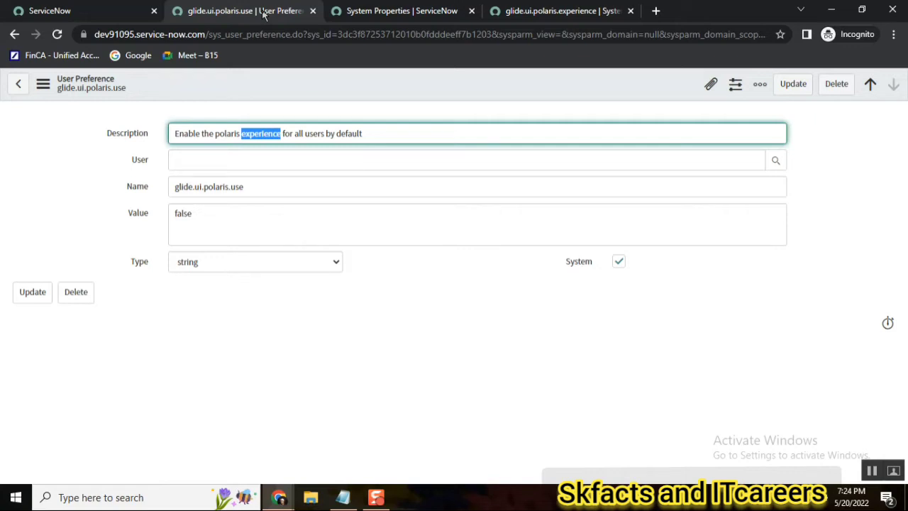
left_click(346, 497)
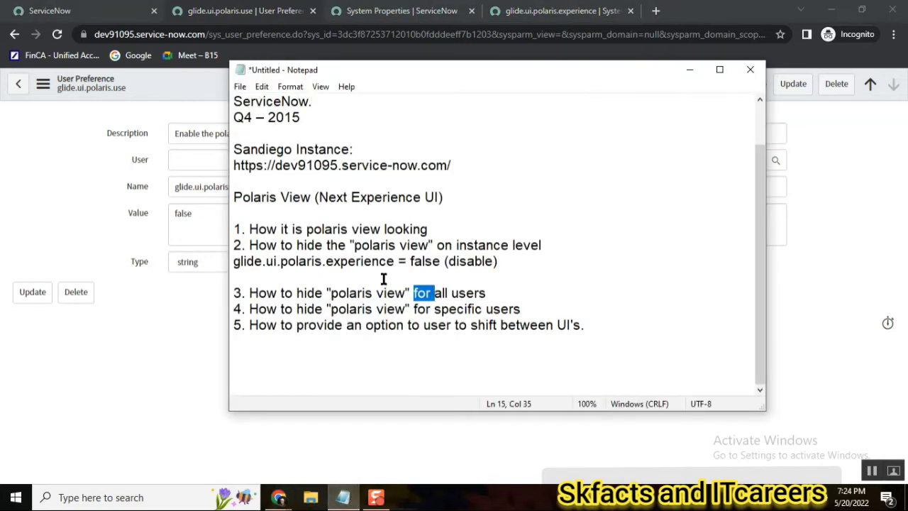
left_click(511, 293)
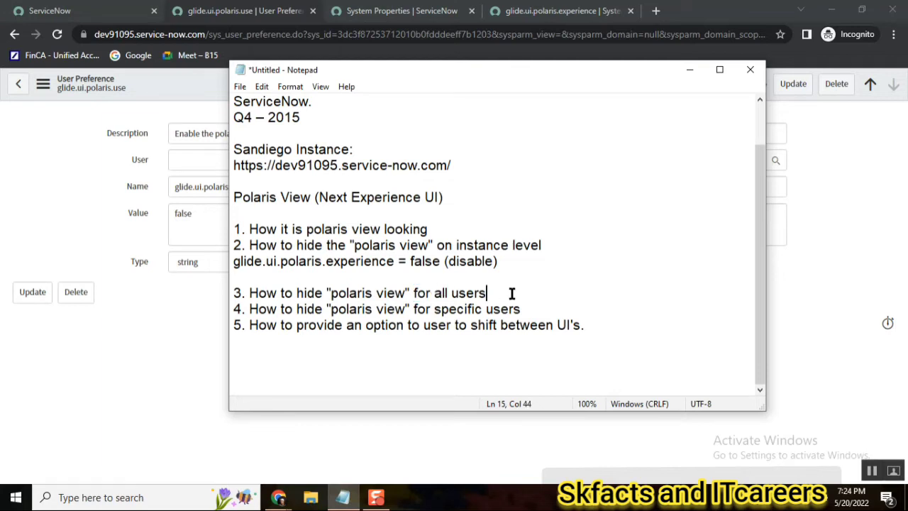
key("alt+Tab")
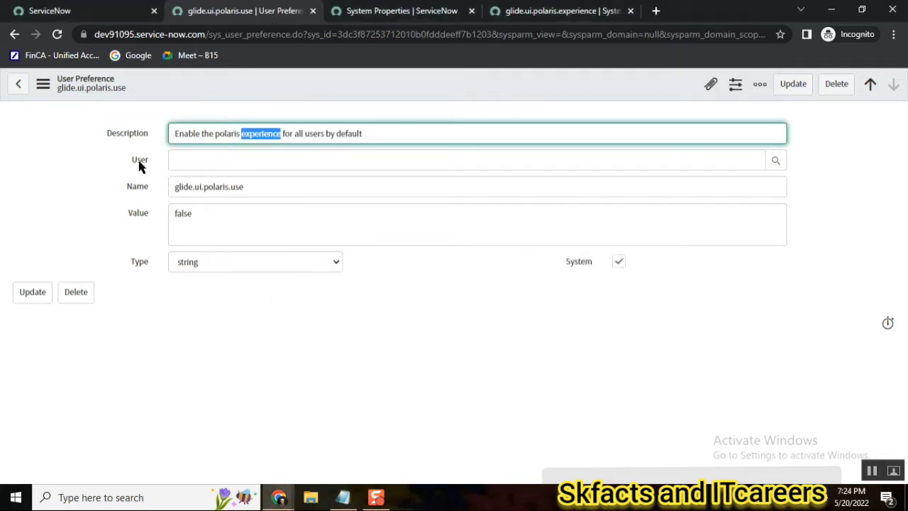
left_click(149, 165)
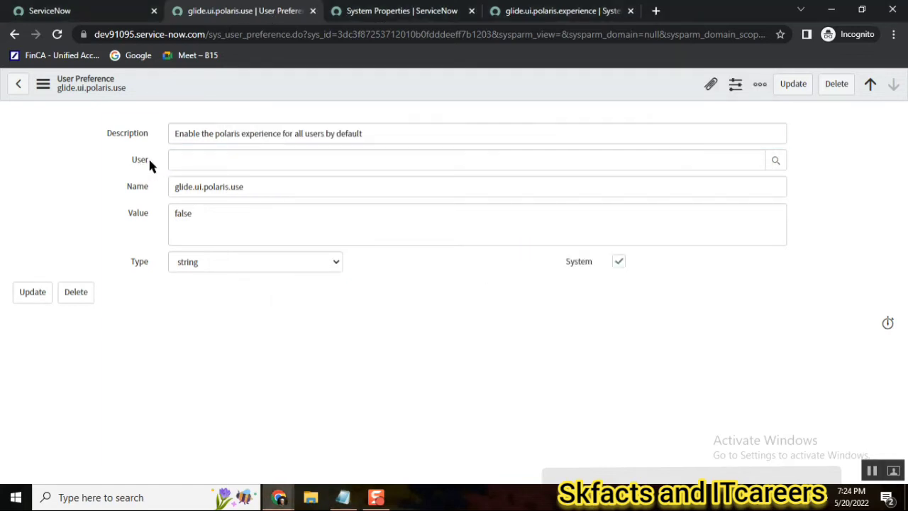
left_click(267, 163)
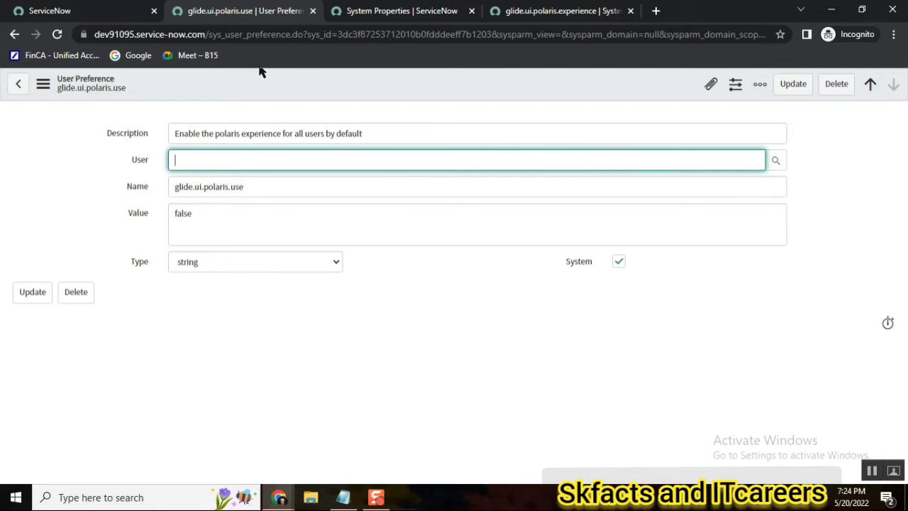
Set the value of the glide.ui.polaris.use preference to true and save the record.
left_click(217, 218)
left_click(92, 15)
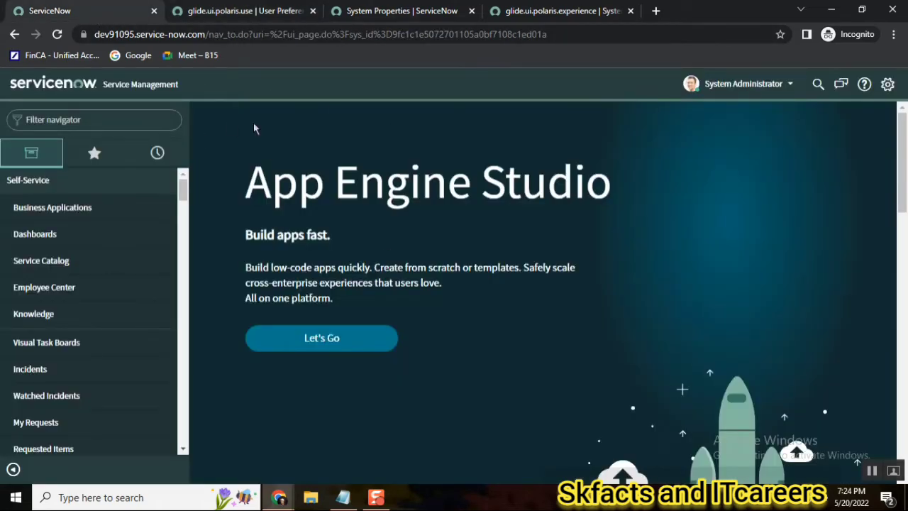
left_click(248, 16)
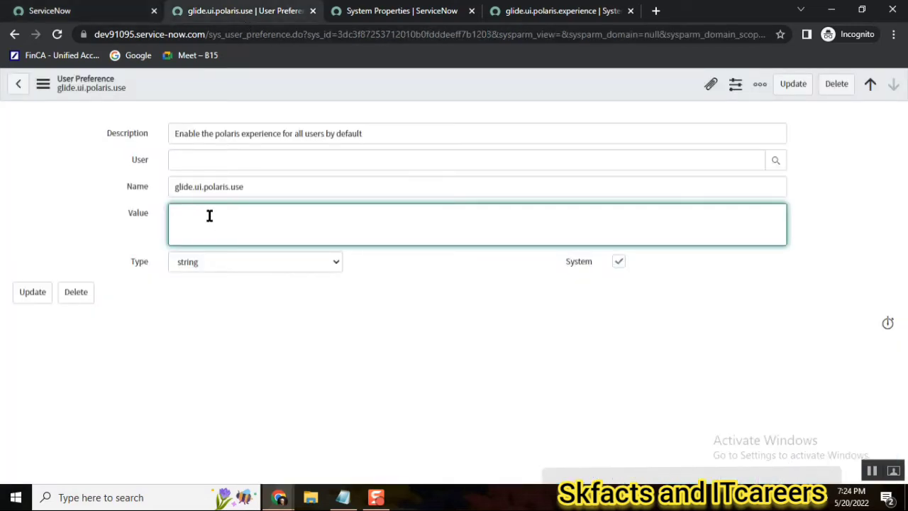
right_click(333, 86)
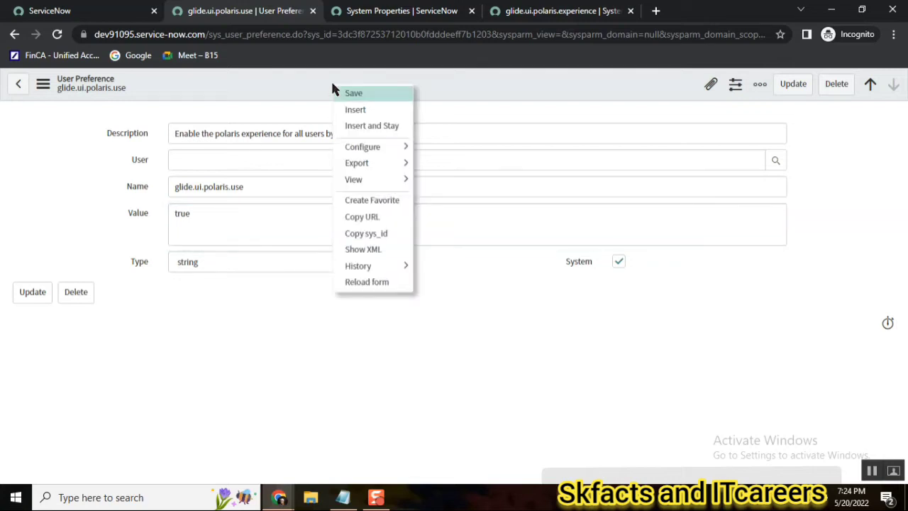
left_click(374, 100)
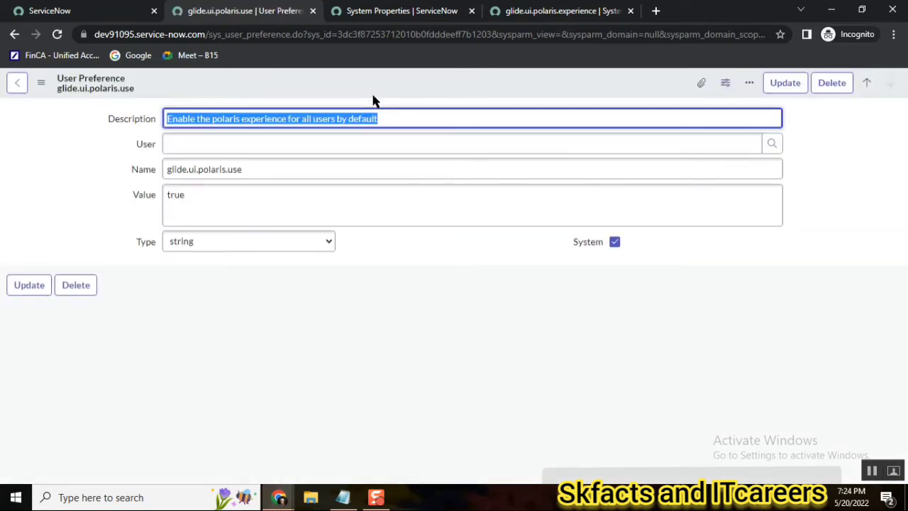
Reload the instance home page in its own tab to check the interface.
left_click(108, 12)
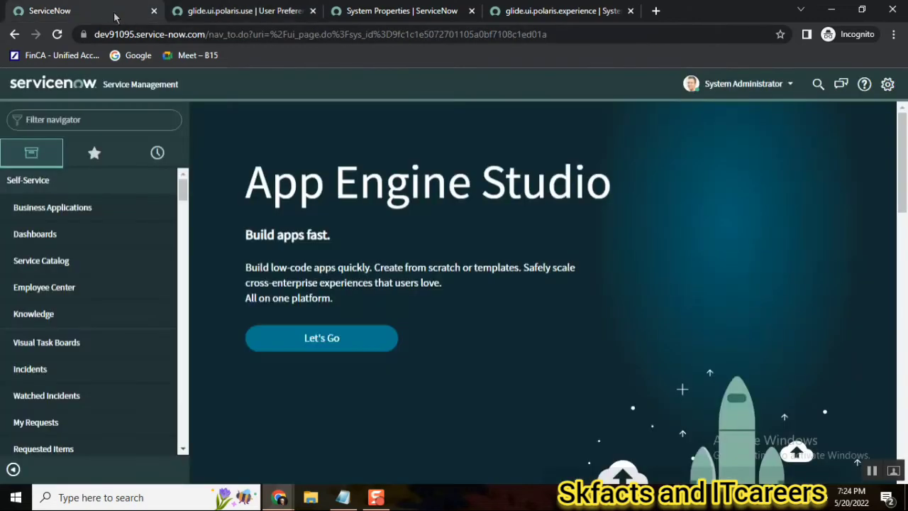
left_click(238, 38)
key("Return")
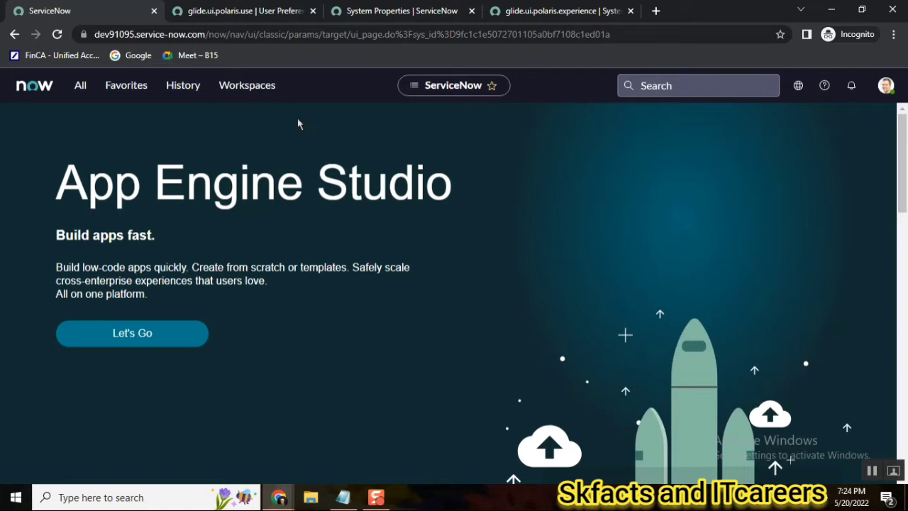
Copy the preference name glide.ui.polaris.use from the record into a new line under item 3 of the Notepad notes.
left_click(343, 497)
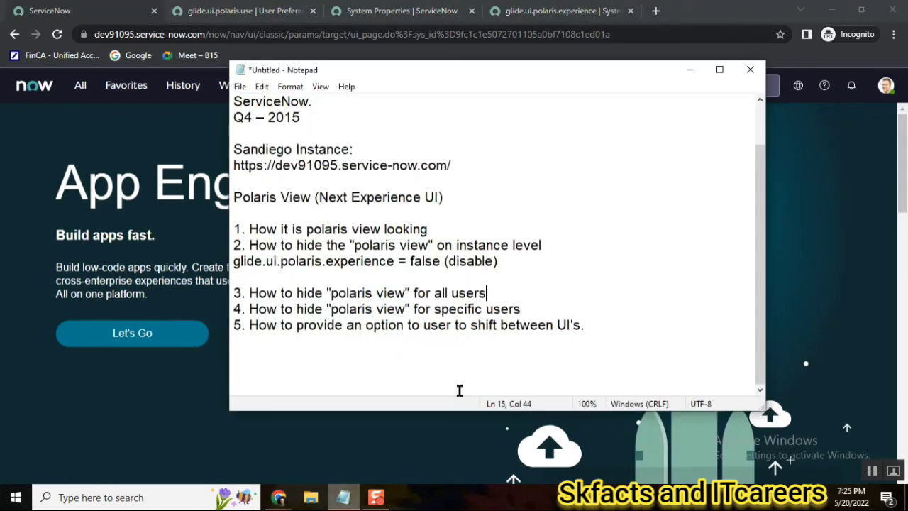
left_click(349, 293)
left_click(488, 293)
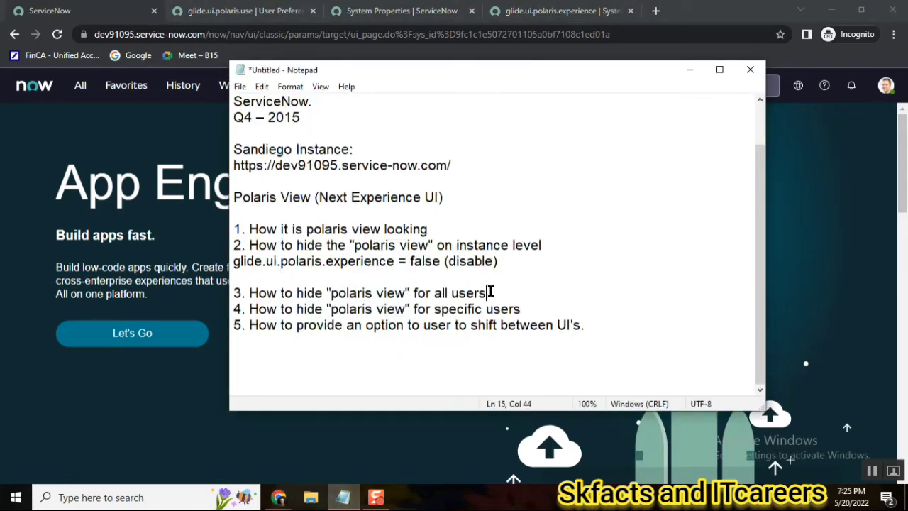
key("Return")
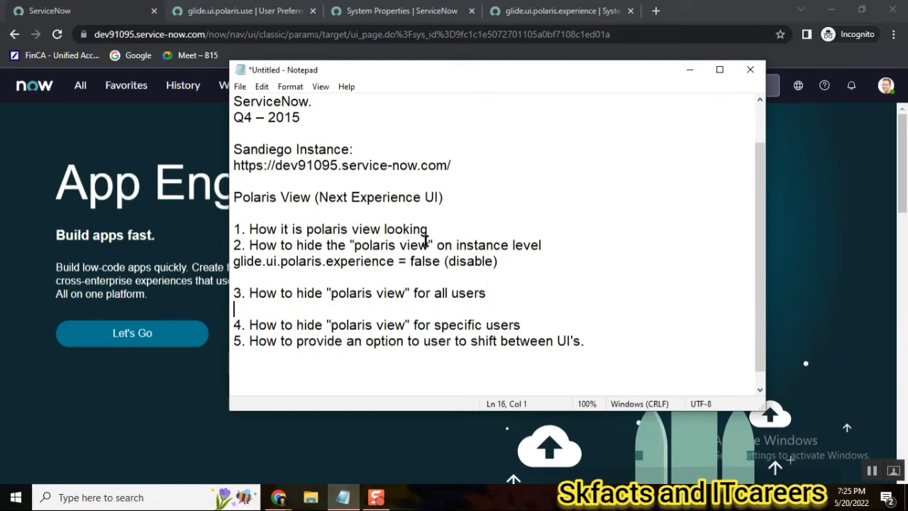
left_click(259, 11)
left_click(253, 171)
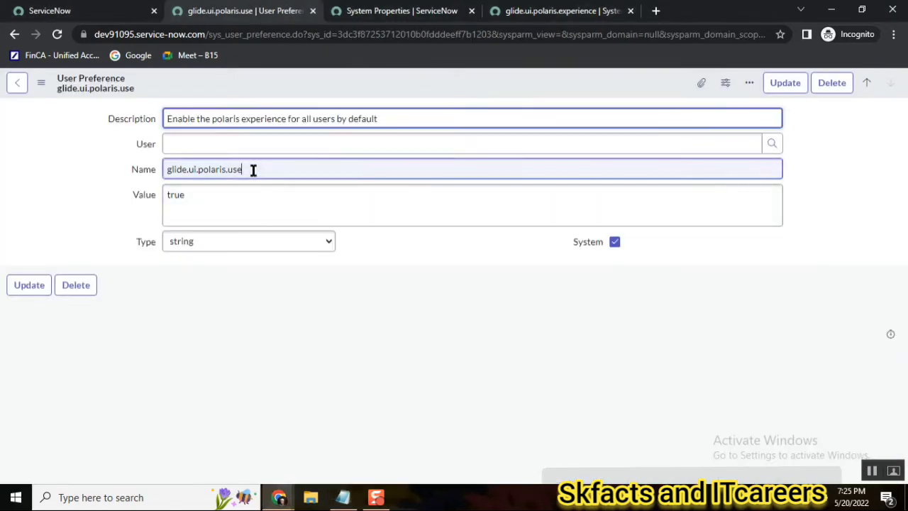
left_click_drag(253, 170, 149, 170)
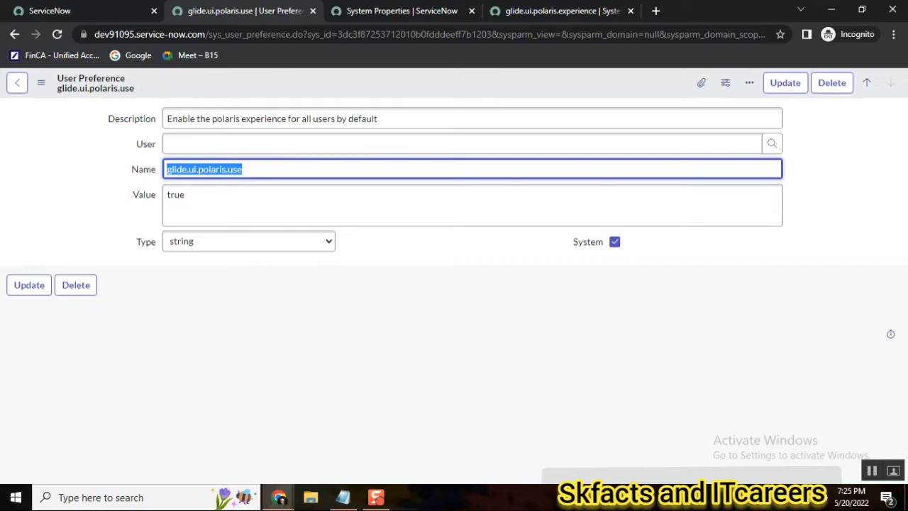
key("ctrl+c")
left_click(342, 497)
key("ctrl+v")
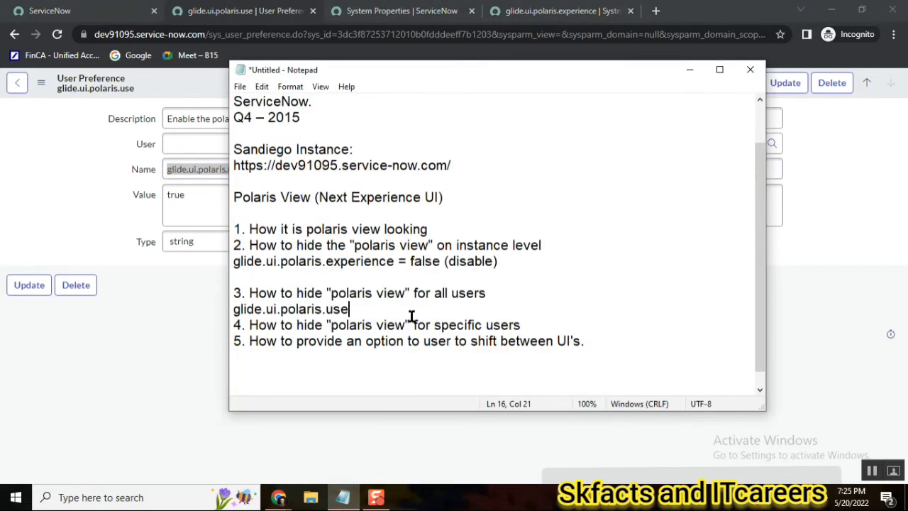
Complete the glide.ui.polaris.use note with "= false (user preference)" and add a blank line below it.
type("= false (us")
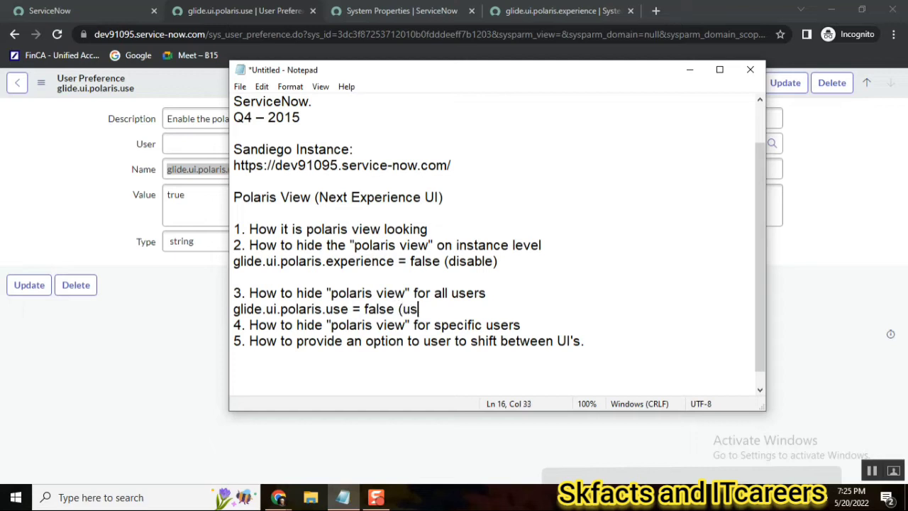
type("er preference")
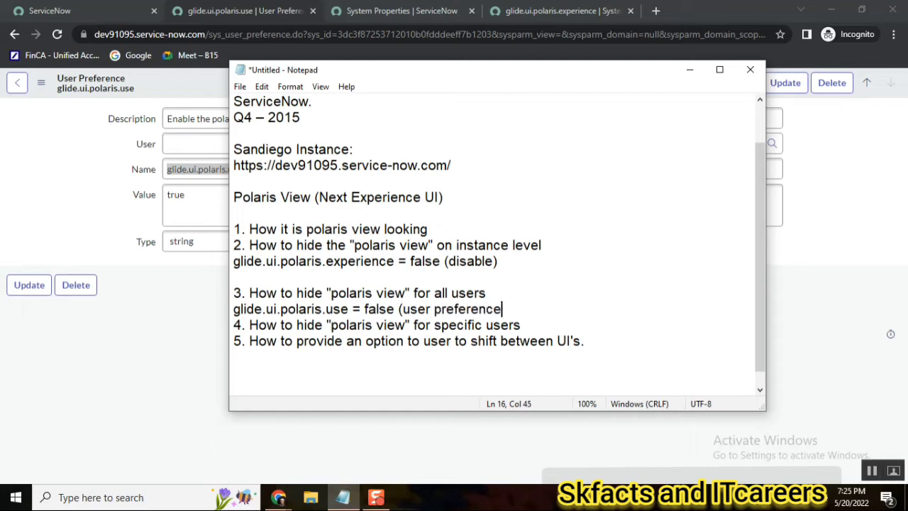
type(")")
key("Return")
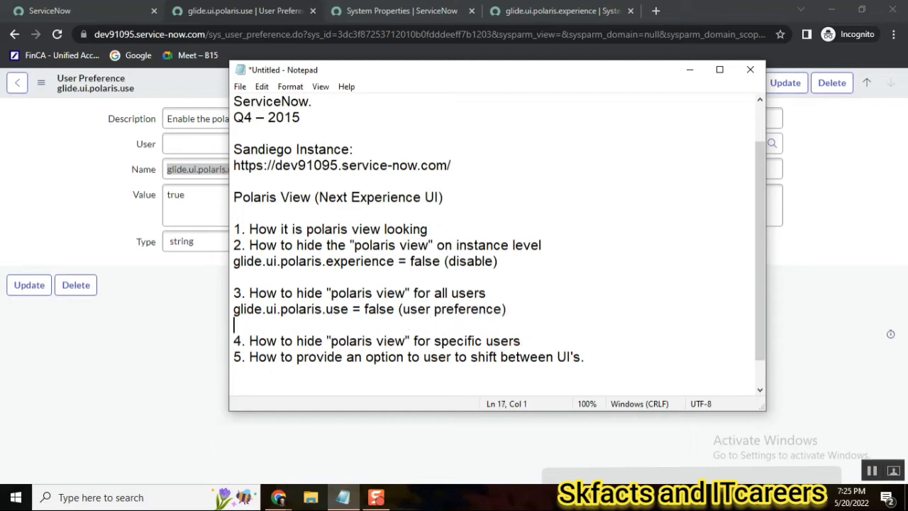
End item 4 of the notes with a period and add two blank lines beneath it.
double_click(261, 293)
double_click(310, 310)
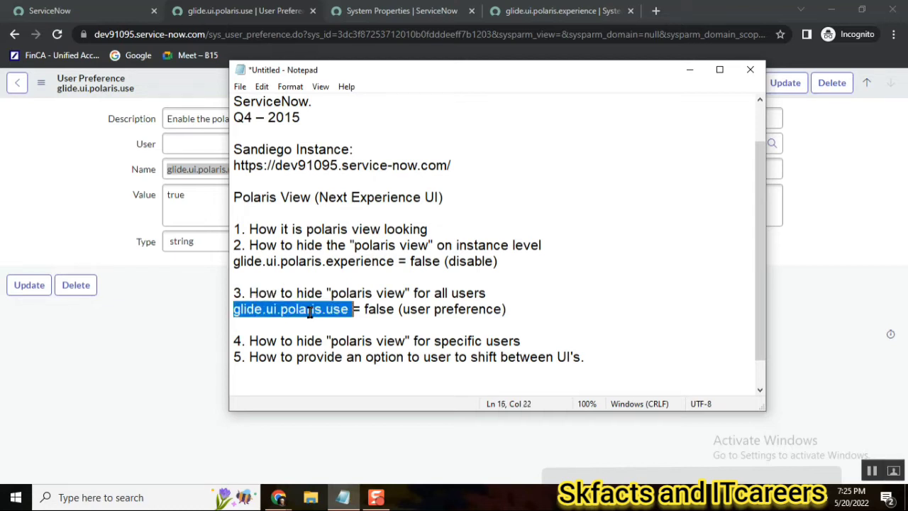
left_click(528, 342)
type(".")
key("Return")
key("Return")
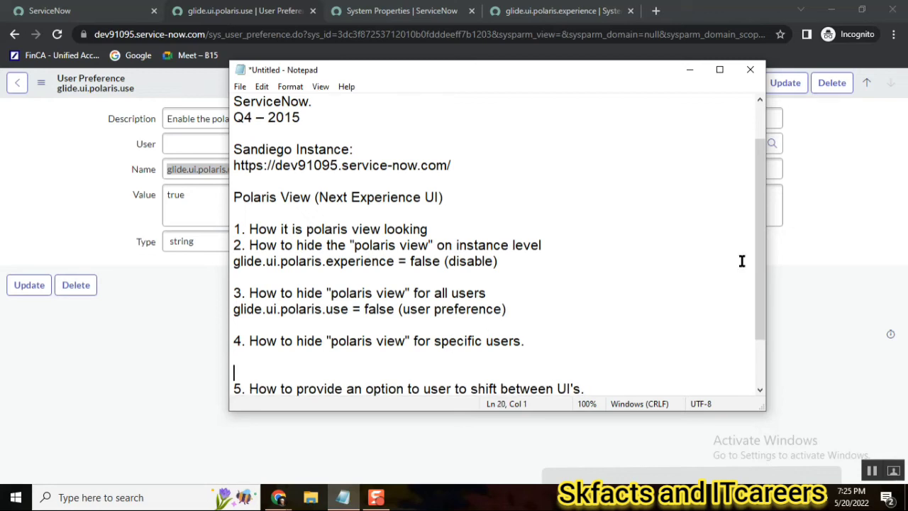
Review the preference record and note item 4 on hiding Polaris view for specific users.
left_click(46, 179)
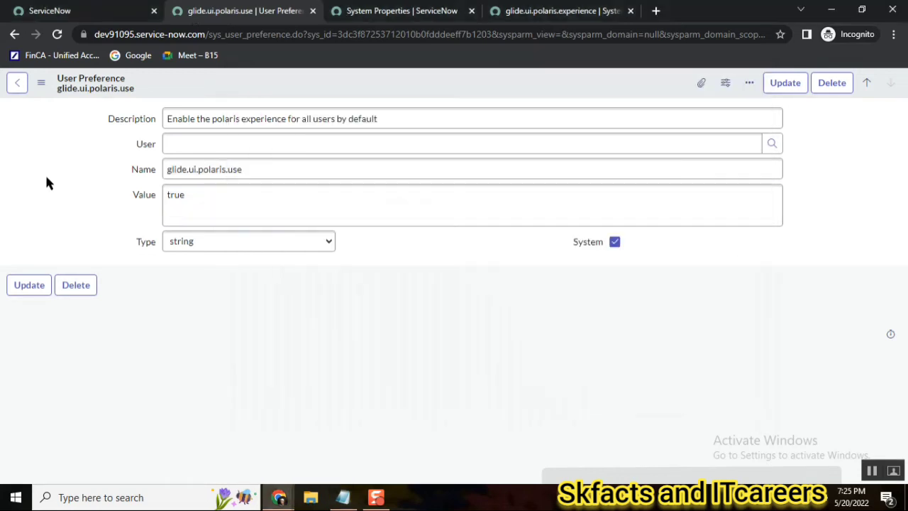
left_click(342, 497)
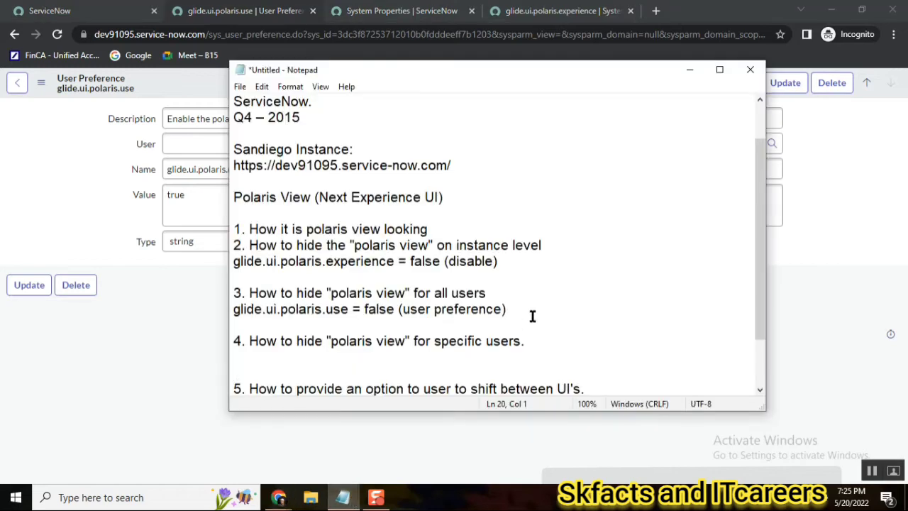
left_click(360, 352)
left_click(361, 343)
double_click(362, 343)
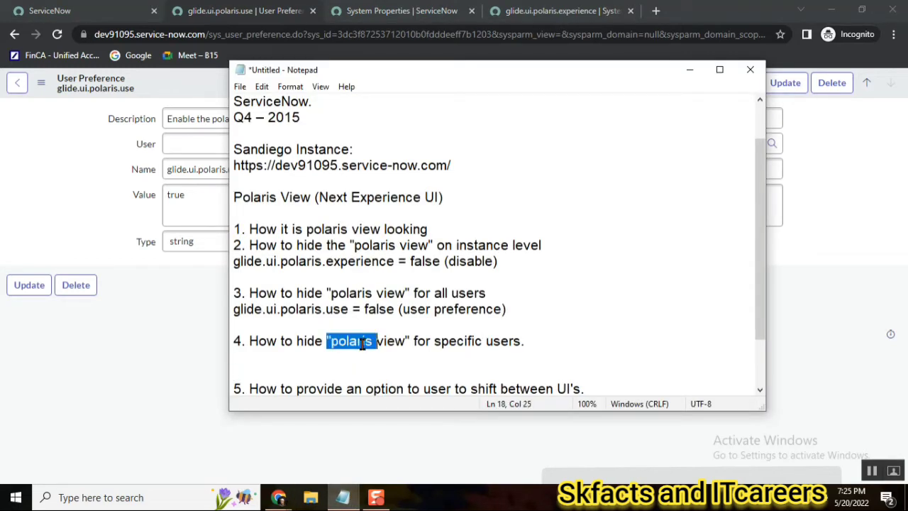
left_click(518, 344)
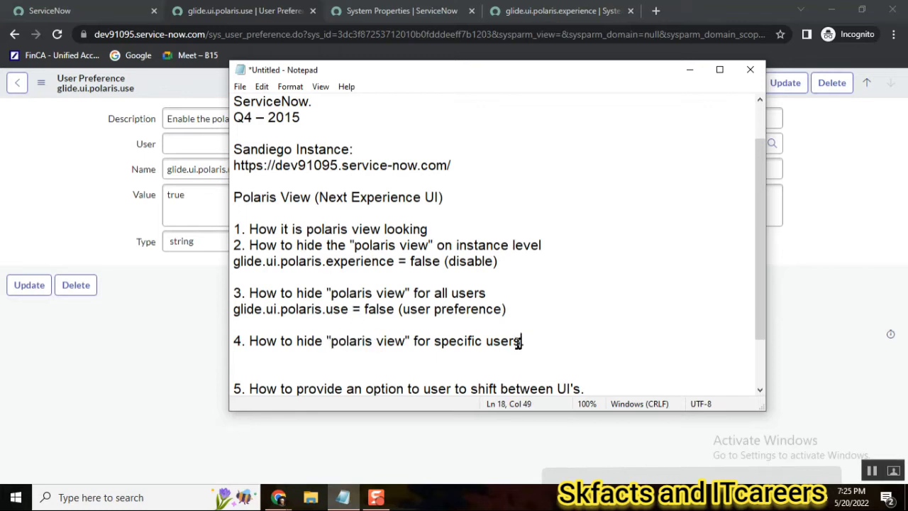
Return to the browser and duplicate the glide.ui.polaris.use preference record with Insert and Stay, keeping the same name.
left_click(85, 125)
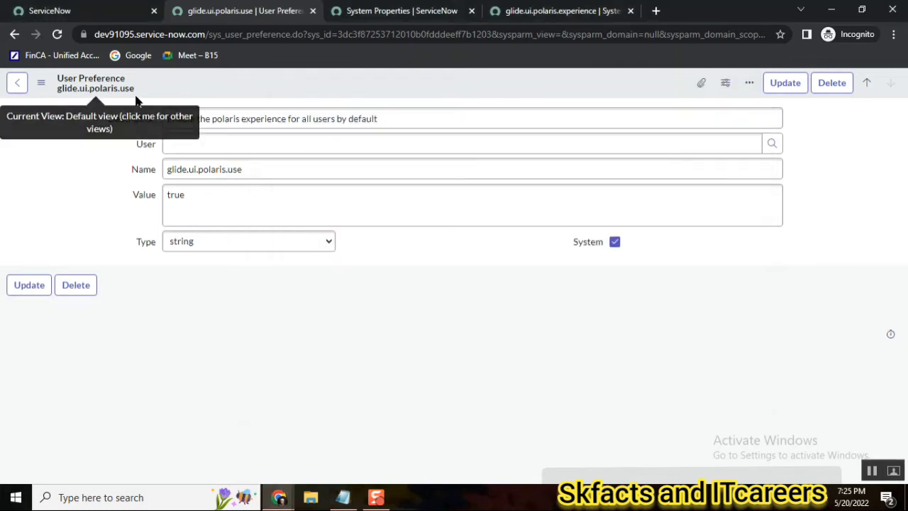
right_click(292, 86)
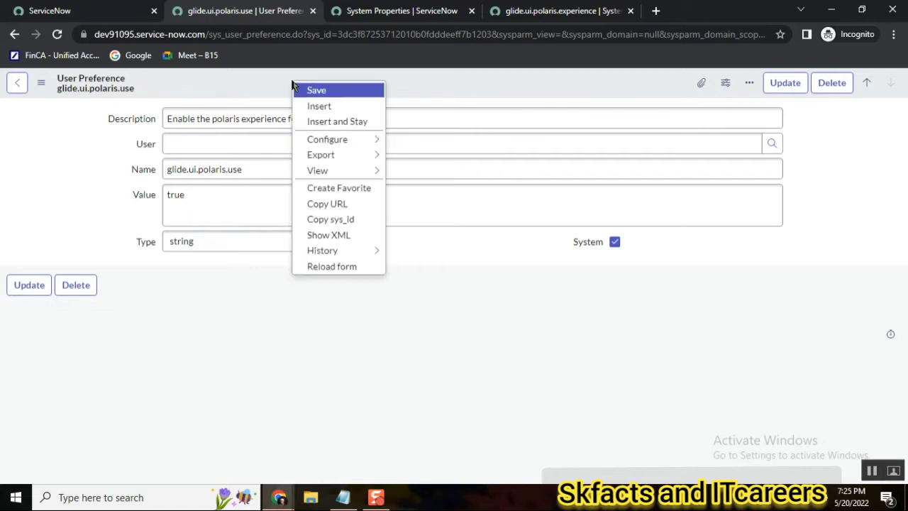
left_click(338, 124)
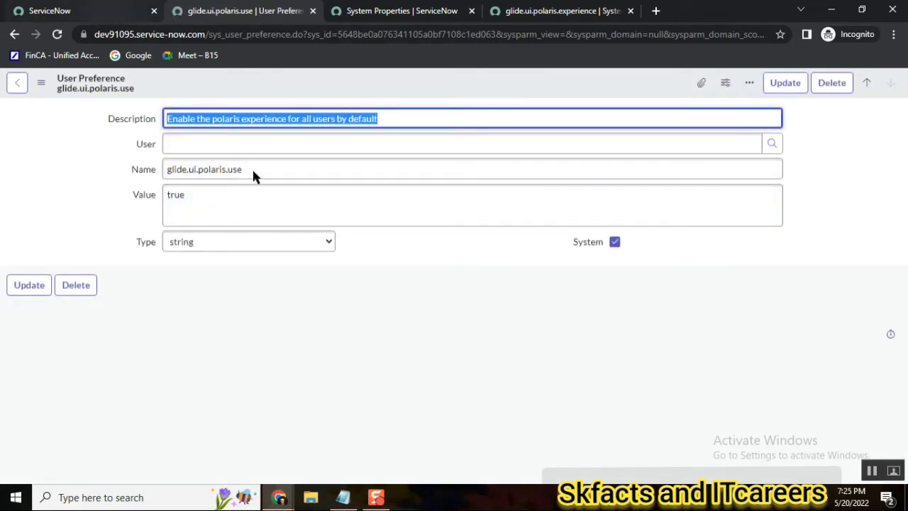
double_click(214, 170)
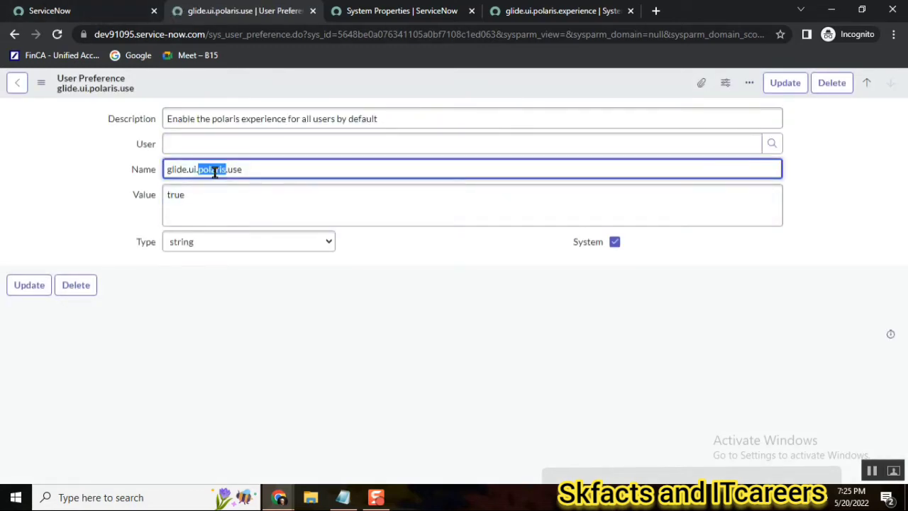
Open the User Preferences list on the ServiceNow home tab and filter the Name column with "*polaris".
left_click(88, 12)
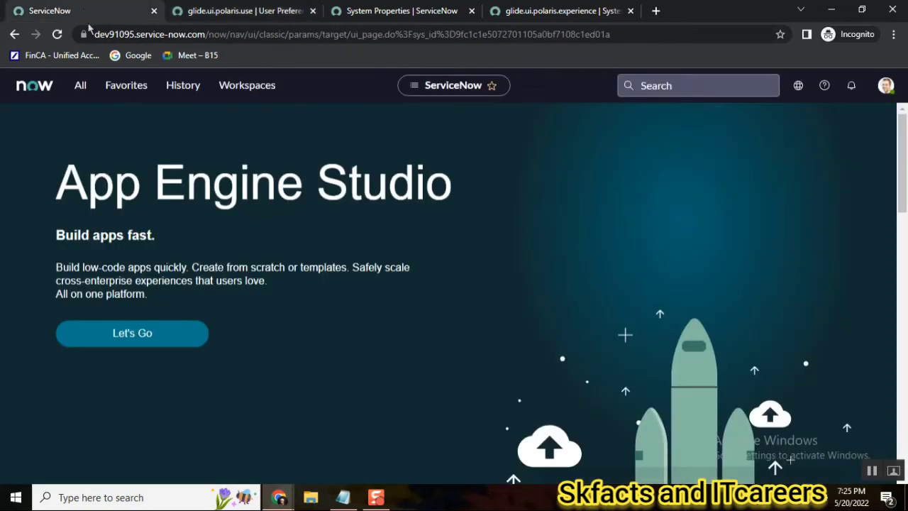
left_click(80, 86)
left_click(102, 121)
type("user")
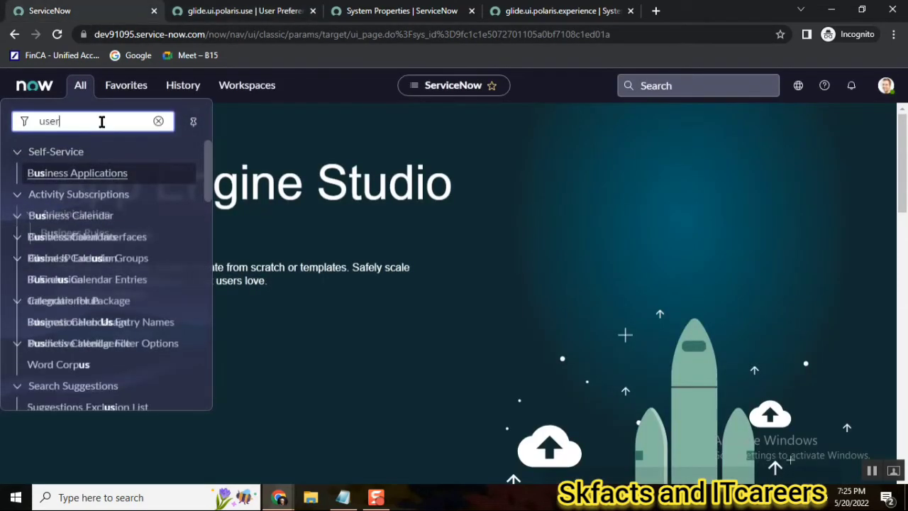
type(" pre")
left_click(85, 183)
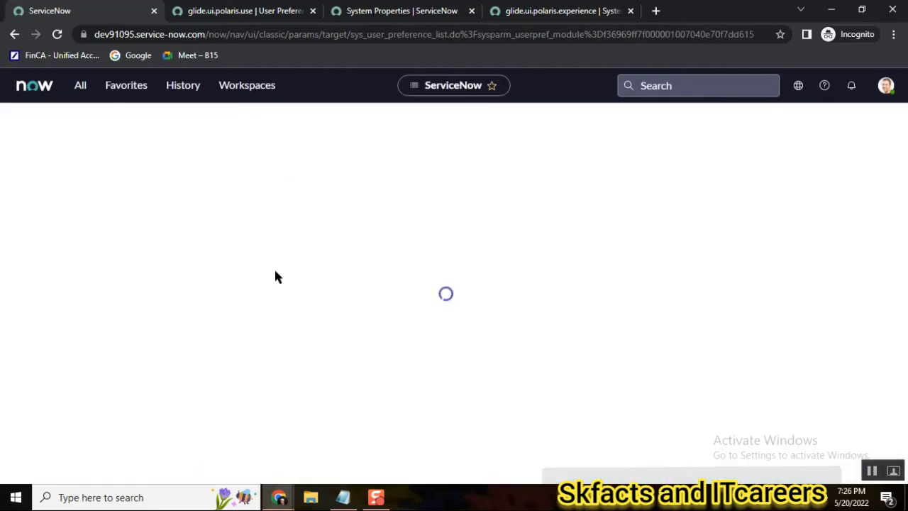
left_click(164, 196)
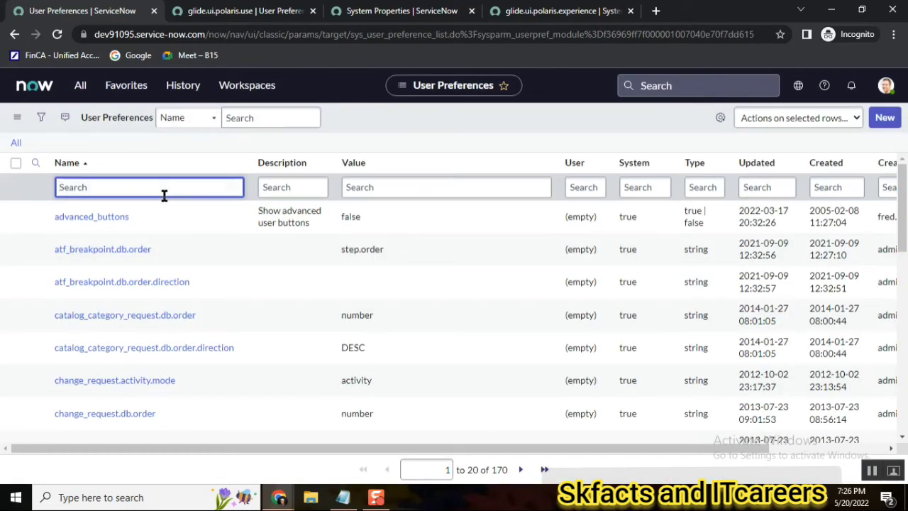
type("*polaris")
key("Return")
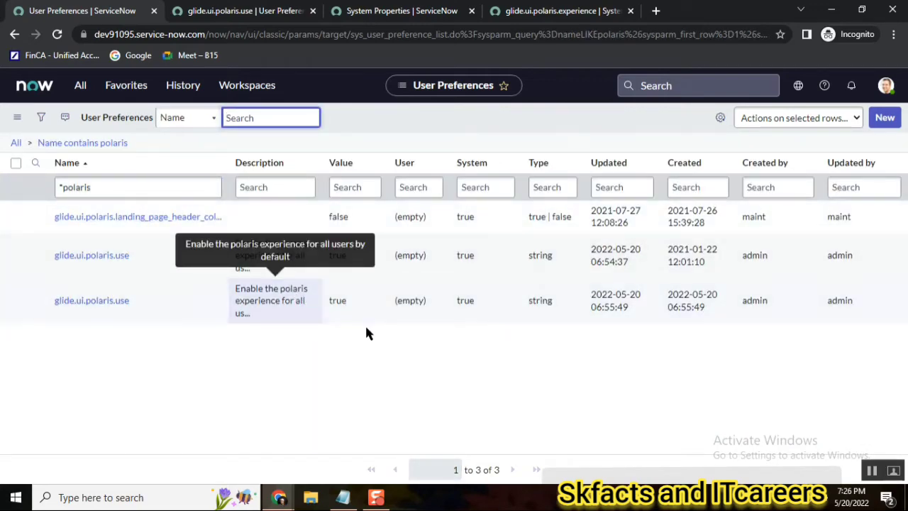
Return to the duplicated glide.ui.polaris.use preference record and set its Value to false.
left_click(254, 12)
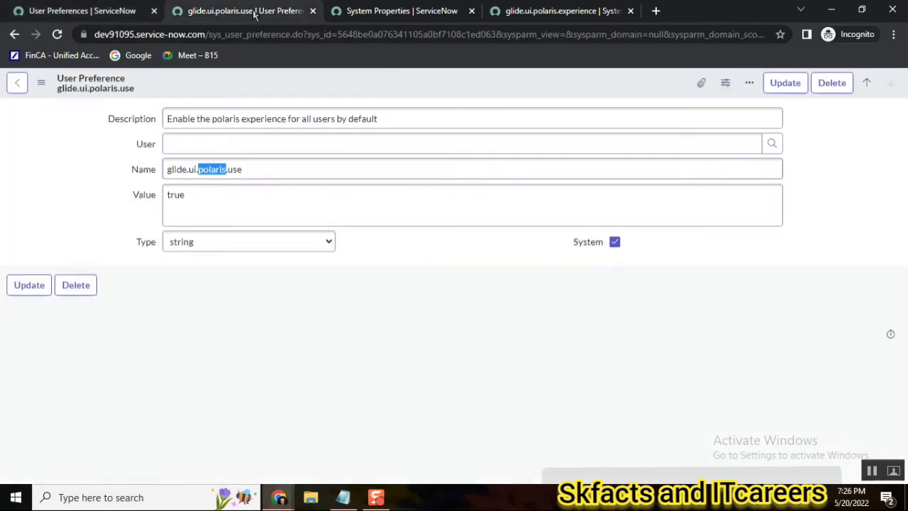
left_click(213, 195)
key("BackSpace")
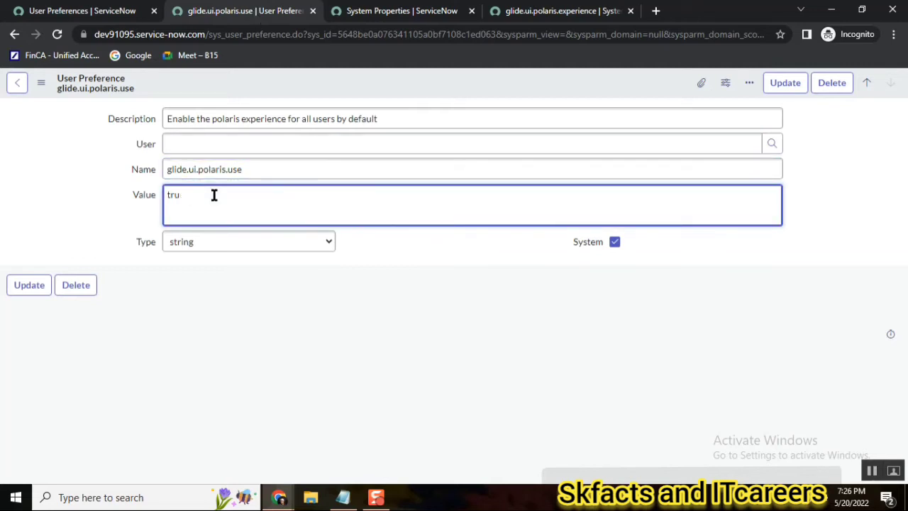
key("BackSpace")
type("false")
Assign the preference to the second user in the User lookup list.
left_click(216, 143)
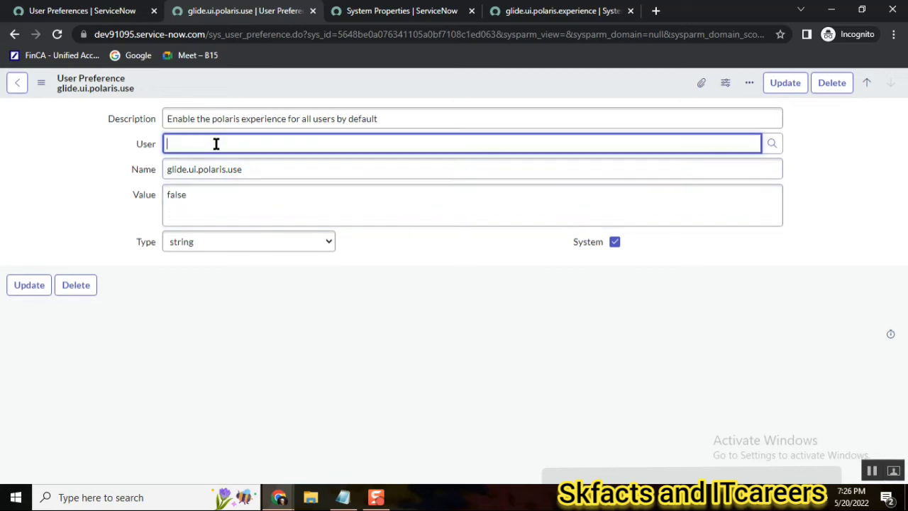
left_click(772, 144)
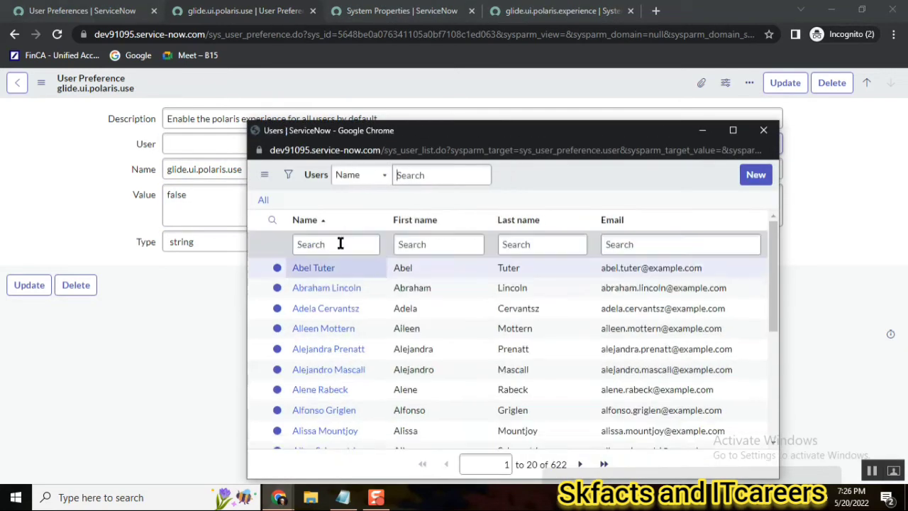
left_click(323, 288)
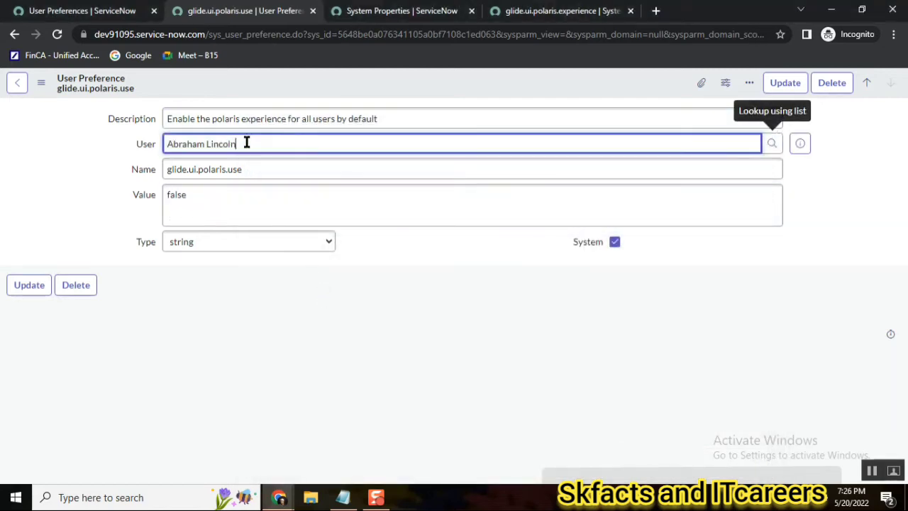
Copy the assigned user's name and paste it into the Notepad notes on a new line below item 4.
left_click_drag(245, 144, 168, 144)
key("ctrl+c")
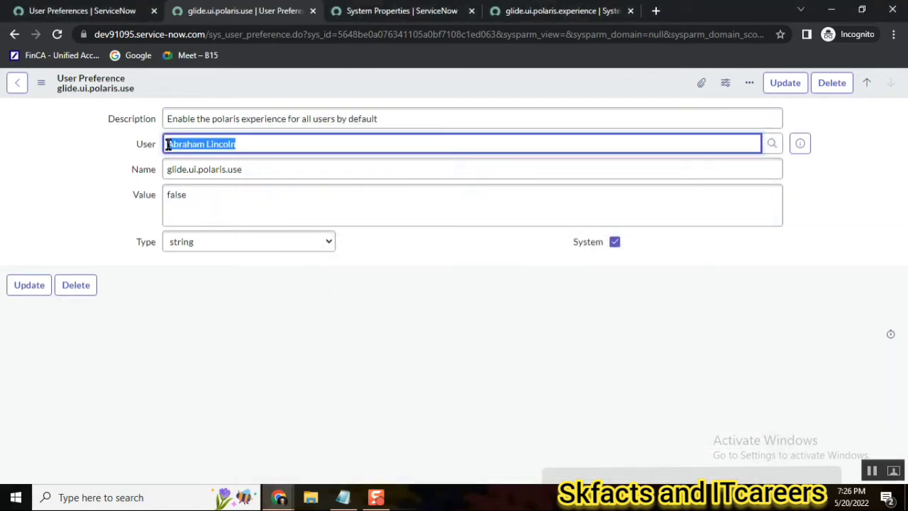
left_click(343, 498)
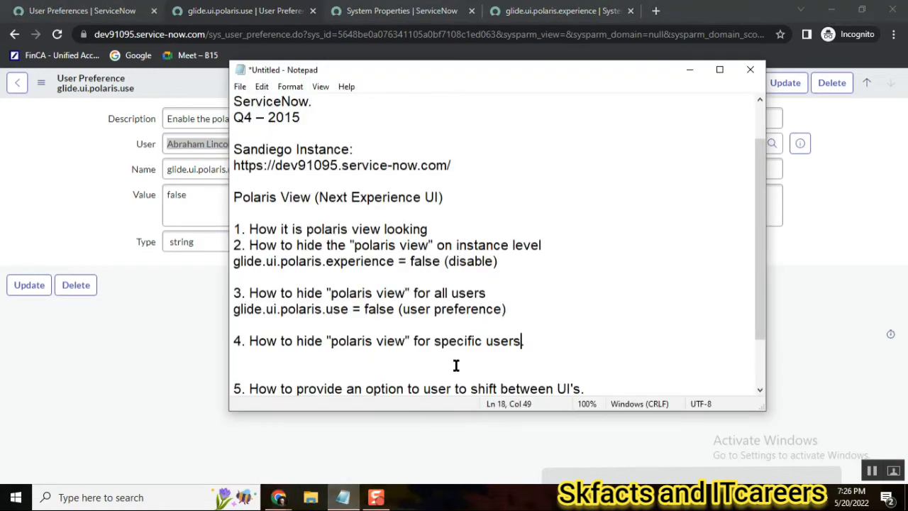
left_click(553, 344)
key("Return")
key("ctrl+v")
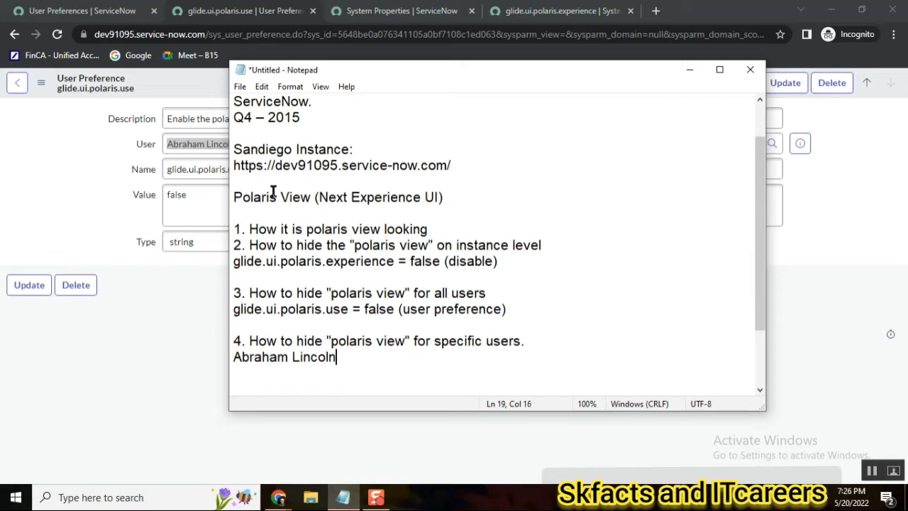
Return to the browser and save the user-specific glide.ui.polaris.use preference record.
left_click(125, 152)
left_click(168, 195)
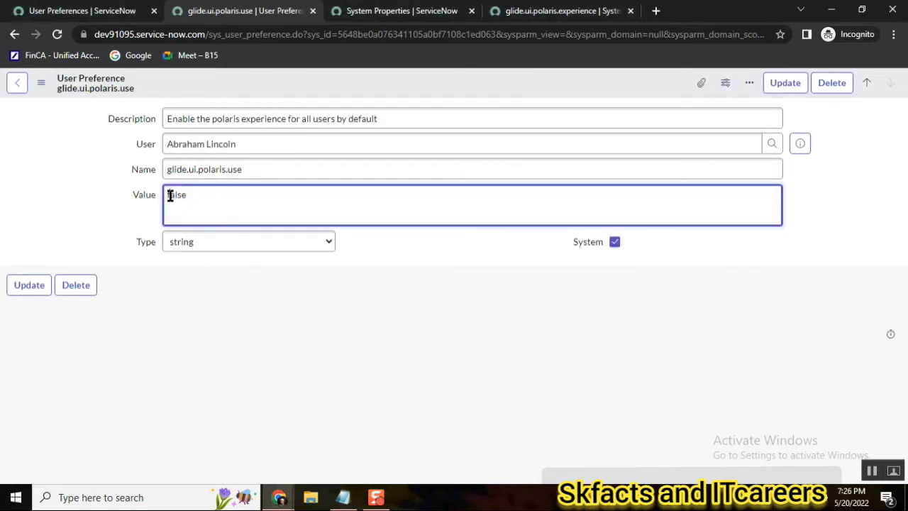
right_click(464, 79)
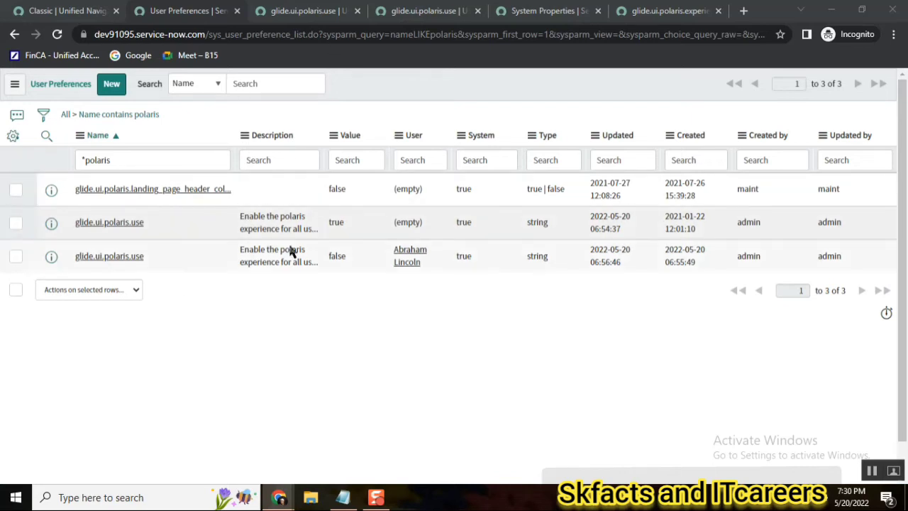
Reopen the user-specific glide.ui.polaris.use record, check its Value, and save the record again.
left_click(418, 16)
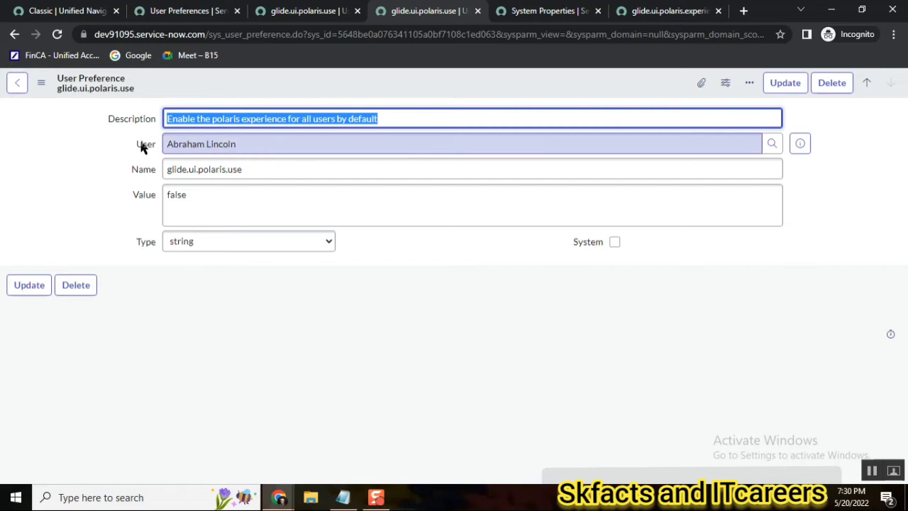
double_click(178, 196)
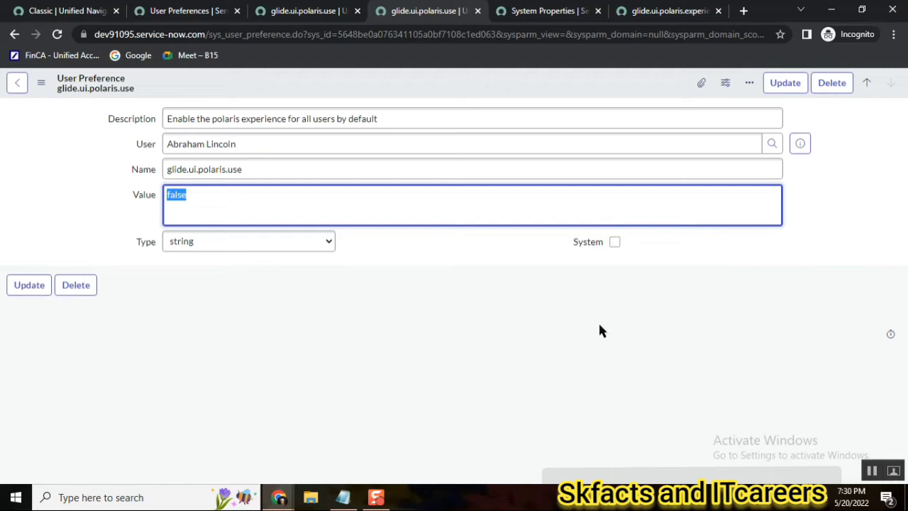
right_click(483, 80)
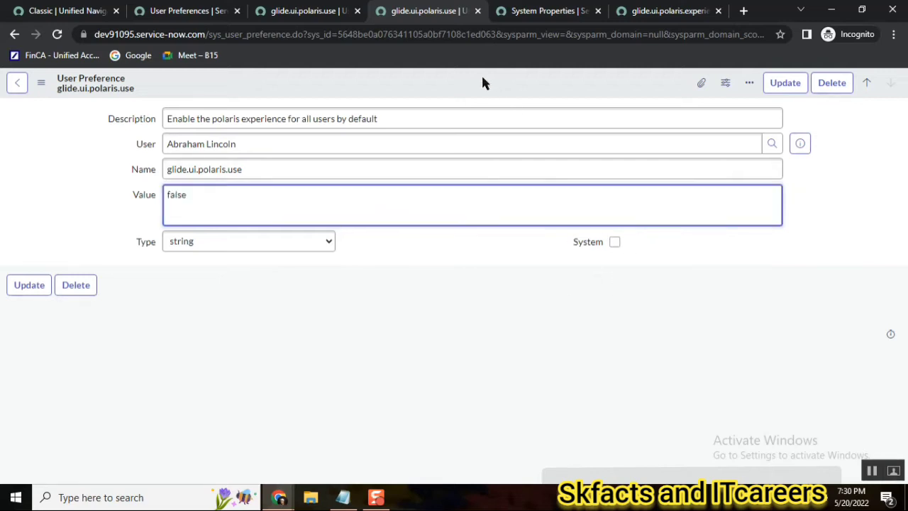
left_click(547, 93)
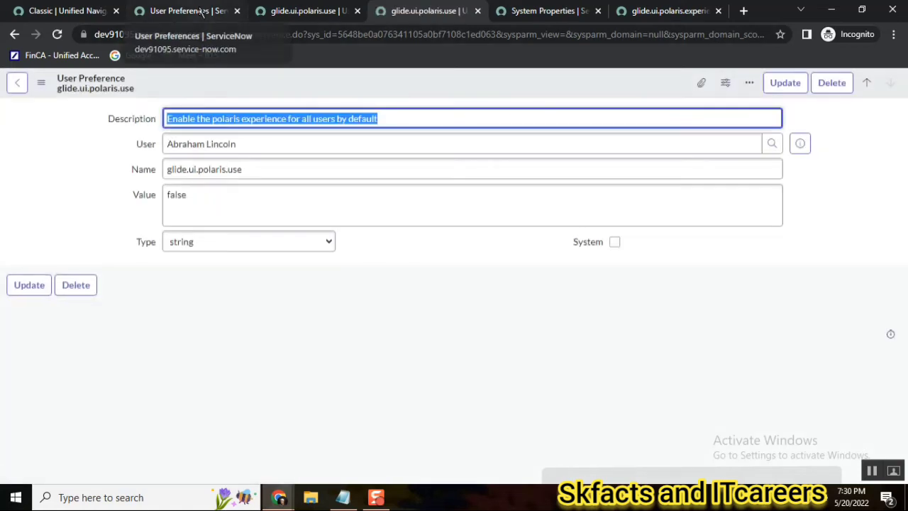
Refresh the filtered User Preferences list and compare Value, User and System for both glide.ui.polaris.use records.
left_click(199, 10)
left_click(142, 115)
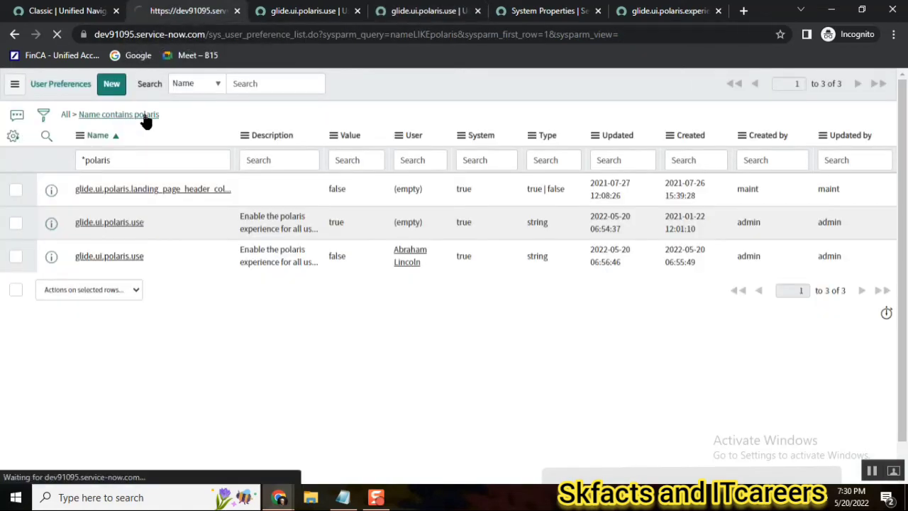
left_click(360, 219)
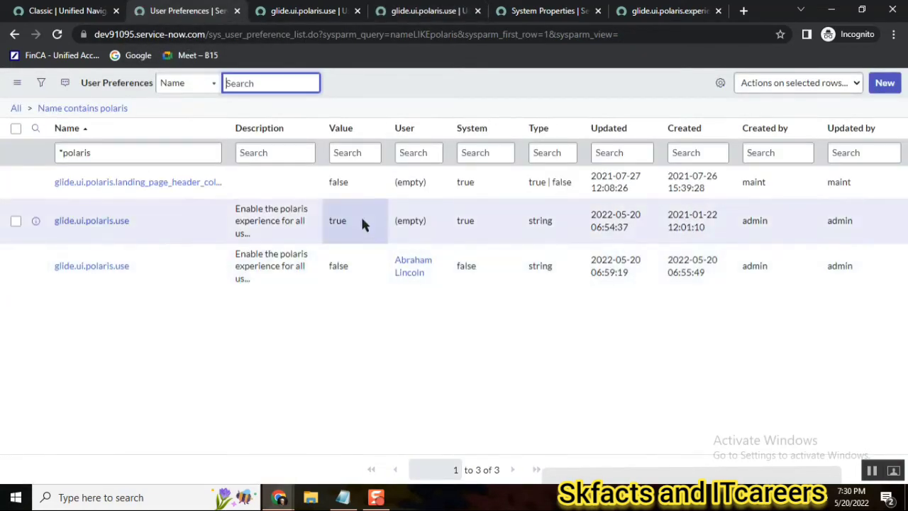
left_click_drag(360, 221, 240, 206)
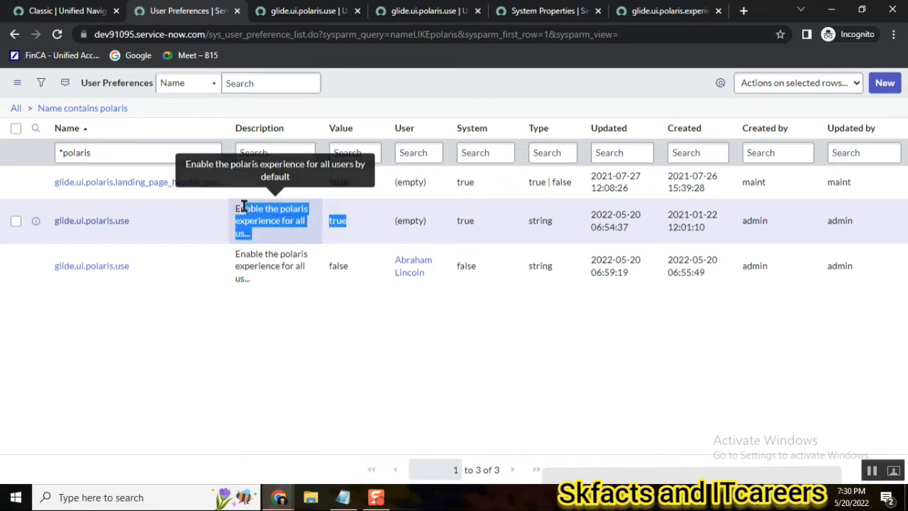
left_click(447, 222)
left_click_drag(447, 218, 394, 220)
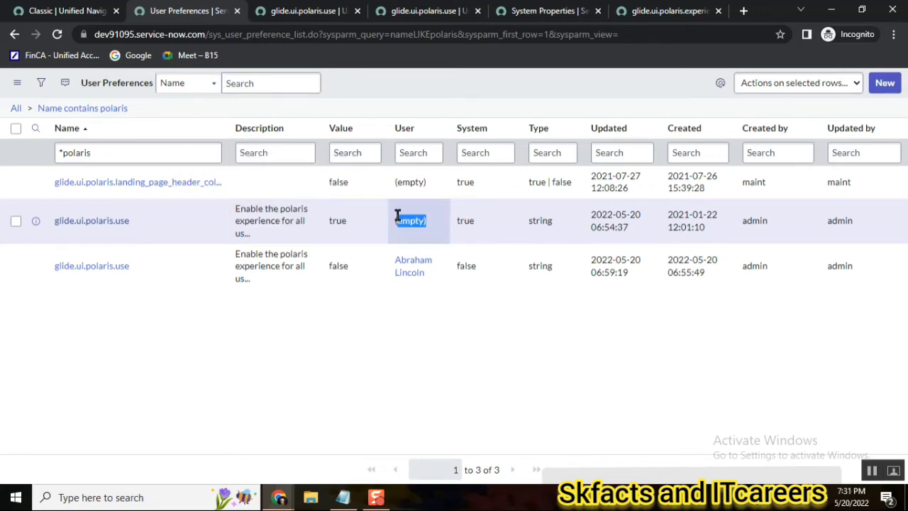
left_click(452, 225)
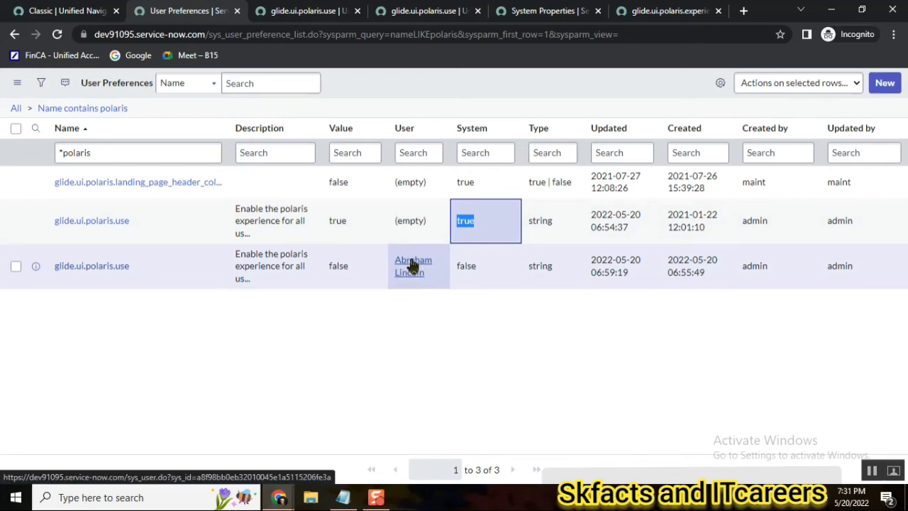
From the home tab, impersonate the user assigned to the preference, picked from the recent impersonations.
left_click(58, 13)
left_click(885, 85)
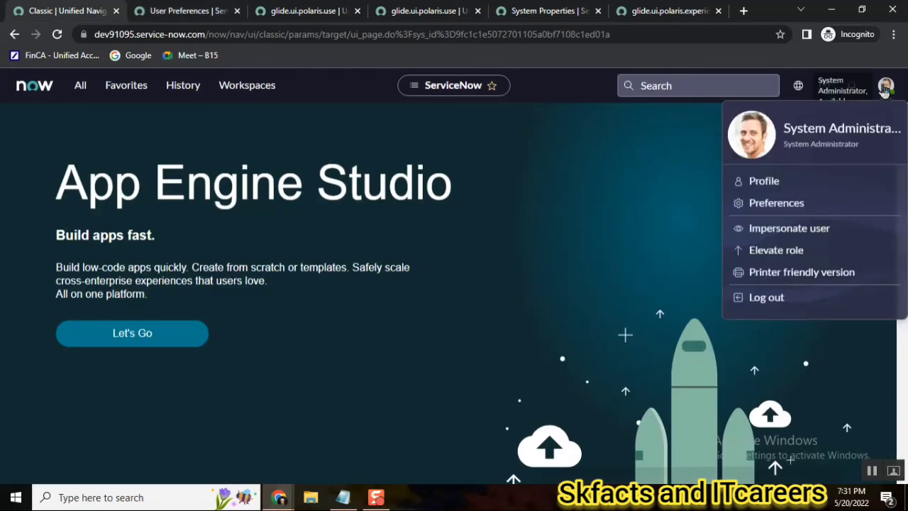
left_click(789, 228)
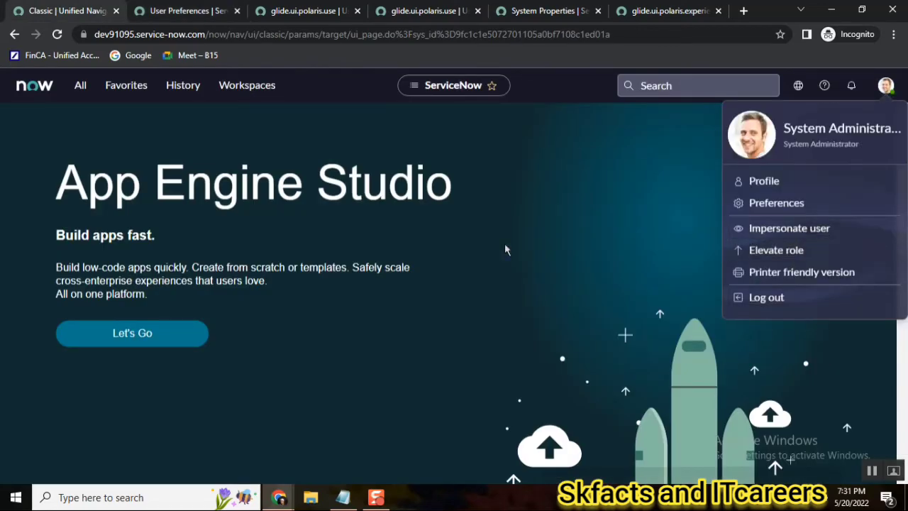
left_click(369, 323)
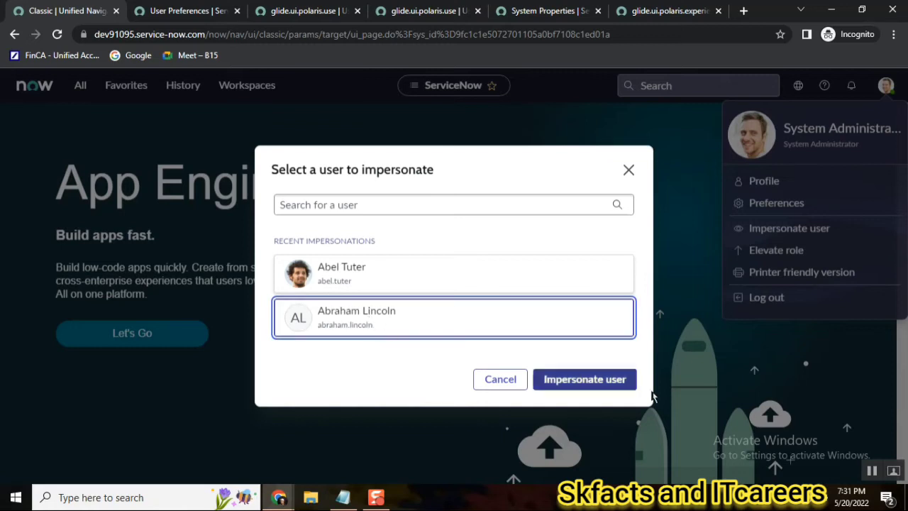
left_click(608, 389)
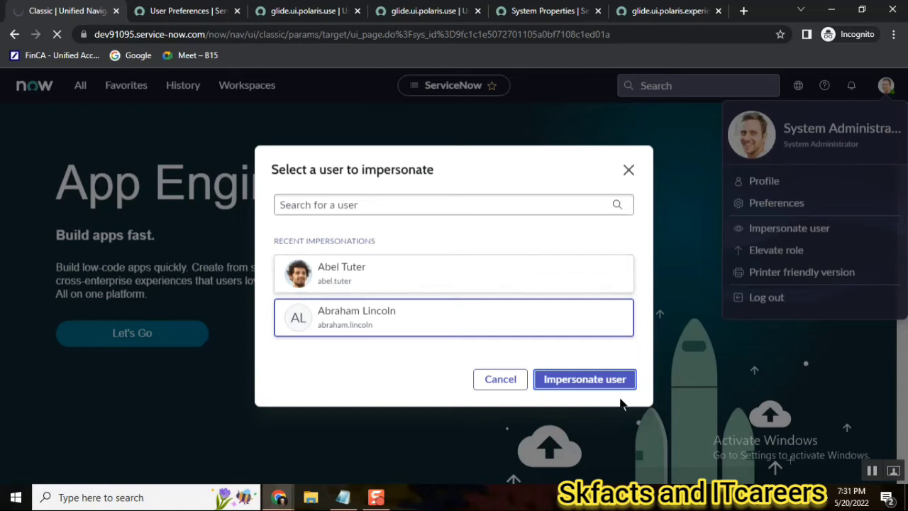
left_click(594, 387)
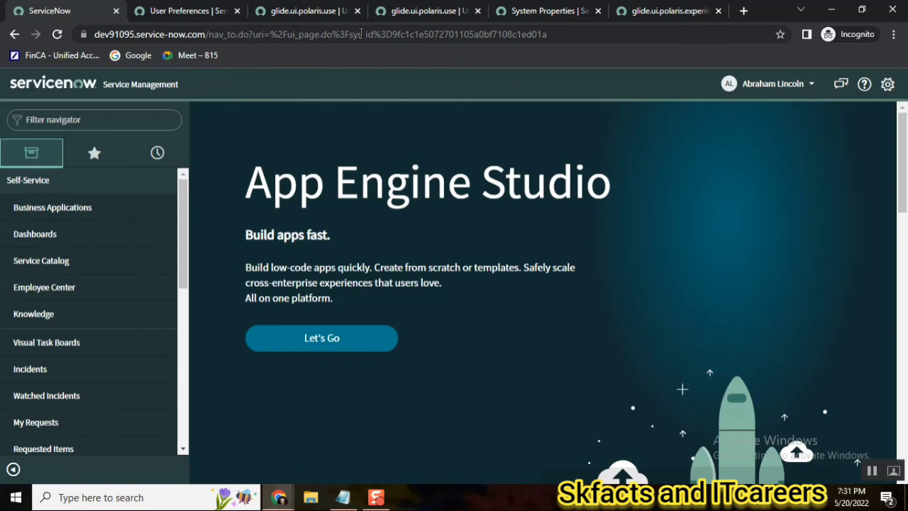
Compare the user-specific glide.ui.polaris.use record's Value with the impersonated user's home page.
left_click(408, 10)
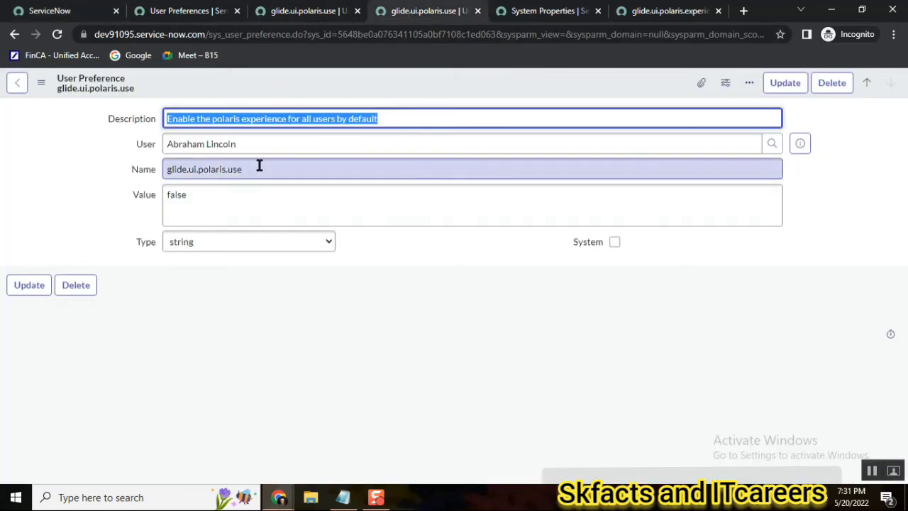
double_click(172, 195)
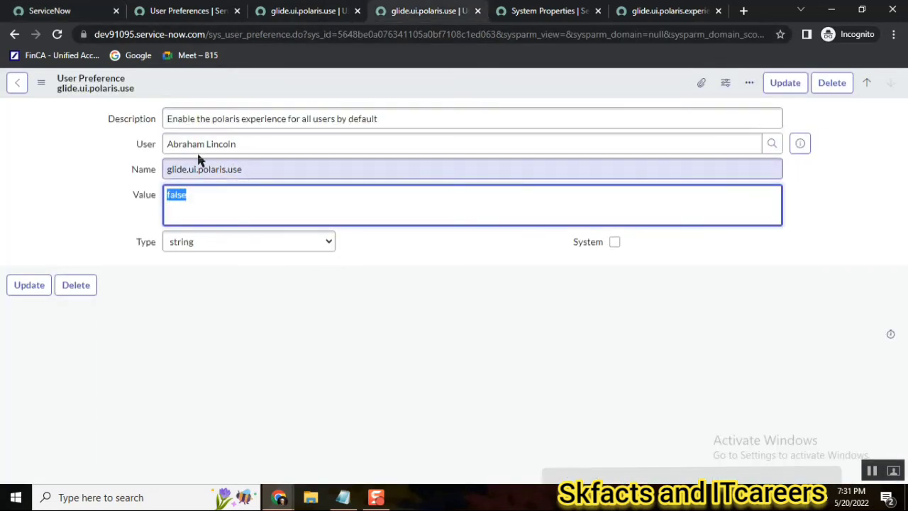
left_click(66, 11)
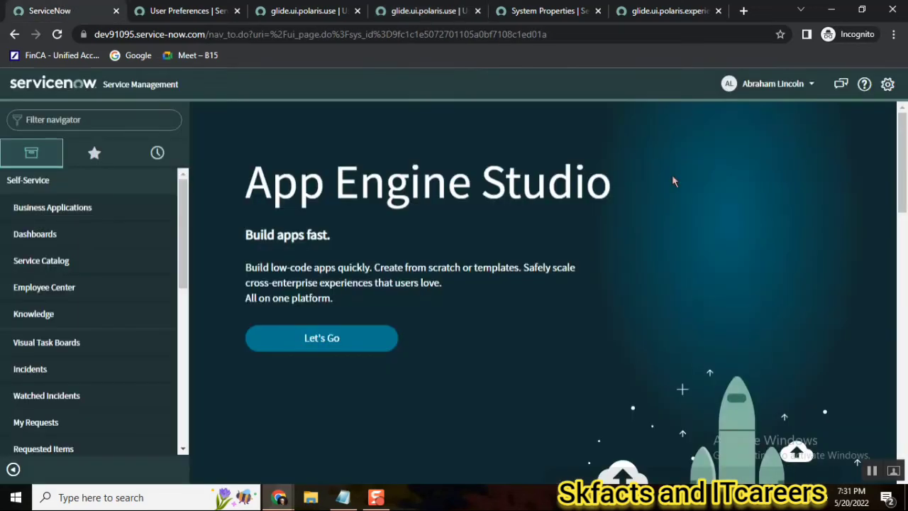
End the current impersonation and impersonate the other recent user, who has no user-specific preference record.
left_click(780, 85)
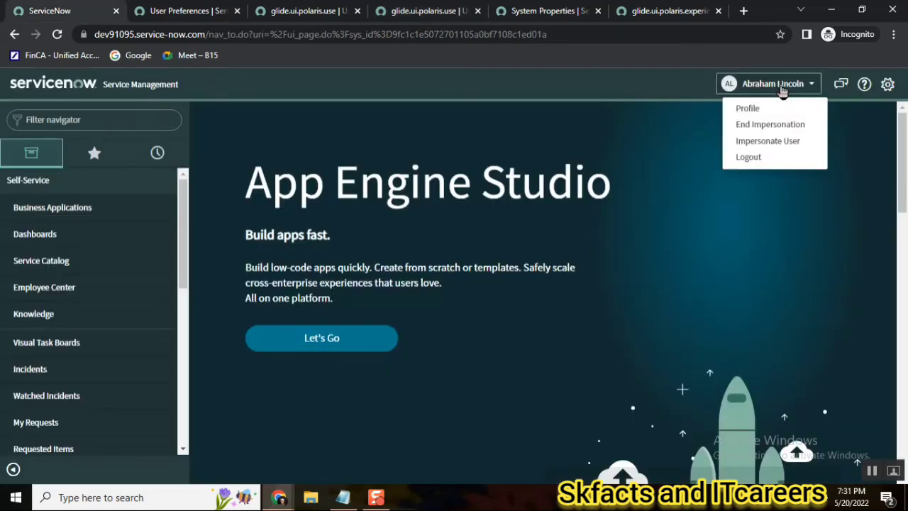
left_click(770, 126)
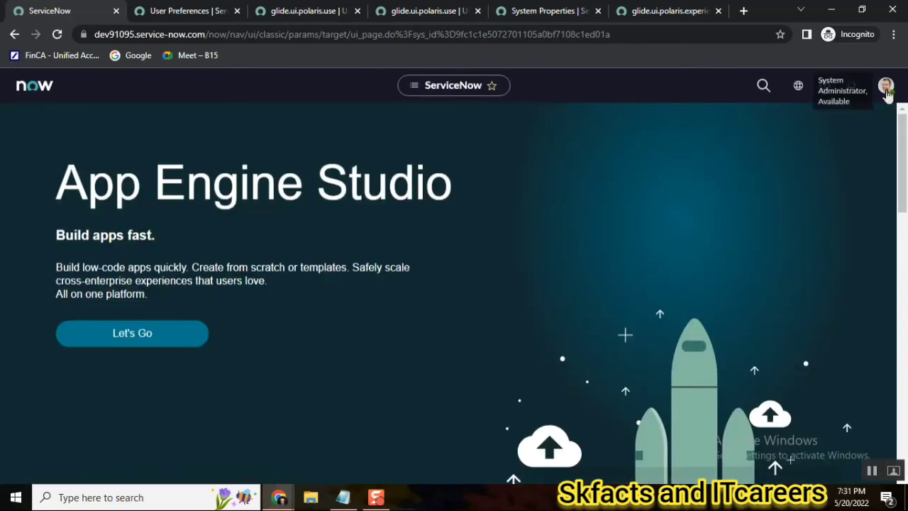
left_click(886, 85)
left_click(776, 230)
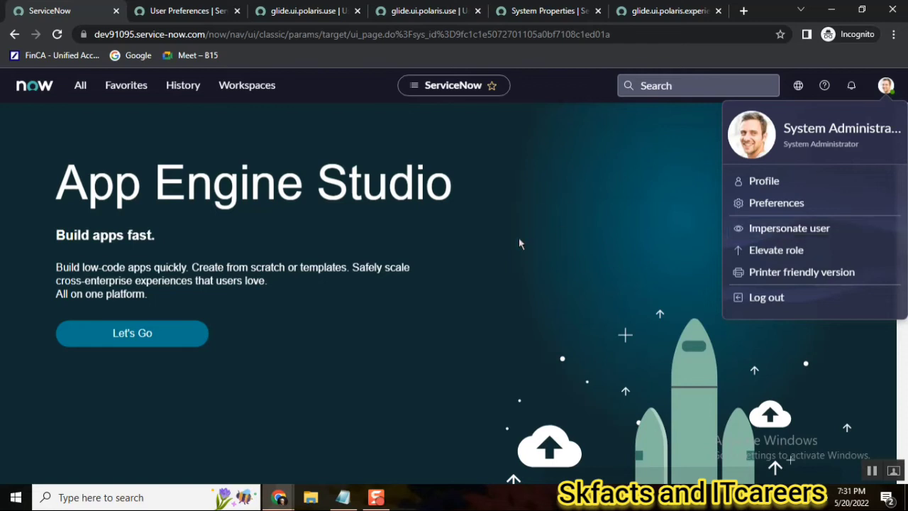
left_click(353, 273)
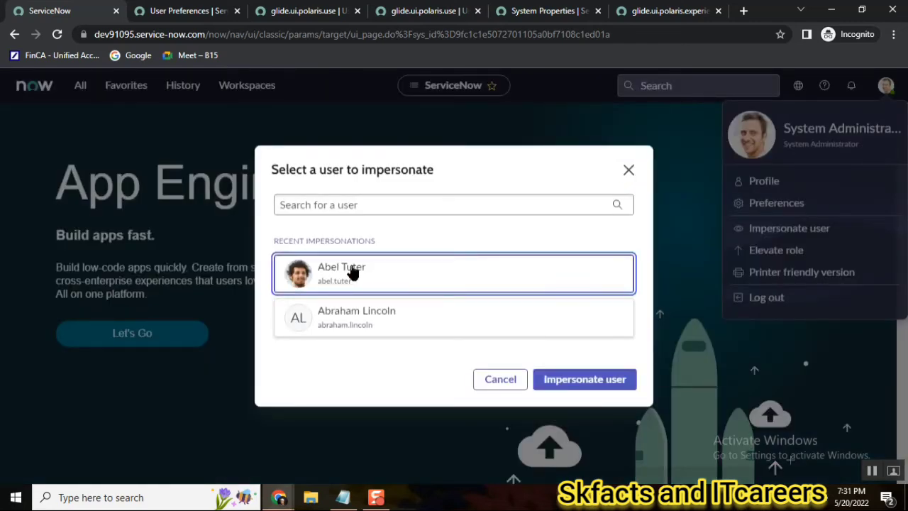
left_click(583, 386)
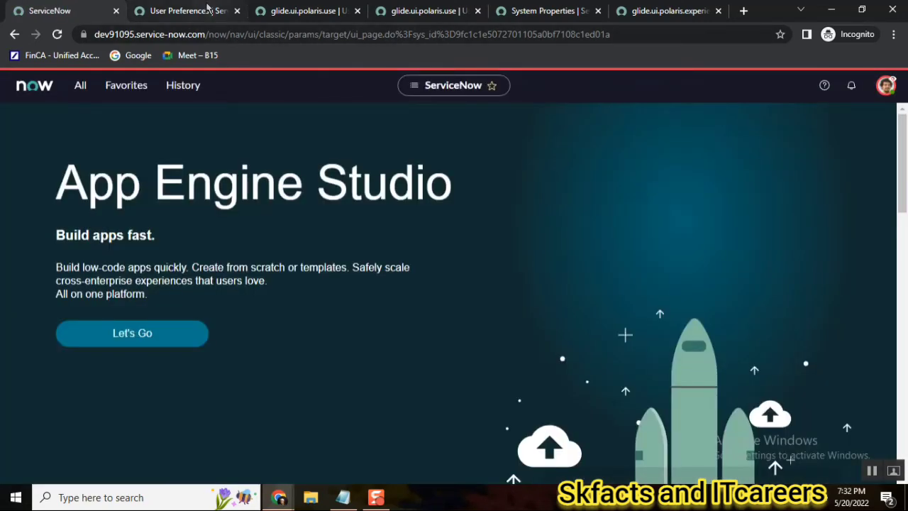
Compare the system-wide glide.ui.polaris.use preference with the impersonated user's home page, and end the impersonation.
left_click(208, 9)
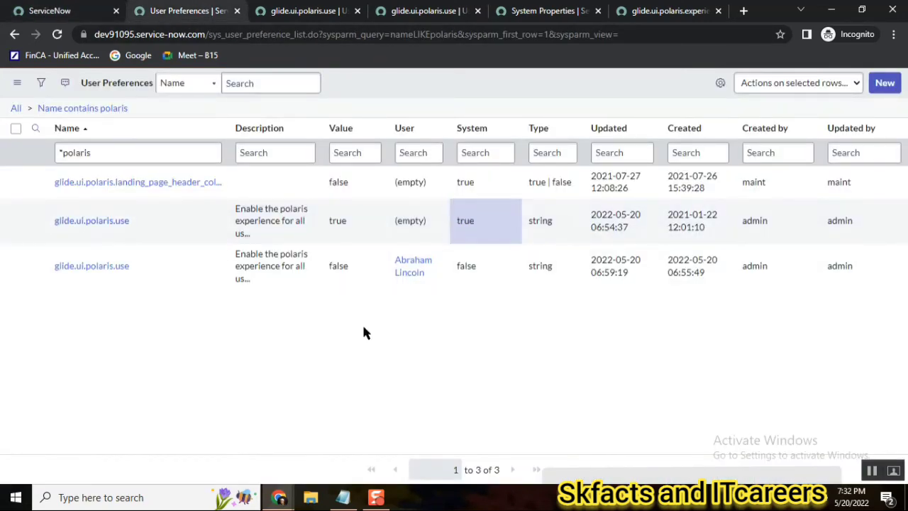
left_click_drag(480, 225, 234, 218)
left_click(313, 10)
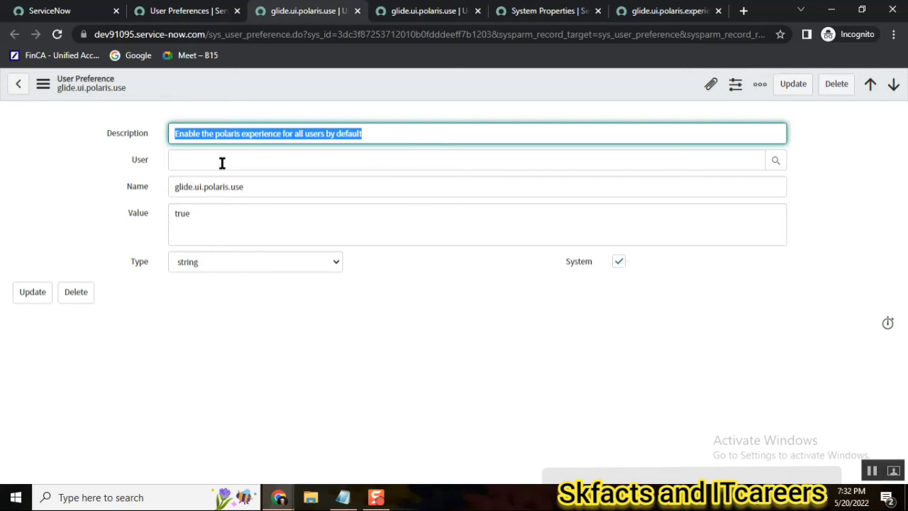
left_click(49, 11)
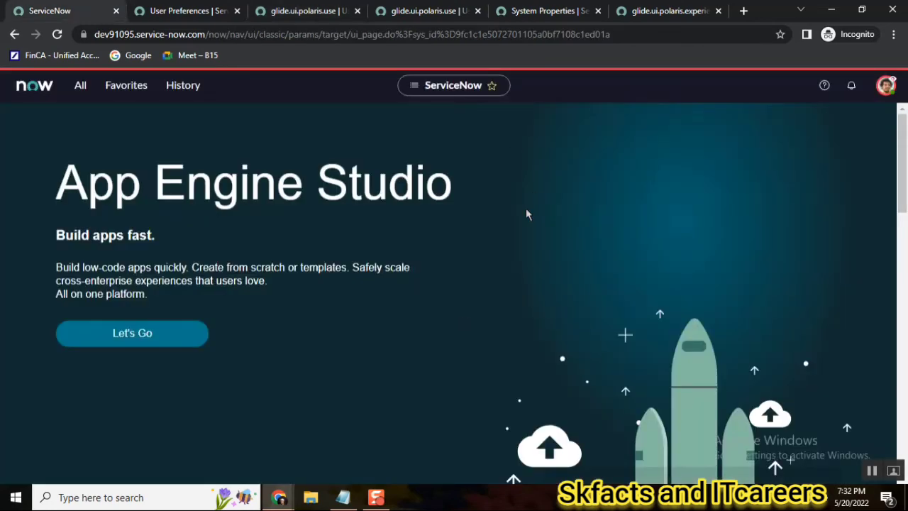
left_click(886, 85)
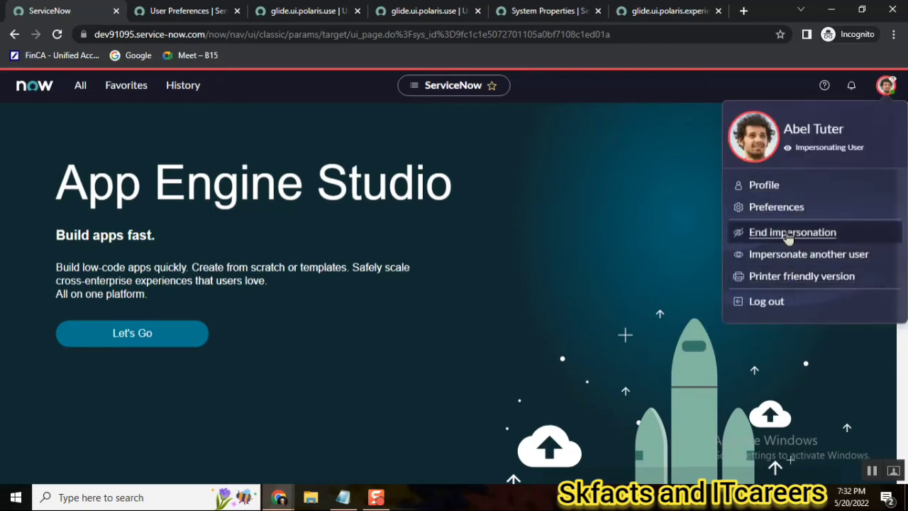
left_click(789, 233)
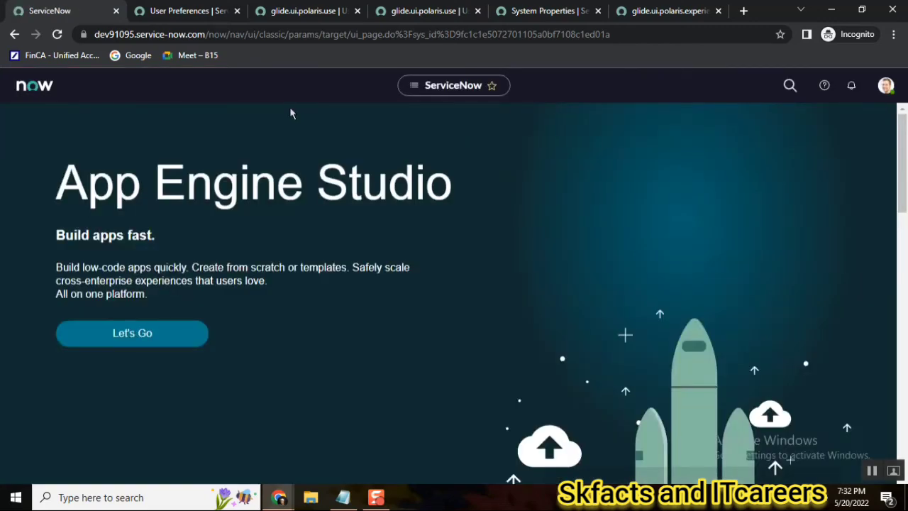
Review the system-wide glide.ui.polaris.use record and the User assigned in the user-specific copy.
left_click(304, 12)
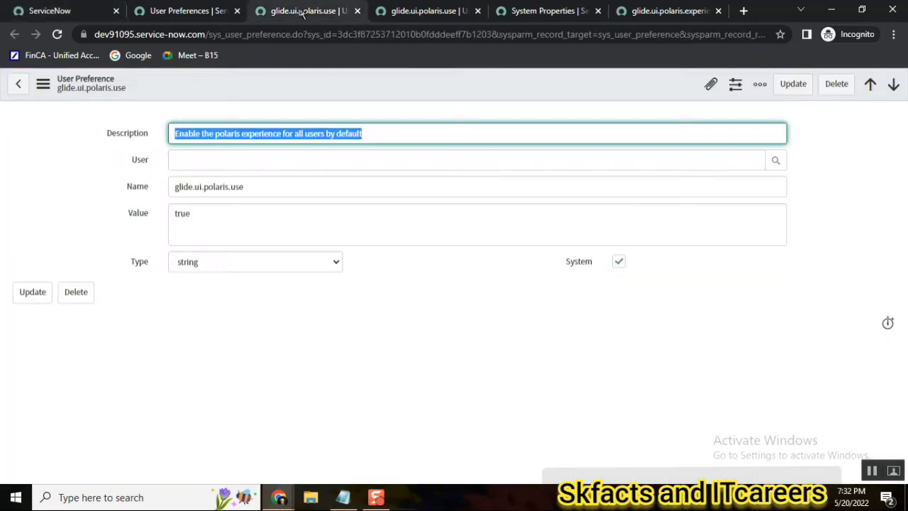
left_click(195, 20)
left_click(307, 22)
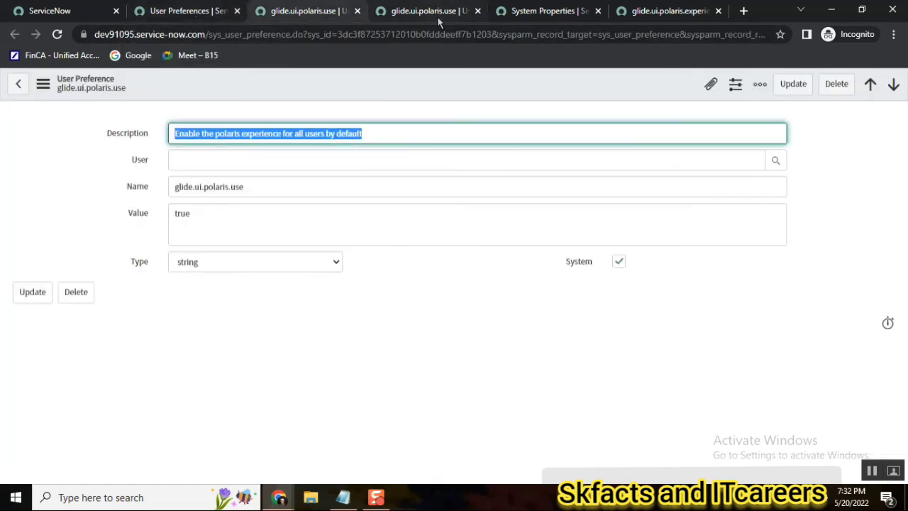
left_click(416, 15)
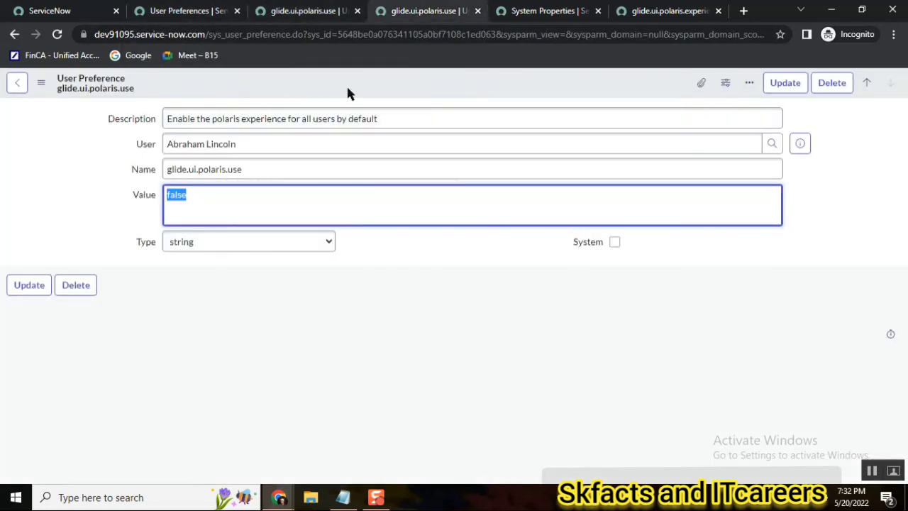
left_click(251, 145)
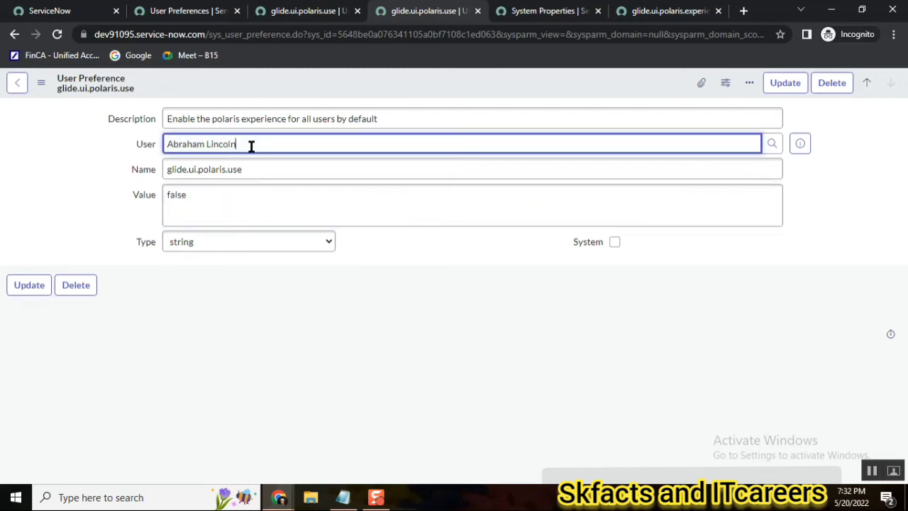
left_click_drag(215, 141, 161, 139)
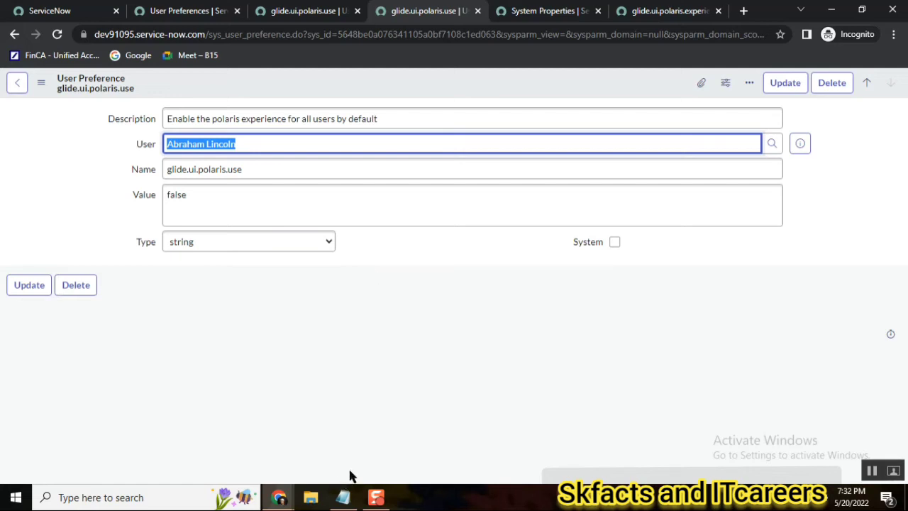
In the Notepad notes, add "copy the user pref and make the value = false and select the user." under item 4.
left_click(342, 497)
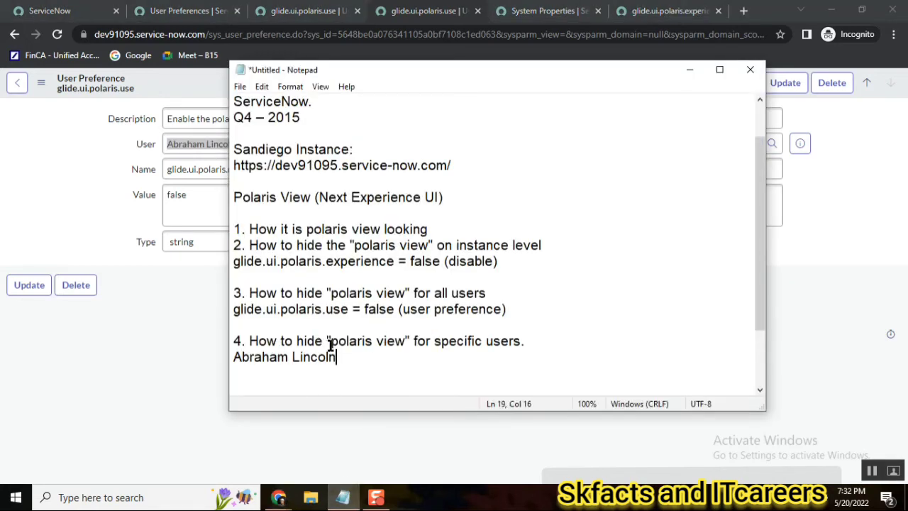
left_click(331, 343)
double_click(501, 341)
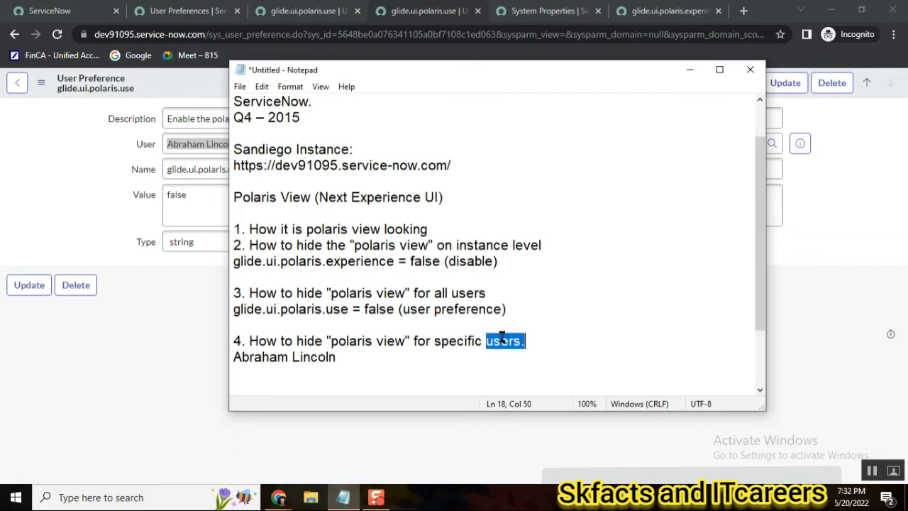
left_click(379, 365)
type("cop")
type("y the user")
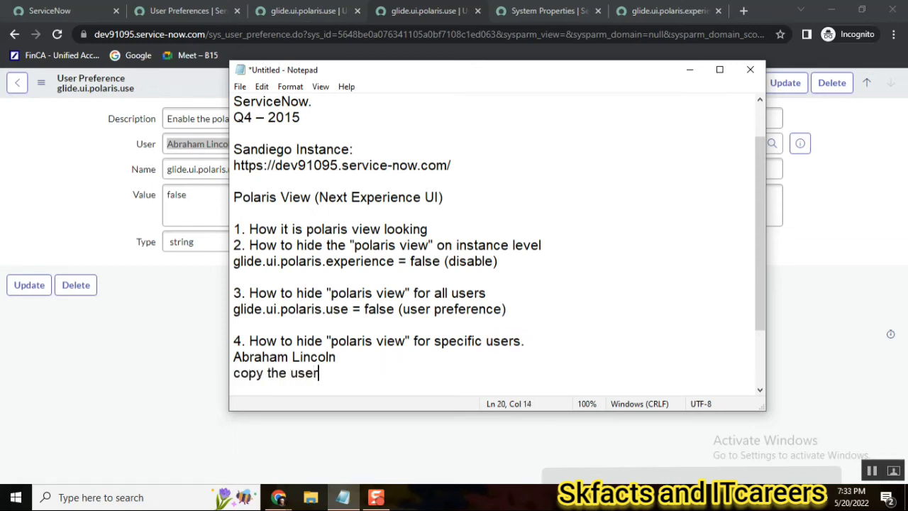
type(" pref and")
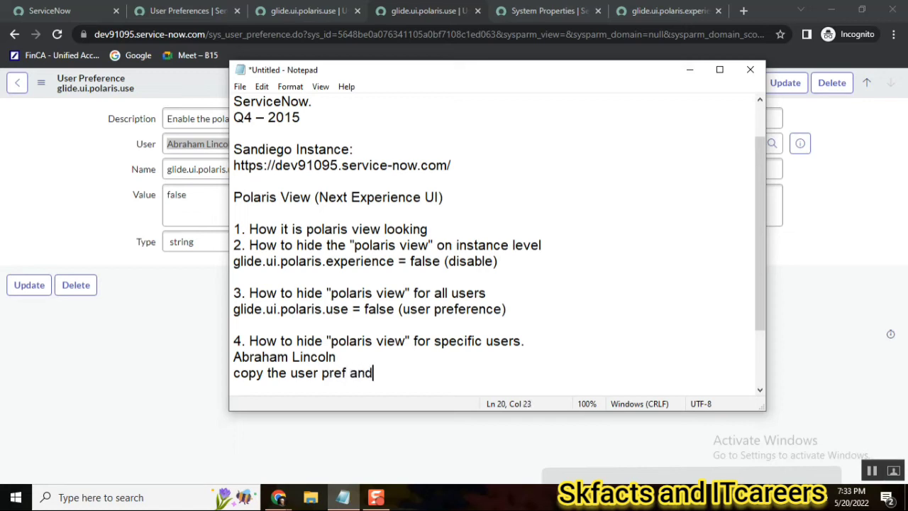
type(" make the fil")
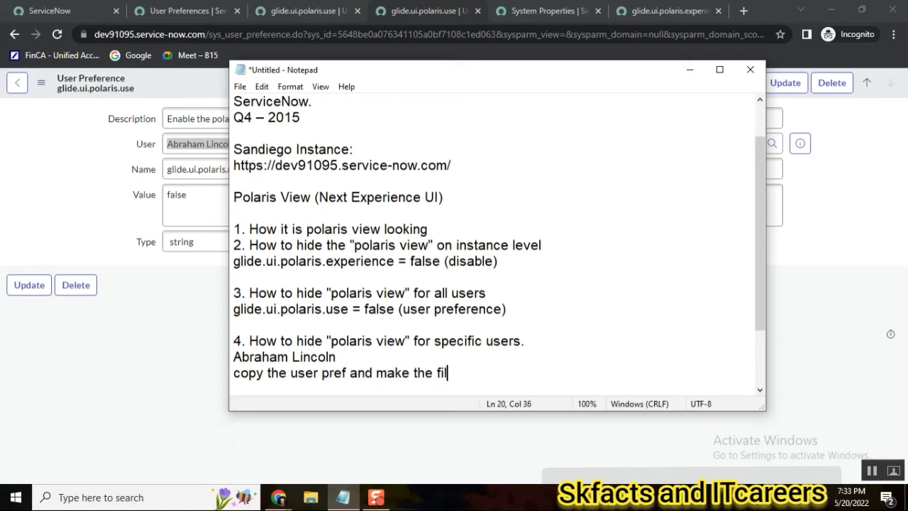
key("BackSpace")
key("BackSpace")
key("BackSpace")
type("value = false and ")
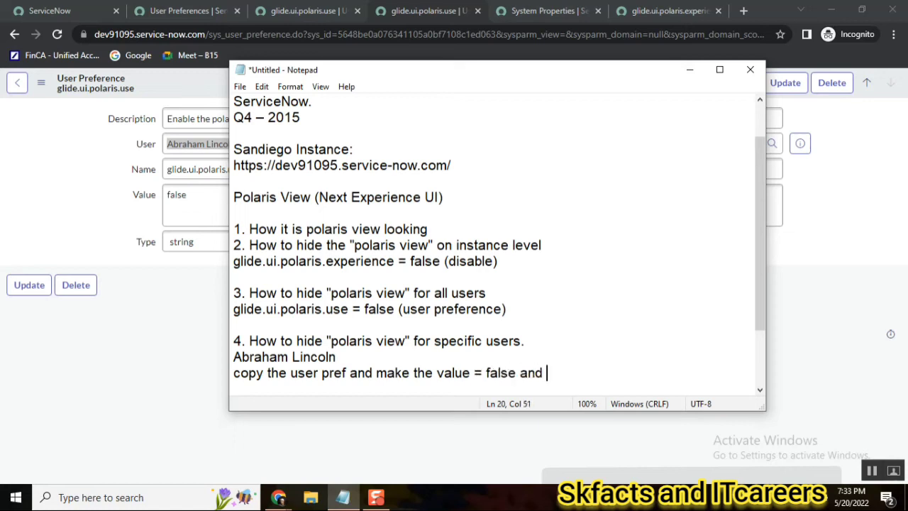
type("select")
key("BackSpace")
type("ct the user.")
key("Return")
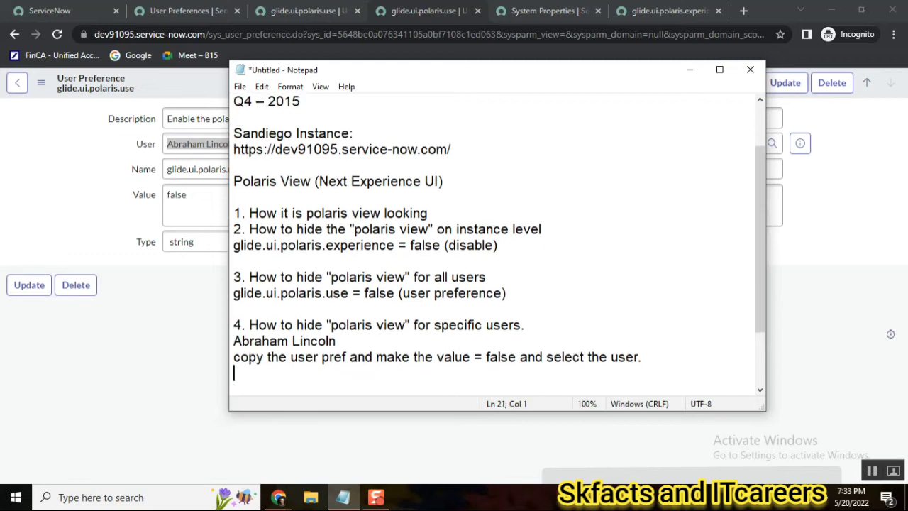
left_click_drag(764, 239, 765, 292)
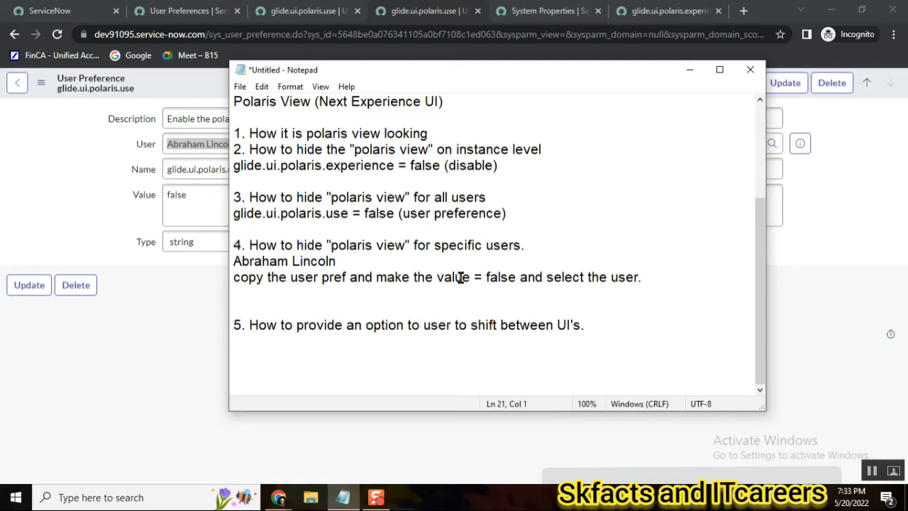
Close the User Preferences, glide.ui.polaris.use and glide.ui.polaris.experience pages, keeping System Properties open, and reload the ServiceNow home page.
left_click(187, 18)
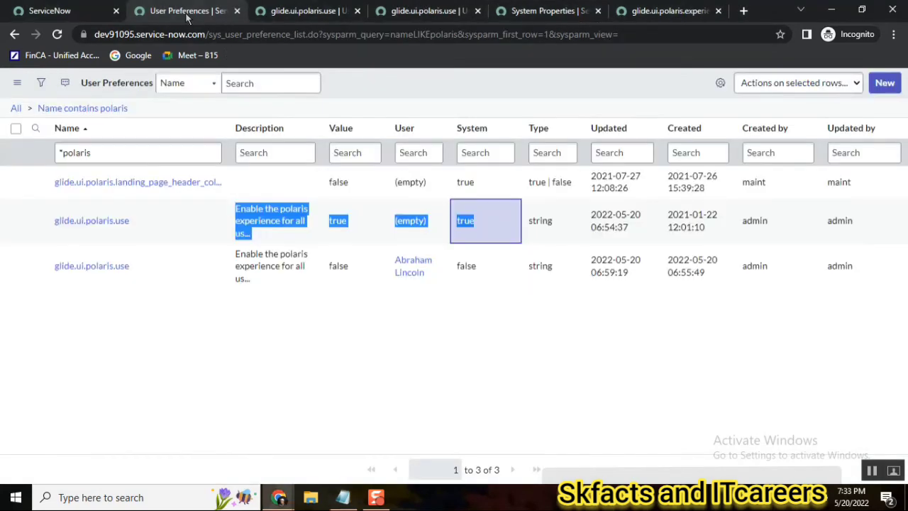
left_click(64, 23)
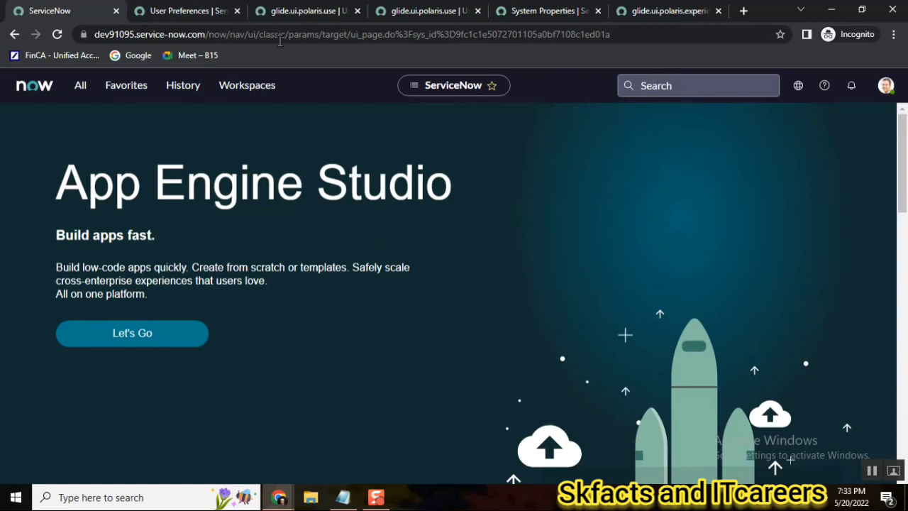
left_click(238, 11)
left_click(238, 11)
left_click(238, 12)
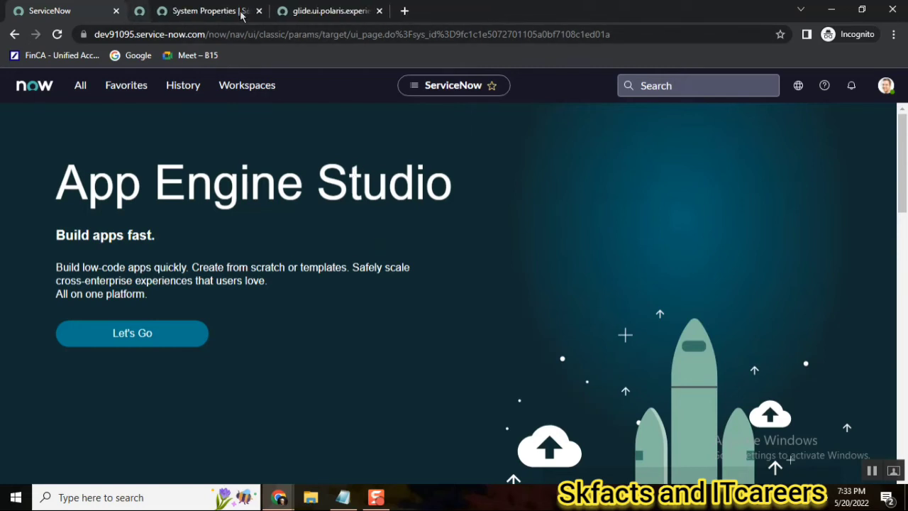
left_click(356, 11)
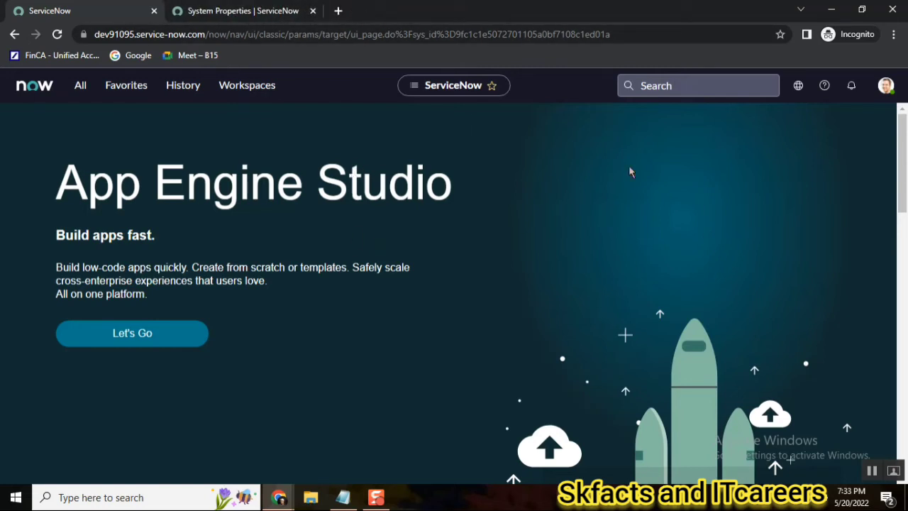
left_click(56, 34)
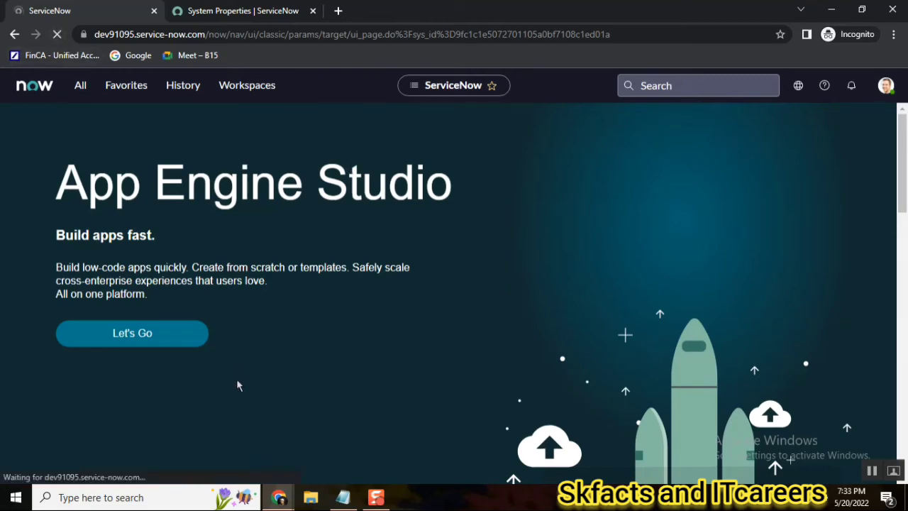
On the dev120120 instance, switch the interface to UI15 from the system settings and return to the previous UI.
mouse_move(279, 497)
left_click(232, 440)
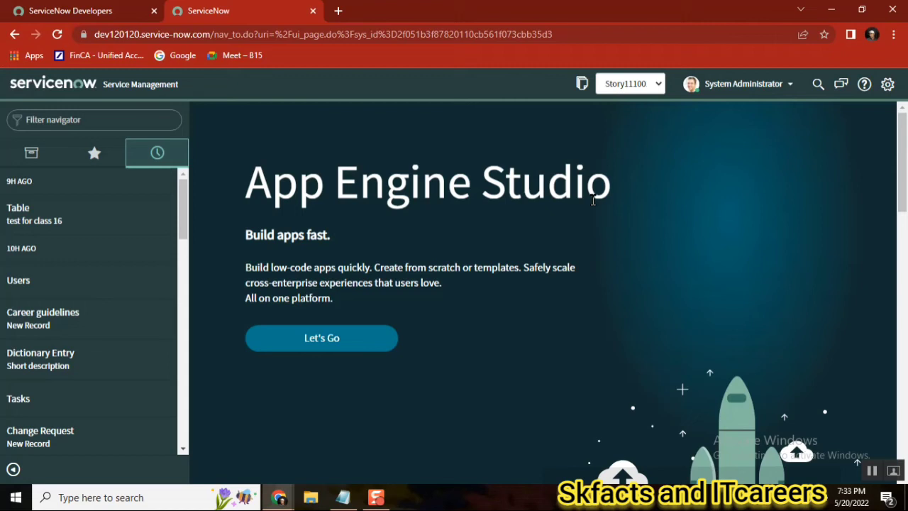
left_click(887, 84)
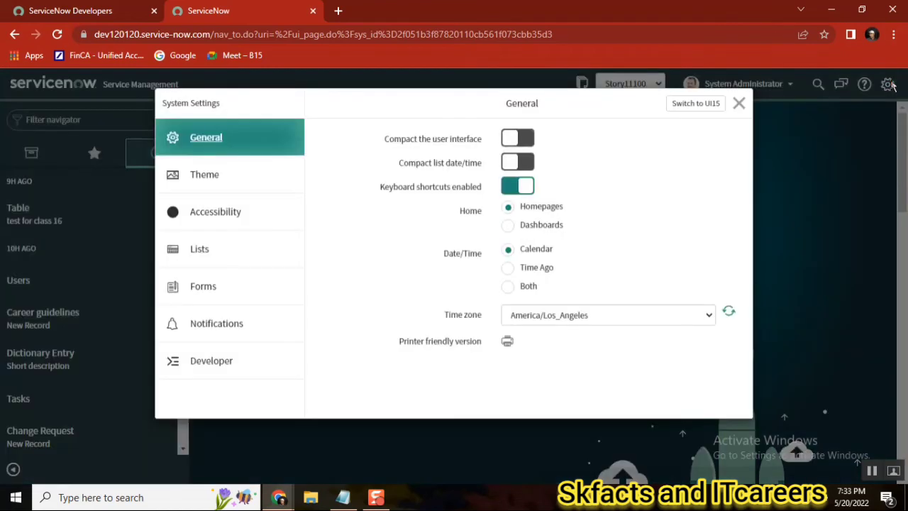
left_click(693, 111)
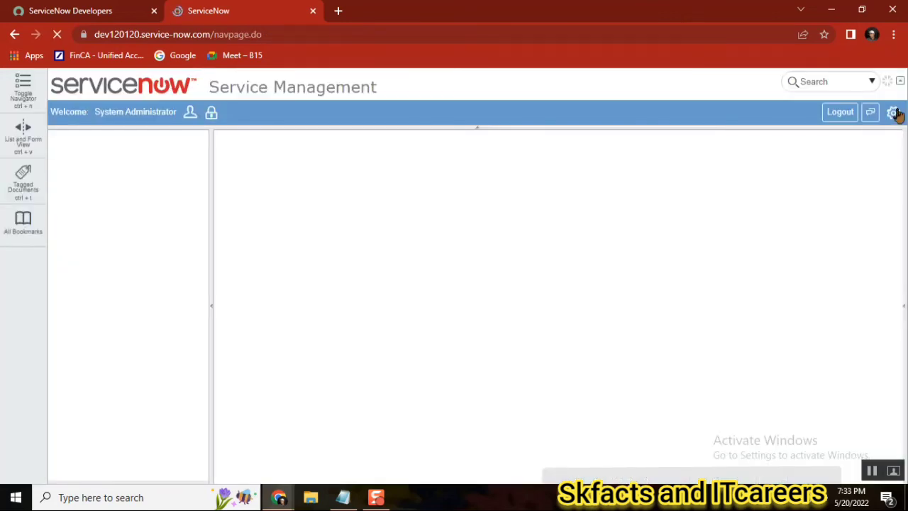
left_click(894, 112)
left_click(827, 145)
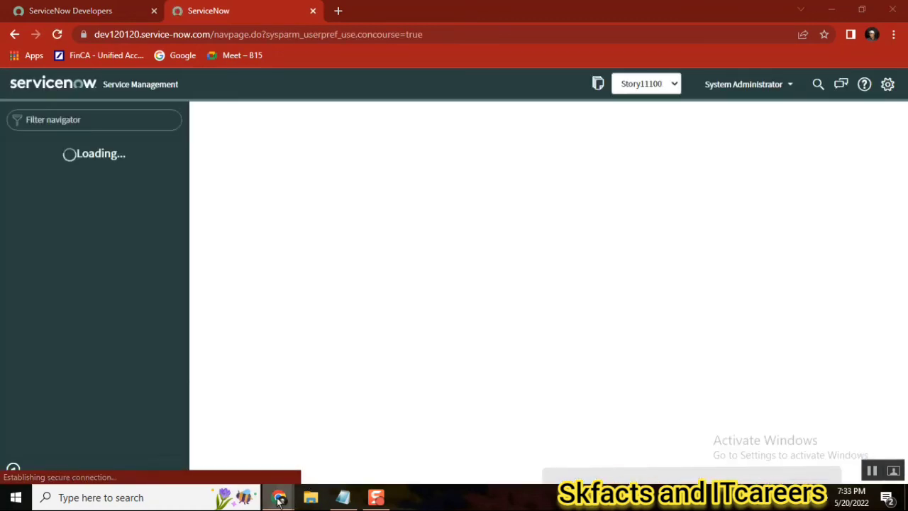
Check the Display preferences of the dev91095 instance for an option to switch between UIs.
mouse_move(281, 500)
left_click(324, 437)
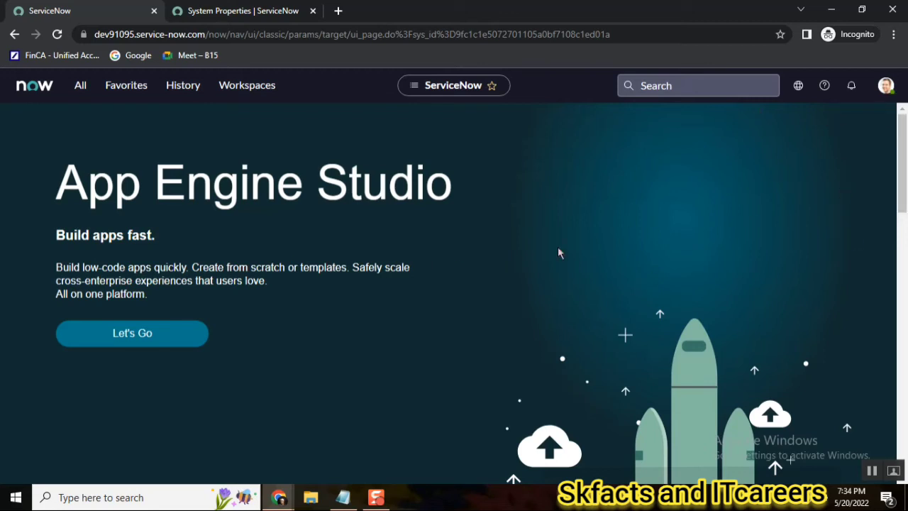
left_click(886, 85)
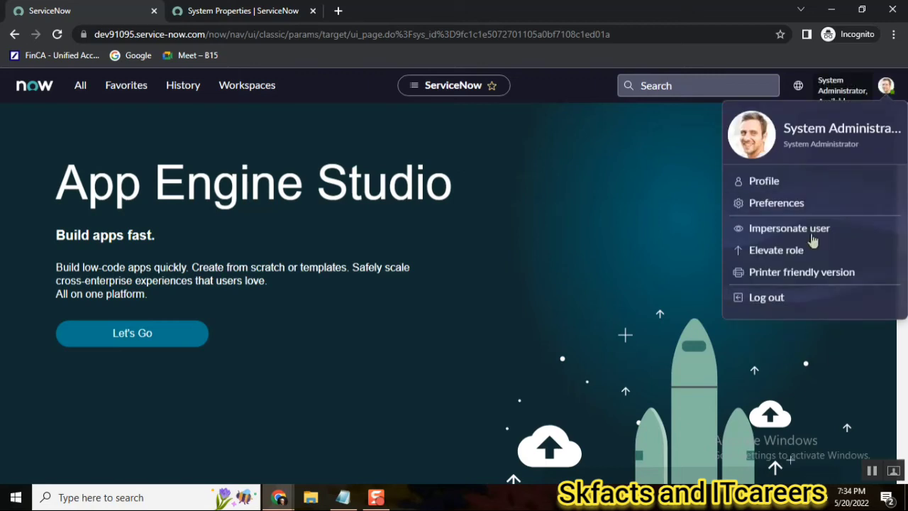
left_click(777, 205)
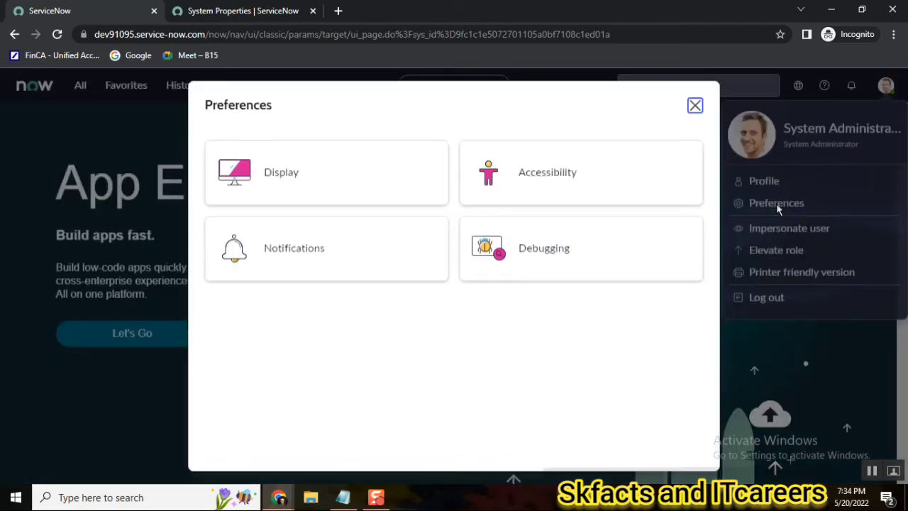
left_click(300, 176)
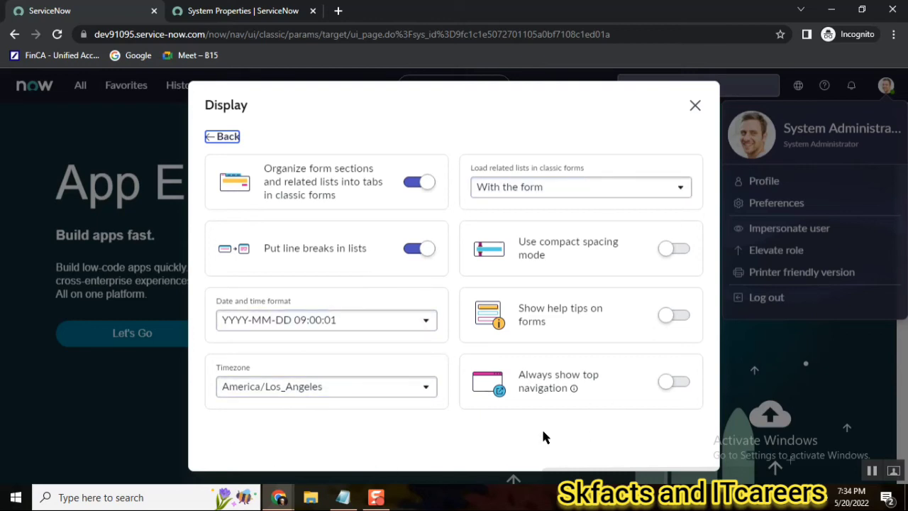
left_click(696, 108)
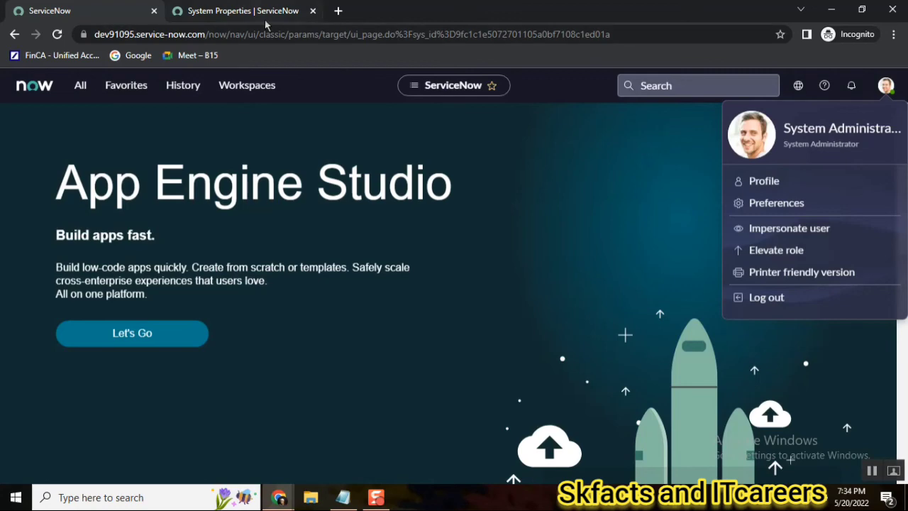
Open the glide.ui.polaris.on_off_user_pref_enabled system property separately from the list and copy its name.
left_click(264, 20)
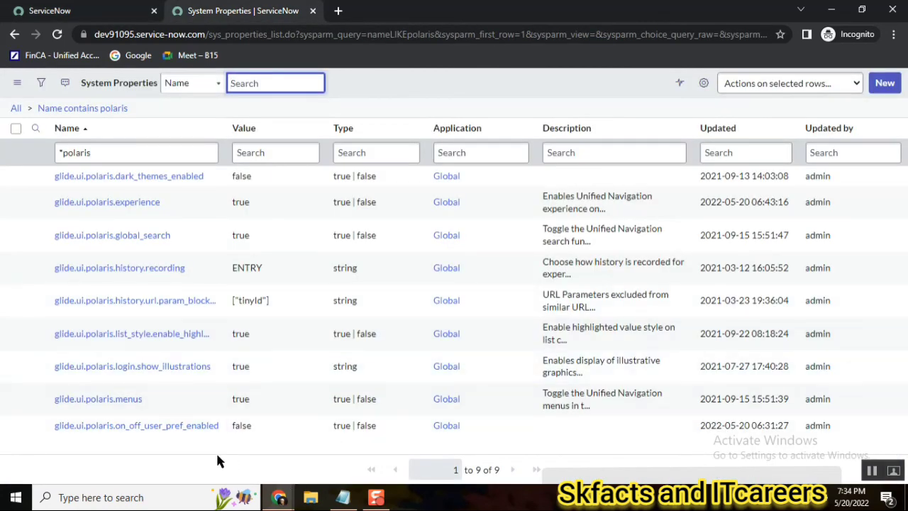
left_click(196, 431, "ctrl")
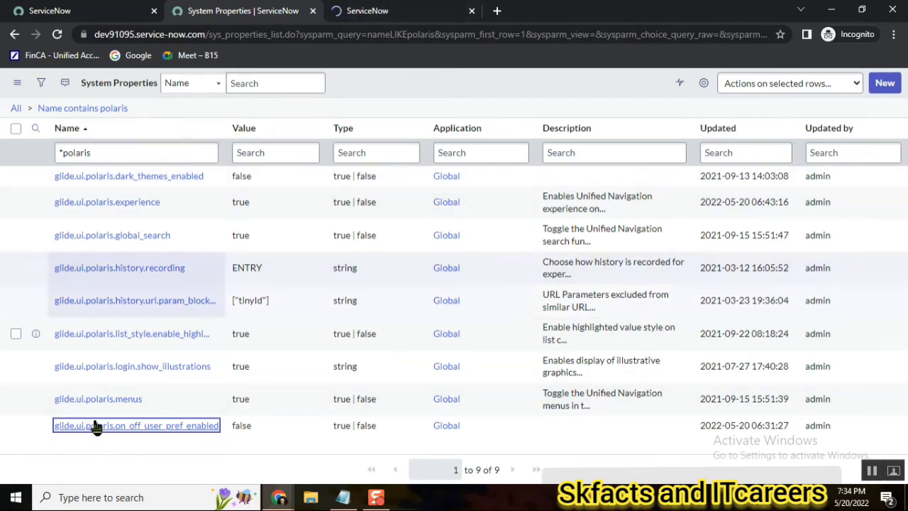
left_click(401, 10)
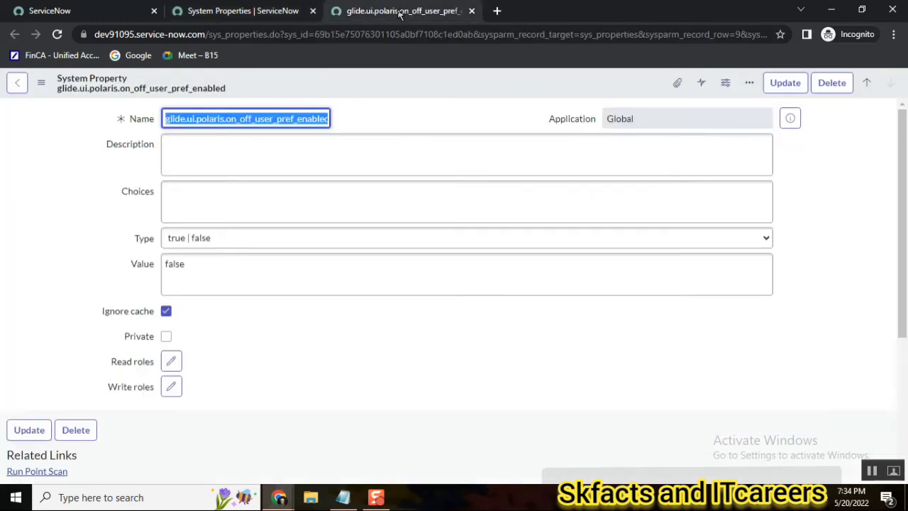
right_click(279, 120)
left_click(323, 171)
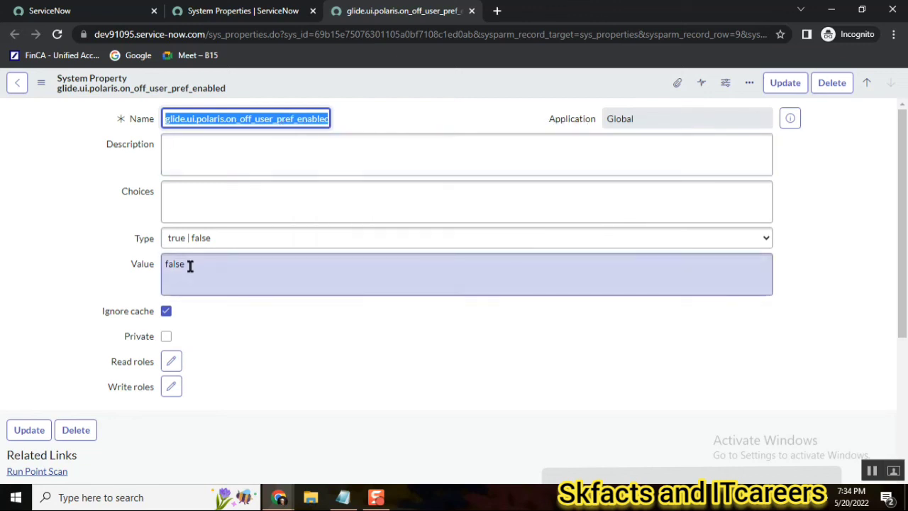
left_click(189, 265)
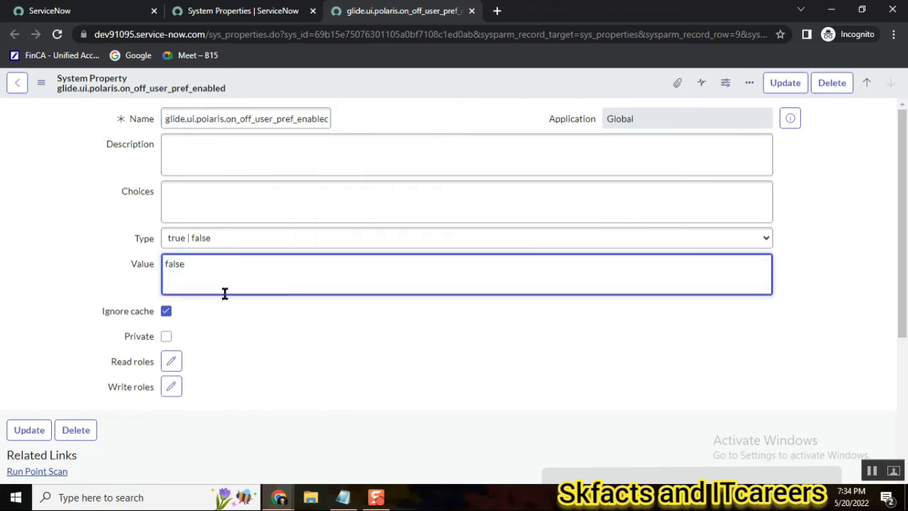
Paste the property name glide.ui.polaris.on_off_user_pref_enabled below item 5 in the Notepad notes.
left_click(345, 500)
left_click(614, 324)
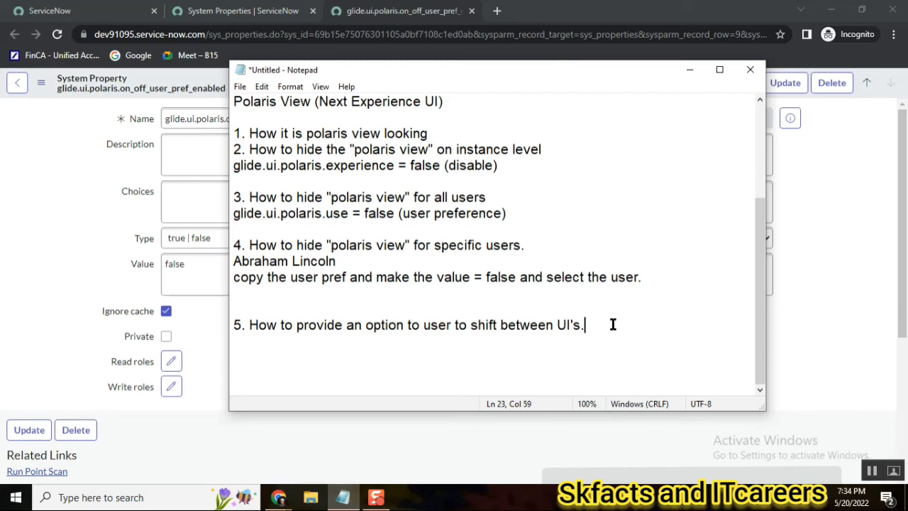
key("Return")
key("Return")
key("ctrl+v")
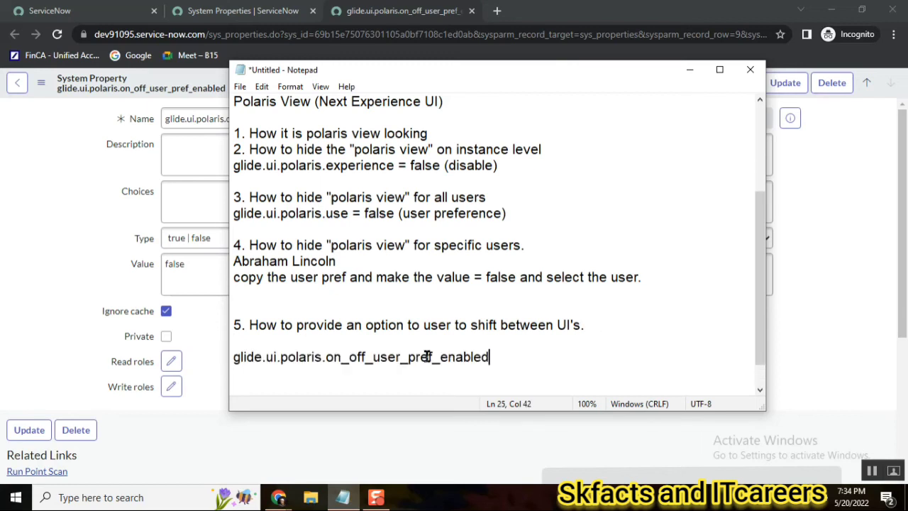
Set the value of the glide.ui.polaris.on_off_user_pref_enabled property to true and save the record.
left_click(196, 263)
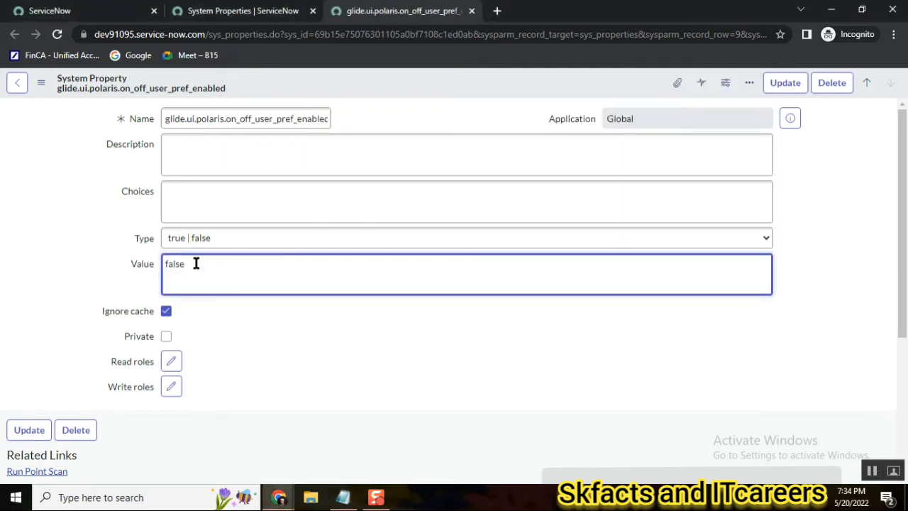
key("BackSpace")
key("BackSpace")
key("BackSpace")
key("BackSpace")
key("BackSpace")
type("true")
right_click(350, 81)
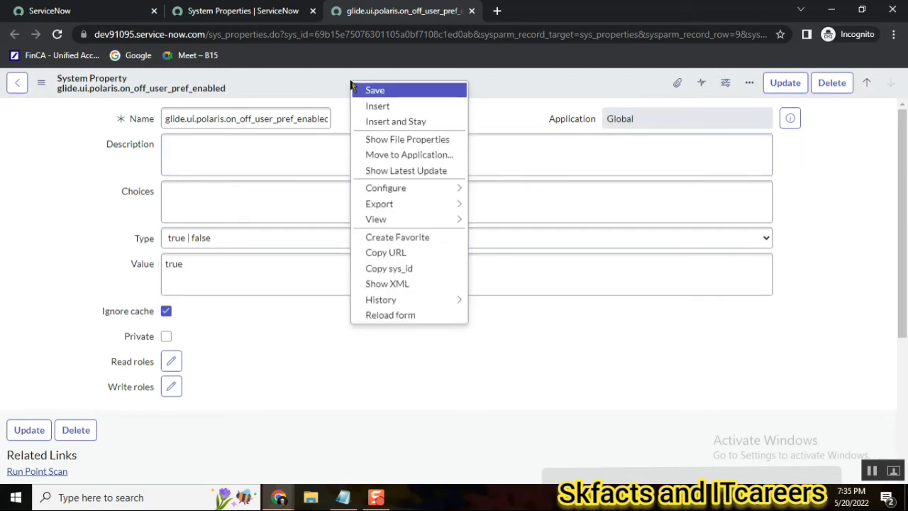
left_click(395, 92)
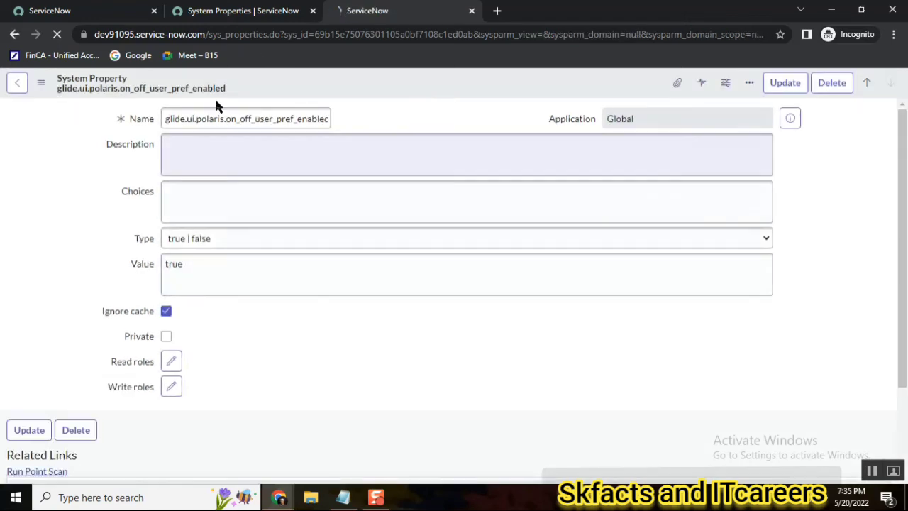
Reload the ServiceNow home page and enable Turn Off Next Experience in the Display preferences.
left_click(90, 10)
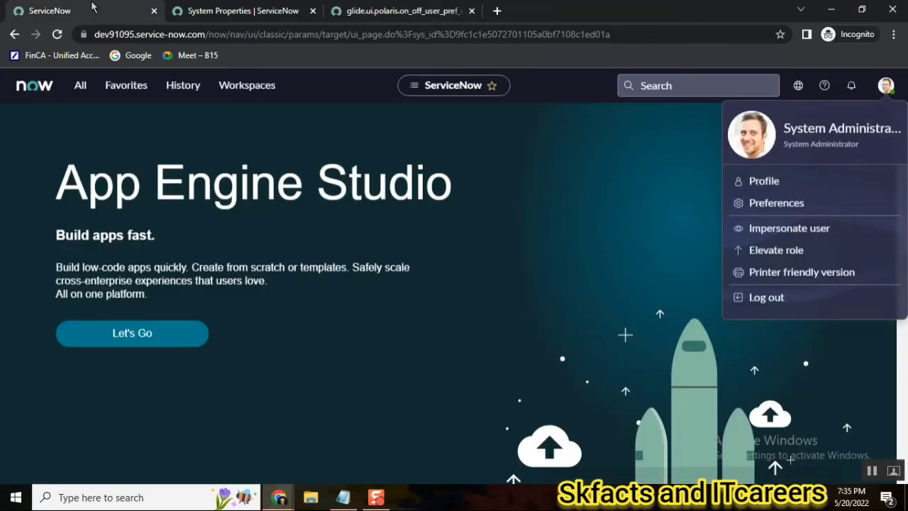
left_click(56, 34)
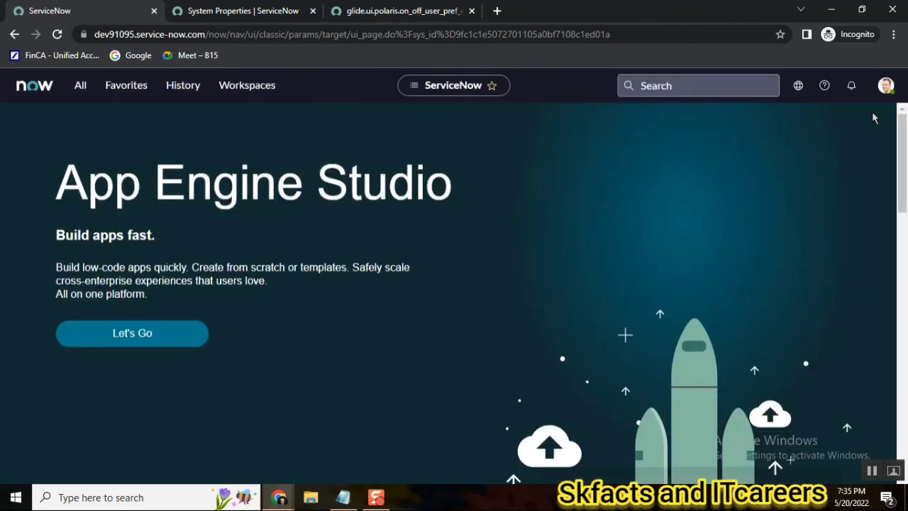
left_click(886, 86)
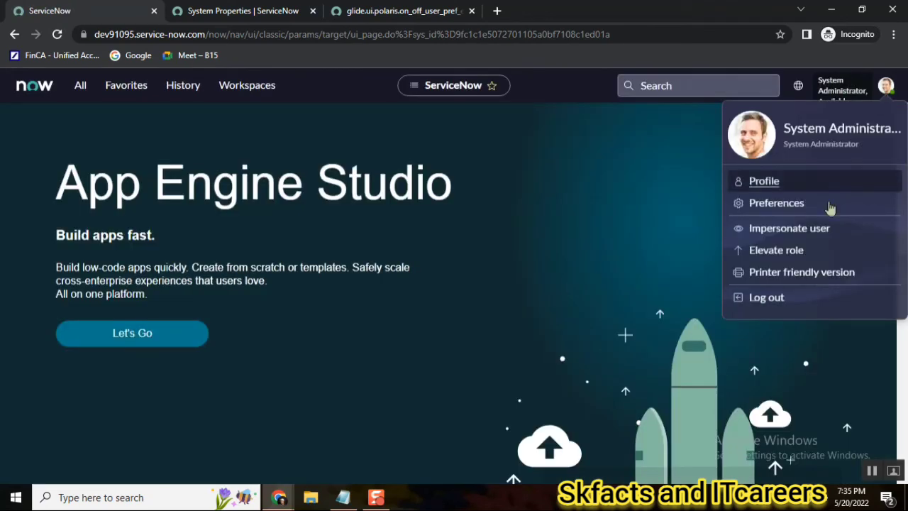
left_click(779, 205)
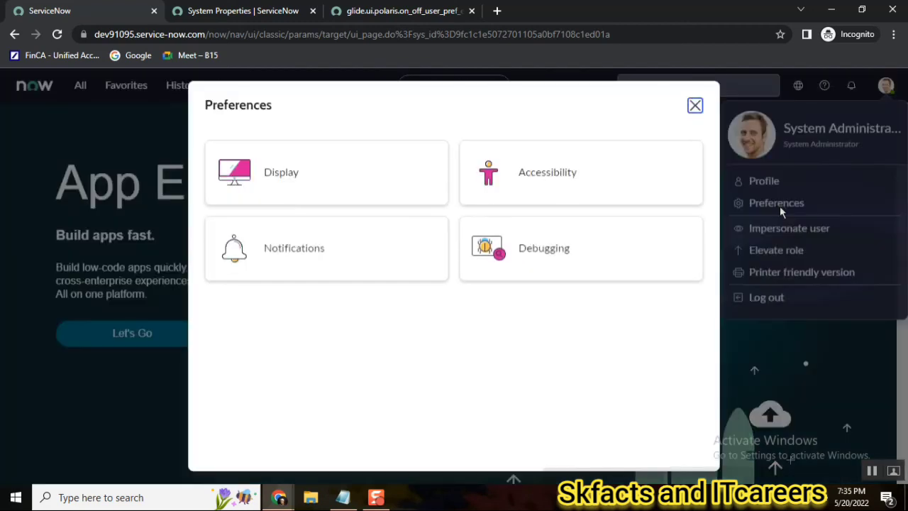
left_click(270, 165)
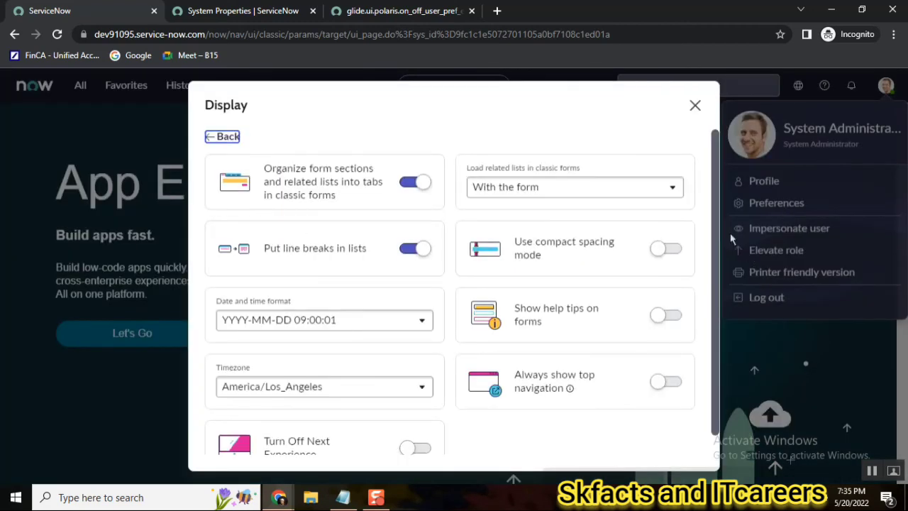
scroll(715, 220, "down", 1)
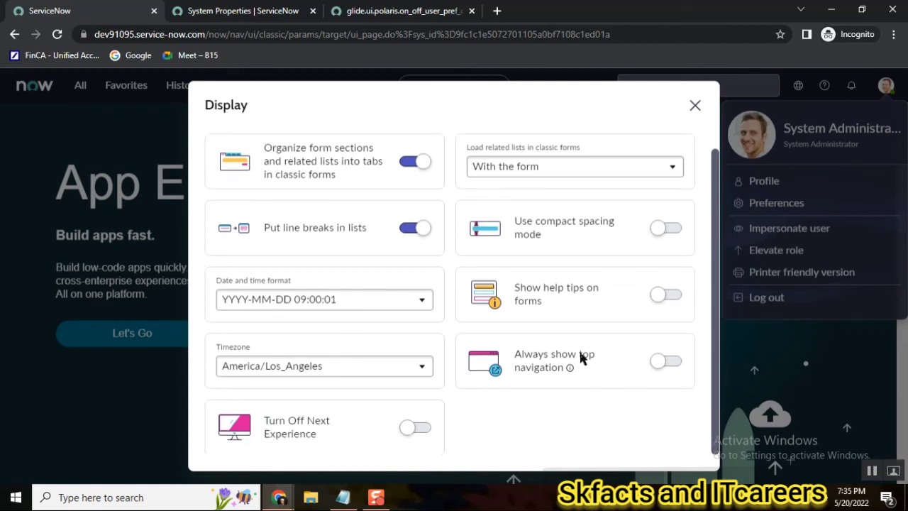
left_click(418, 429)
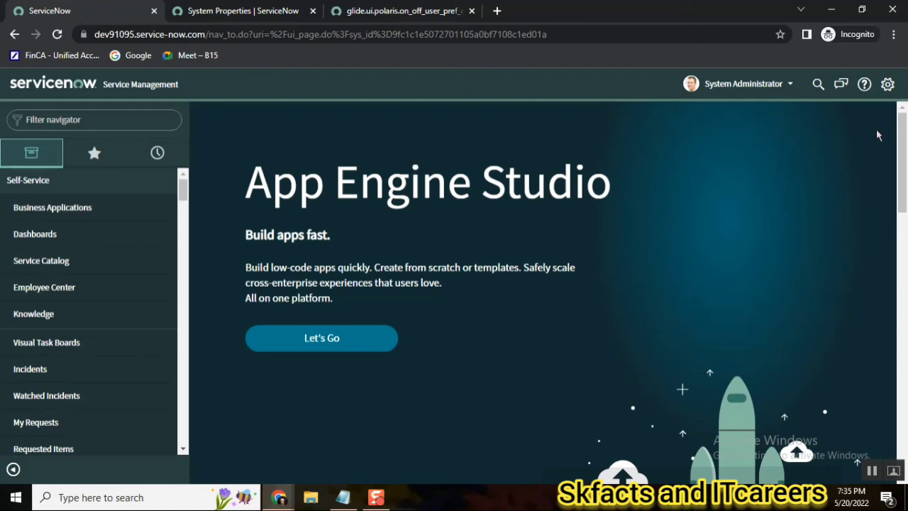
Turn Next Experience back on from the General system settings and turn it off again in the Display preferences.
left_click(888, 86)
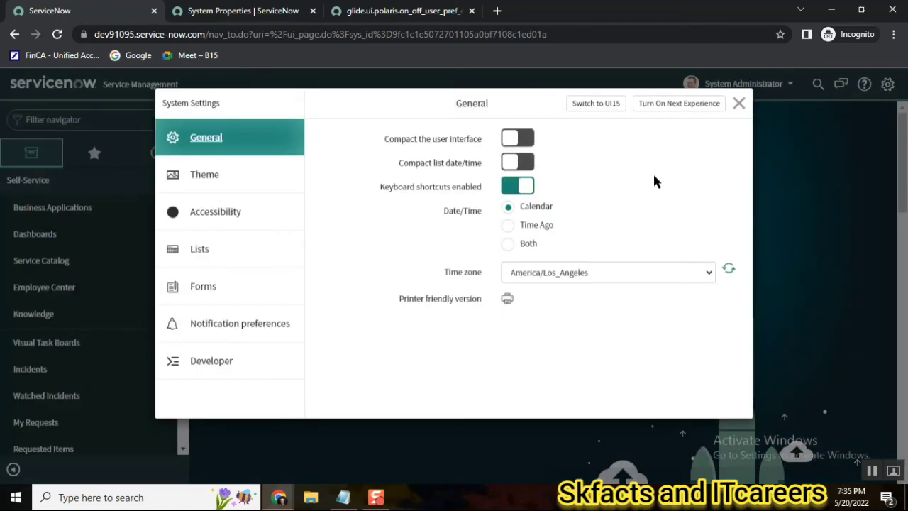
left_click(656, 110)
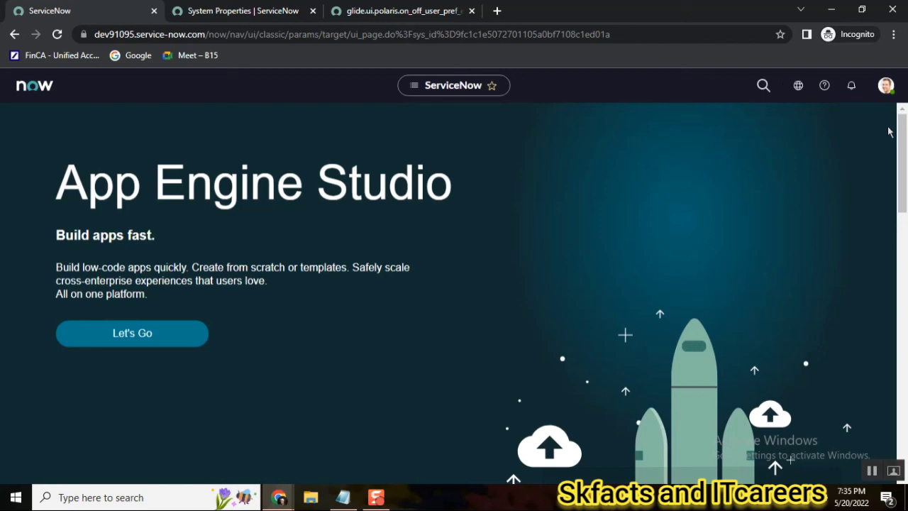
left_click(887, 87)
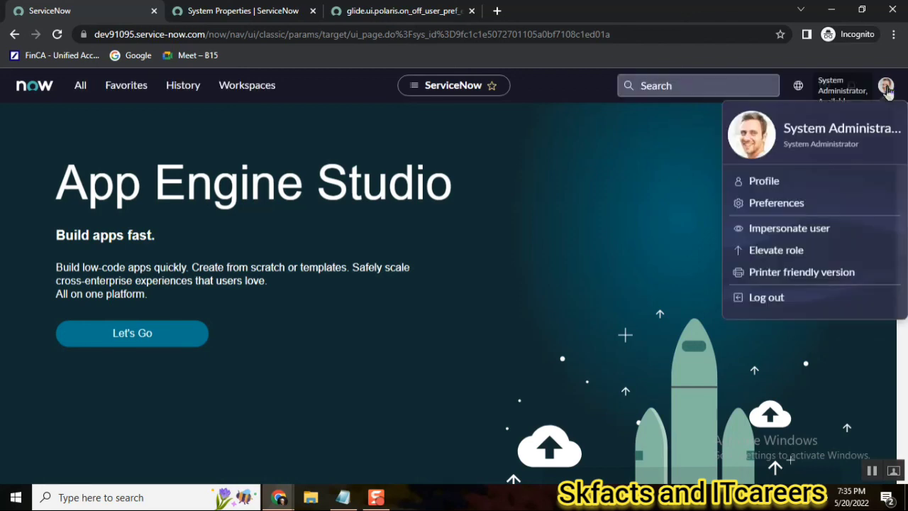
left_click(777, 203)
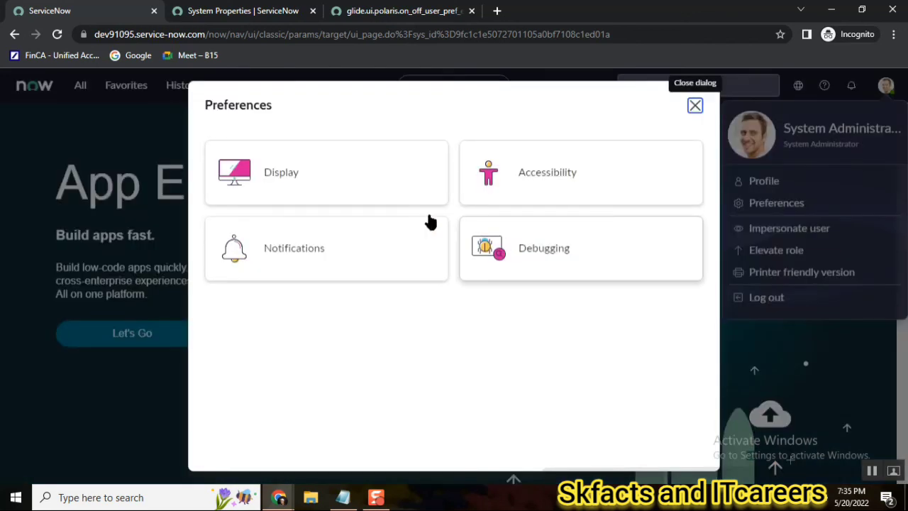
left_click(304, 171)
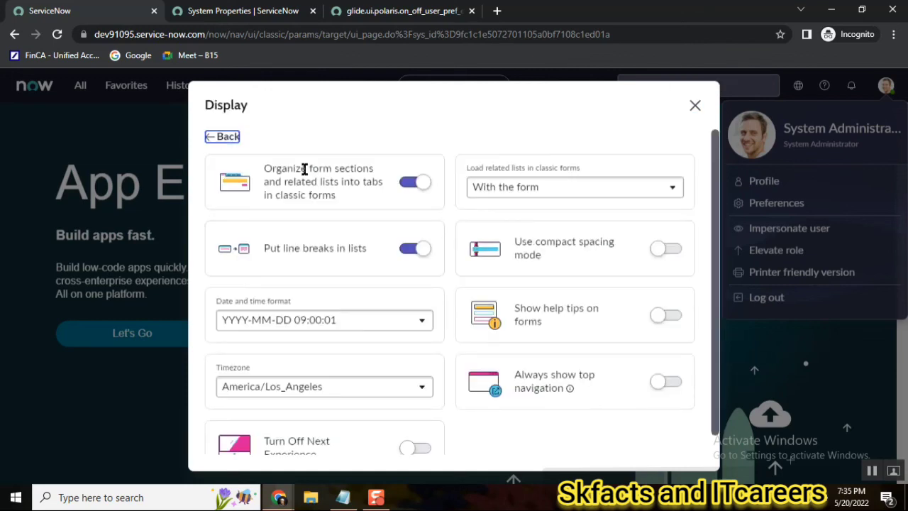
left_click(417, 448)
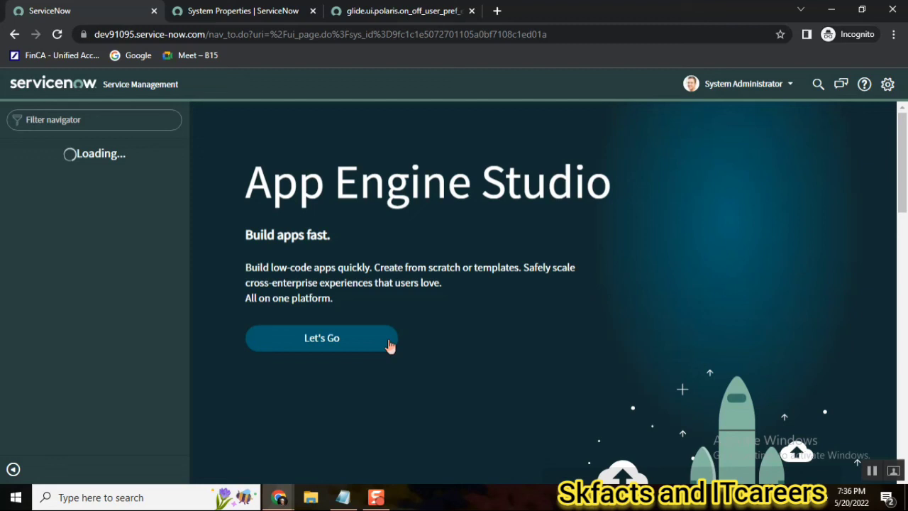
In the Notepad notes, add "- true" after glide.ui.polaris.on_off_user_pref_enabled.
left_click(344, 497)
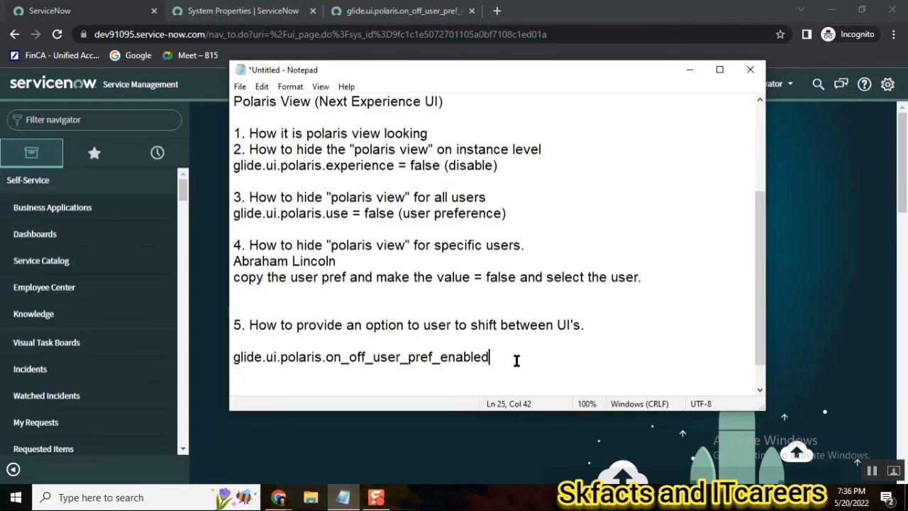
type("- true")
Turn On Next Experience from the General system settings on the ServiceNow home page.
left_click(888, 84)
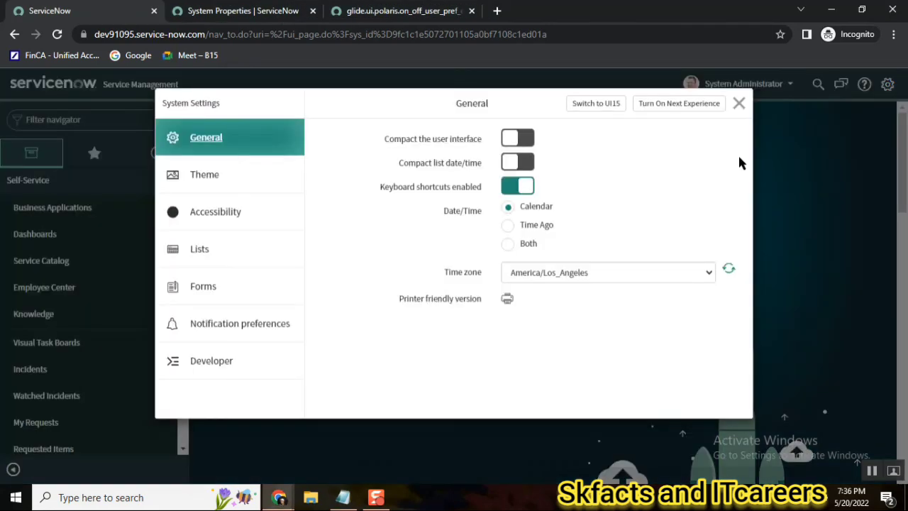
left_click(681, 105)
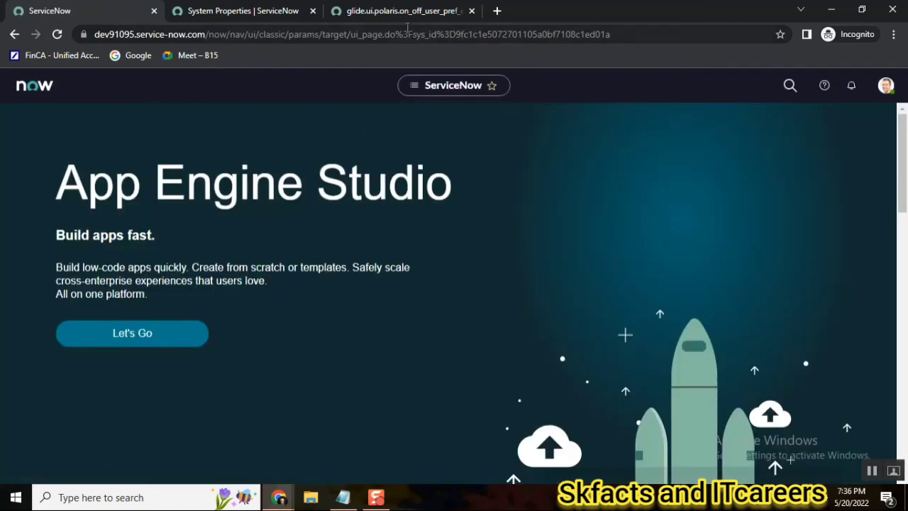
Review the saved glide.ui.polaris.on_off_user_pref_enabled record and the five Polaris view items in the Notepad notes.
left_click(398, 14)
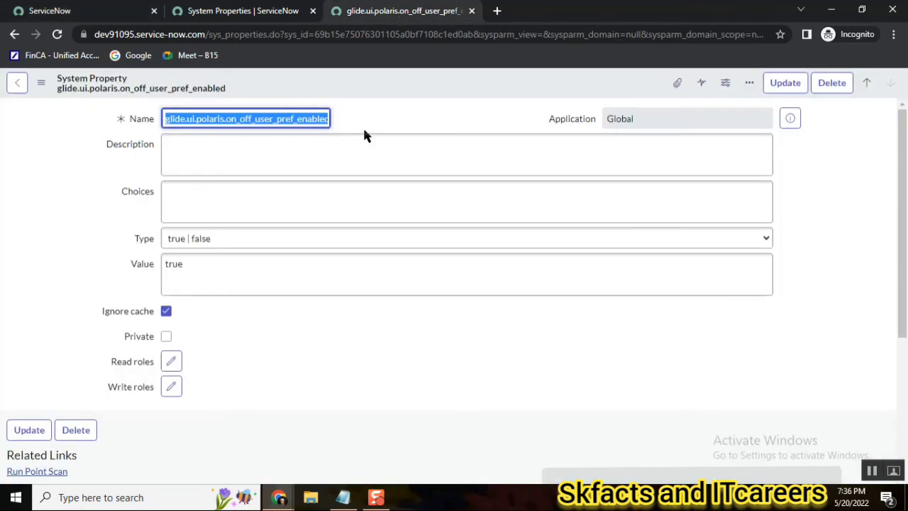
left_click(343, 497)
left_click(423, 133)
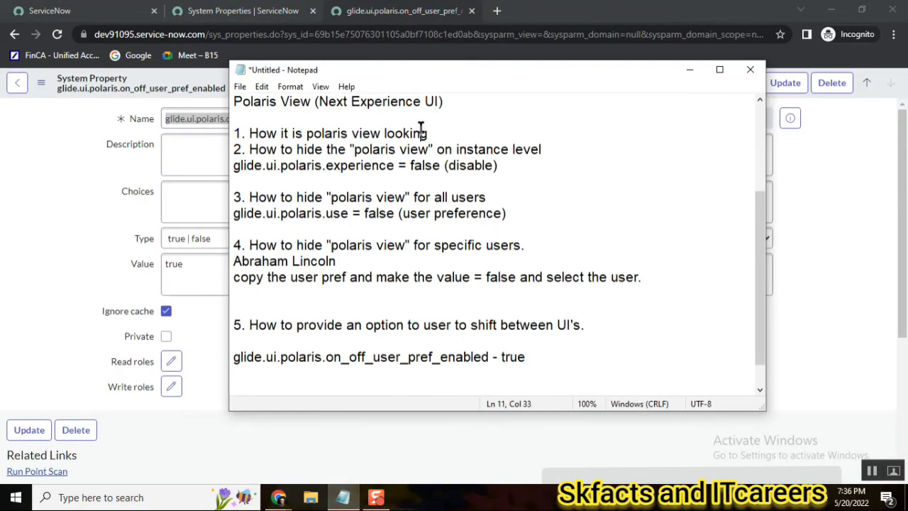
left_click(448, 137)
left_click(442, 197)
double_click(483, 244)
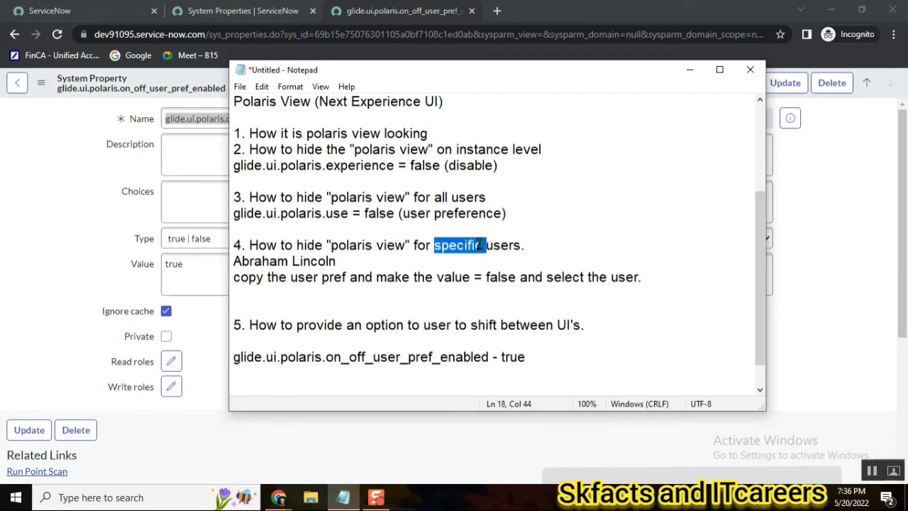
double_click(387, 325)
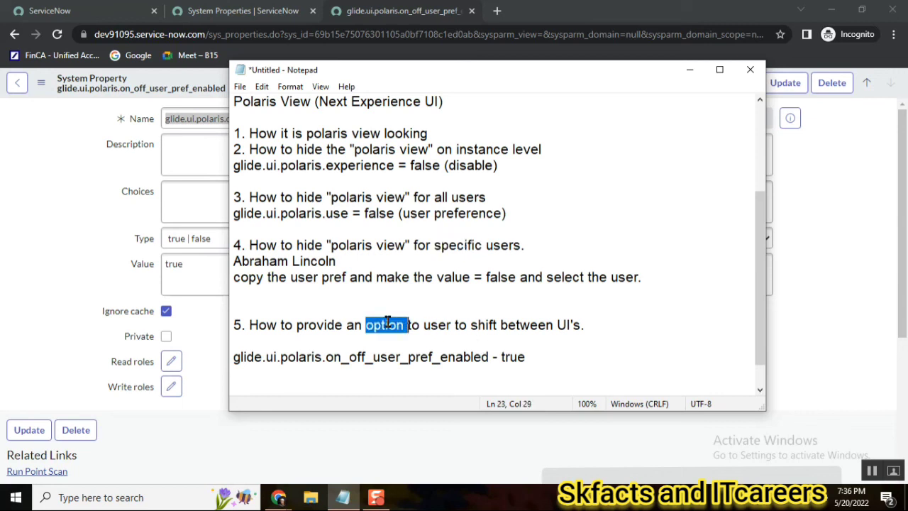
left_click(594, 312)
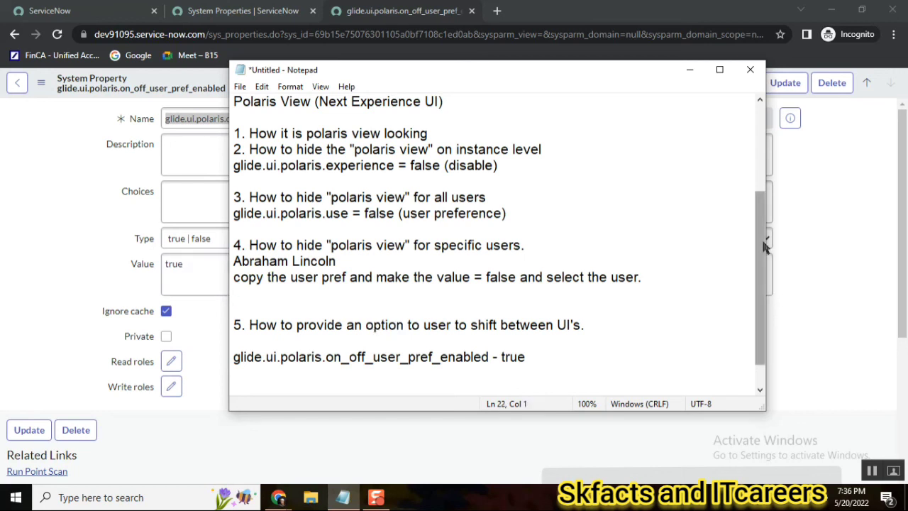
left_click_drag(765, 245, 745, 266)
left_click(745, 264)
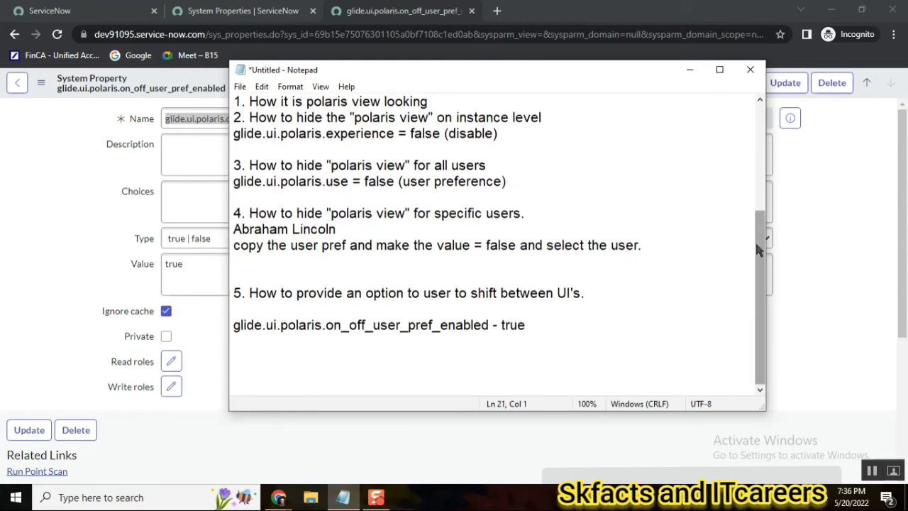